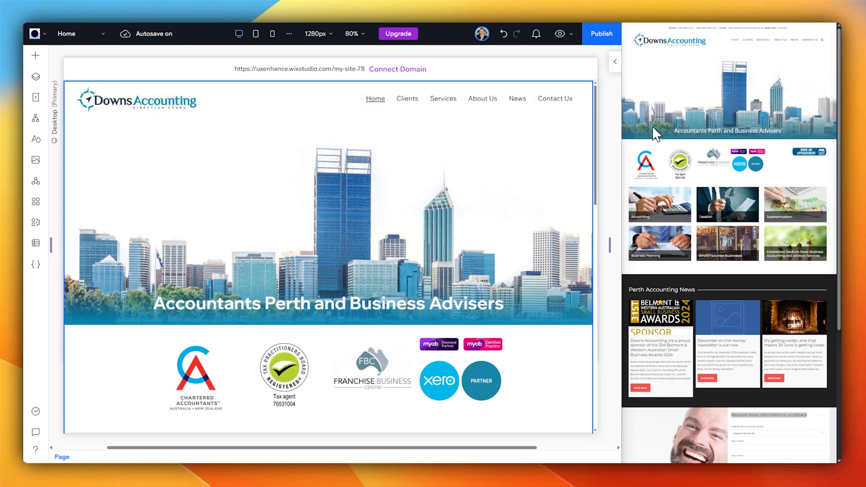
Step: Compare the rebuilt home page's hero heading with the original site and check its tablet and mobile layouts
scroll(653, 127, "down", 2)
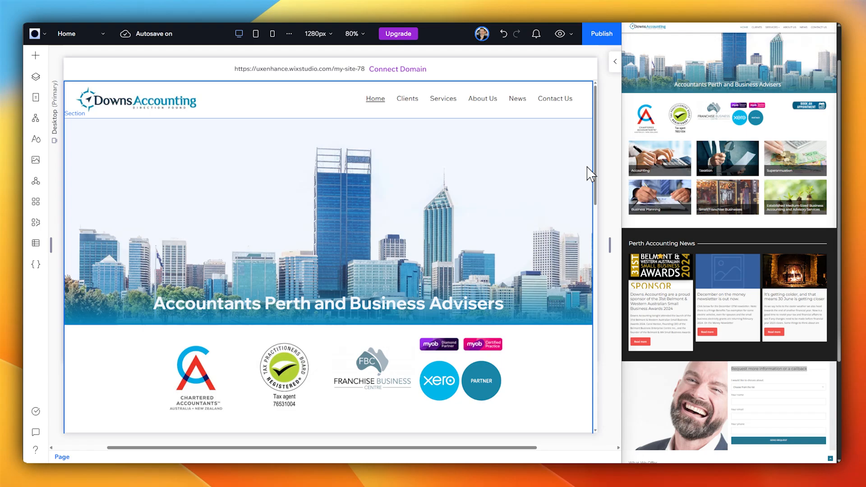
scroll(591, 173, "down", 3)
left_click(387, 221)
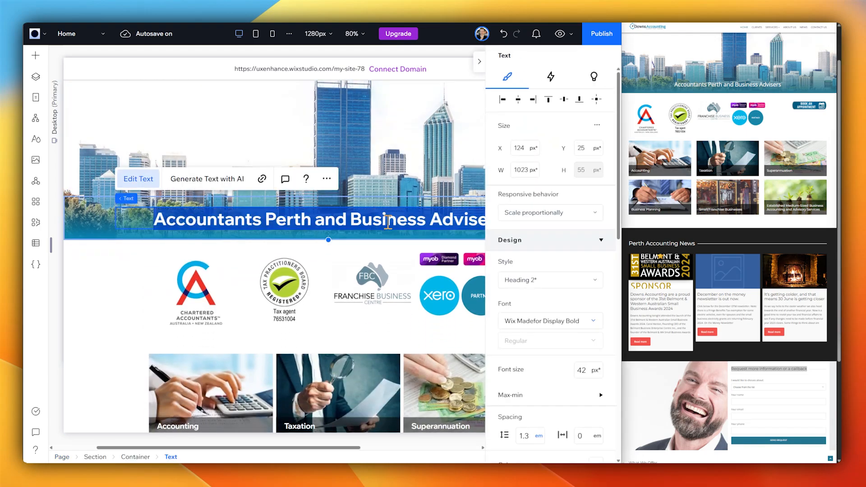
left_click_drag(426, 219, 270, 218)
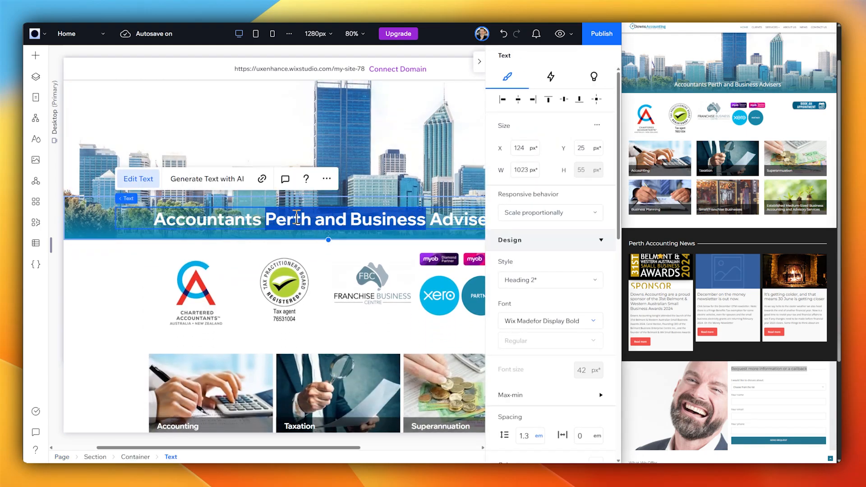
left_click(480, 63)
scroll(456, 180, "up", 3)
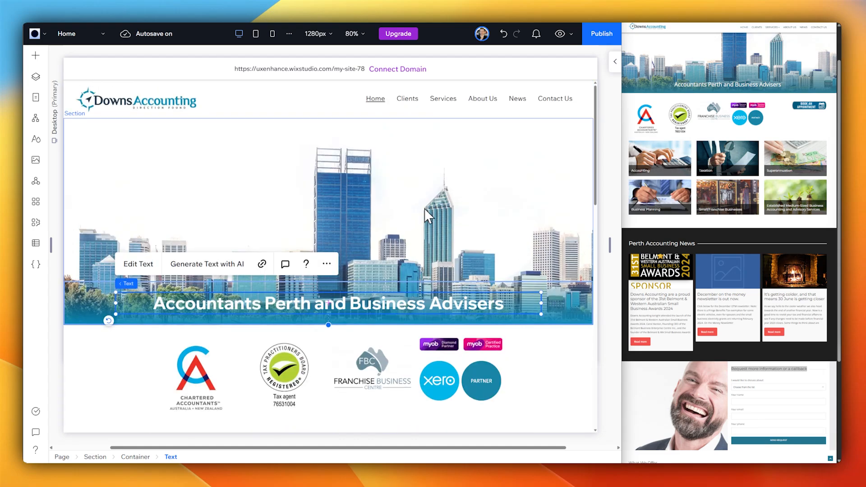
left_click(255, 34)
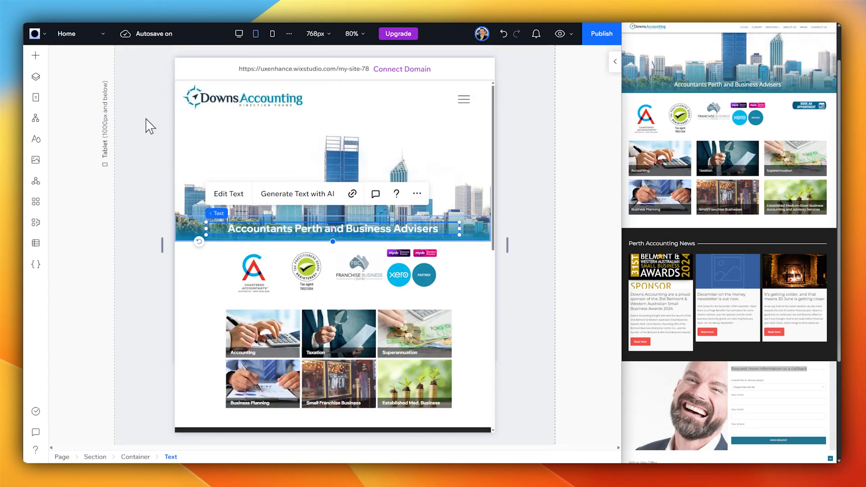
left_click(273, 34)
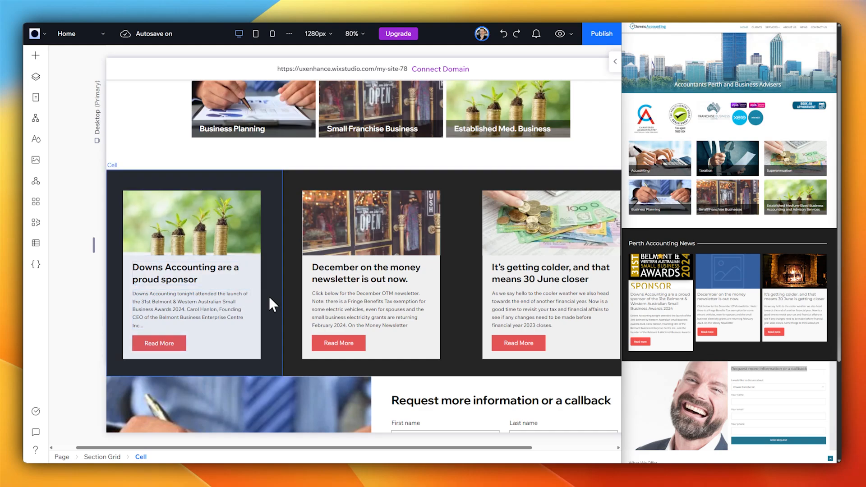
Step: Examine the stacked text of the first news card and the callback request form on the desktop layout
left_click(223, 297)
left_click(223, 297)
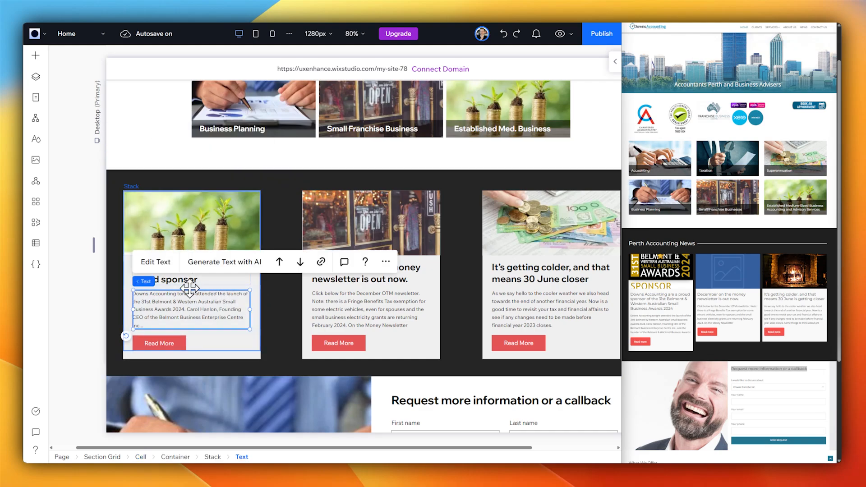
left_click(187, 280)
mouse_move(191, 287)
left_mouse_down()
mouse_move(193, 279)
mouse_move(199, 294)
mouse_move(198, 284)
mouse_move(197, 312)
mouse_move(199, 290)
left_mouse_up()
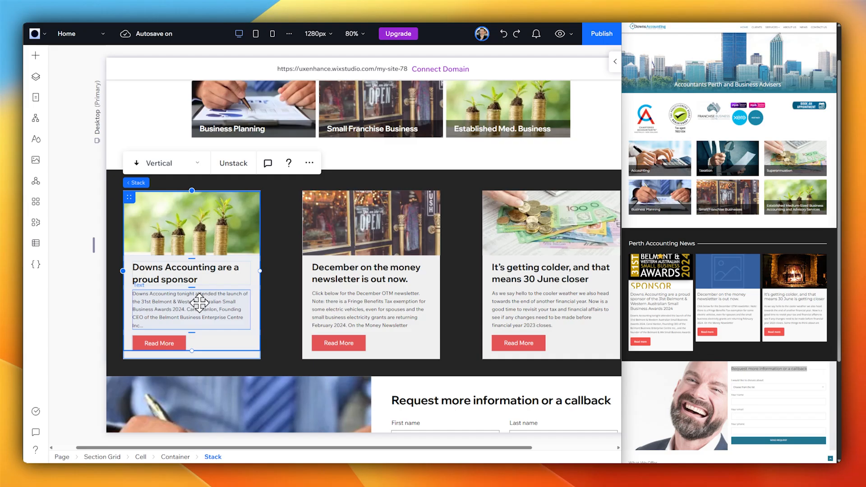
left_click(282, 279)
scroll(475, 310, "down", 3)
left_click(475, 317)
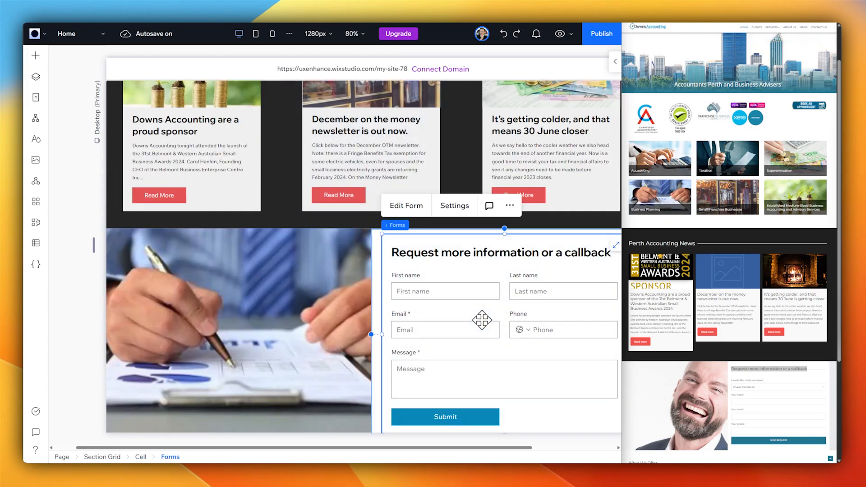
scroll(487, 332, "up", 10)
left_click_drag(450, 450, 487, 450)
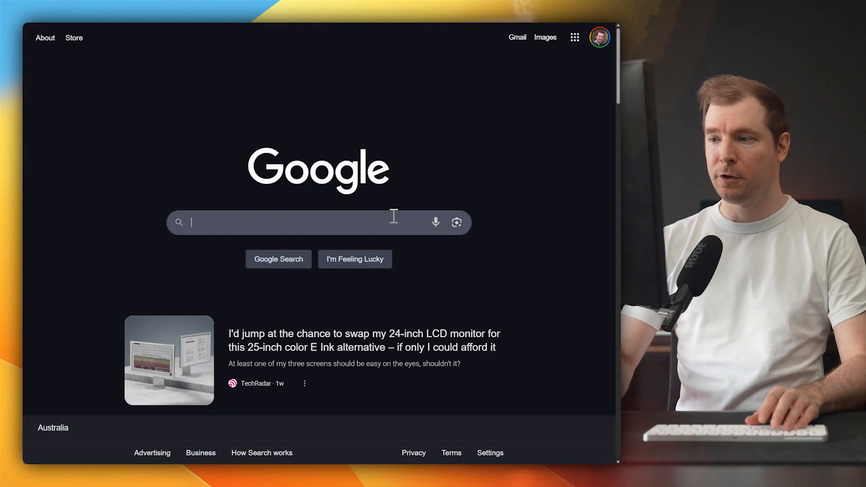
Step: Search Google for "wix studio" and open Wix Studio from the results
type("wix su")
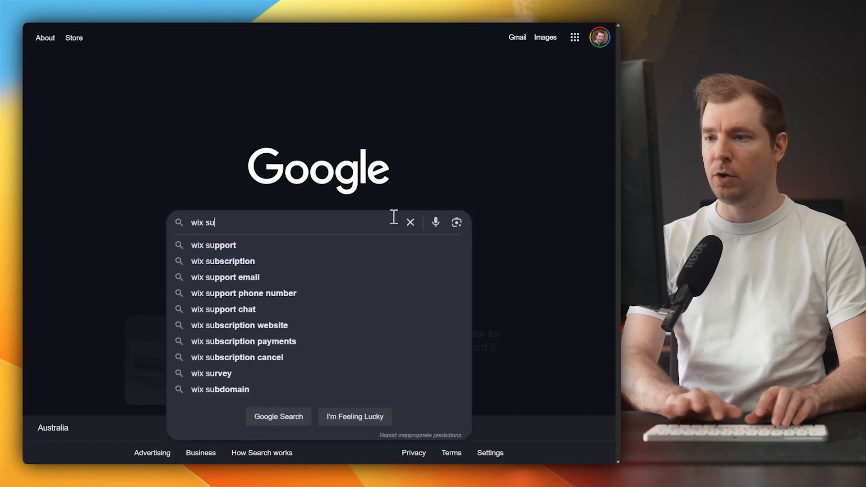
key("BackSpace")
type("tudio")
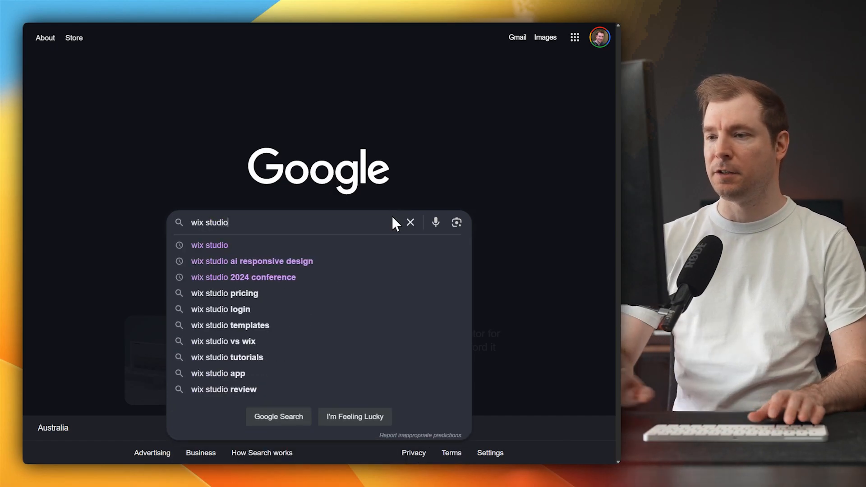
key("Return")
left_click(189, 144)
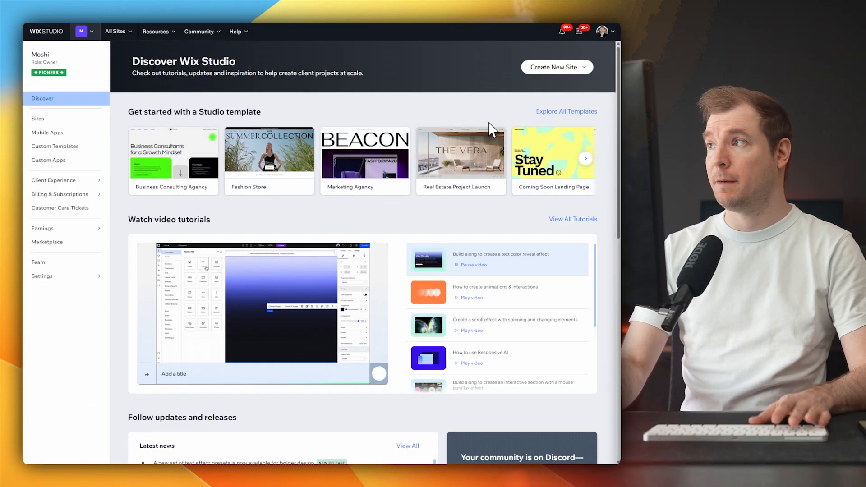
Step: Create a new site from a Studio blank canvas
left_click(561, 68)
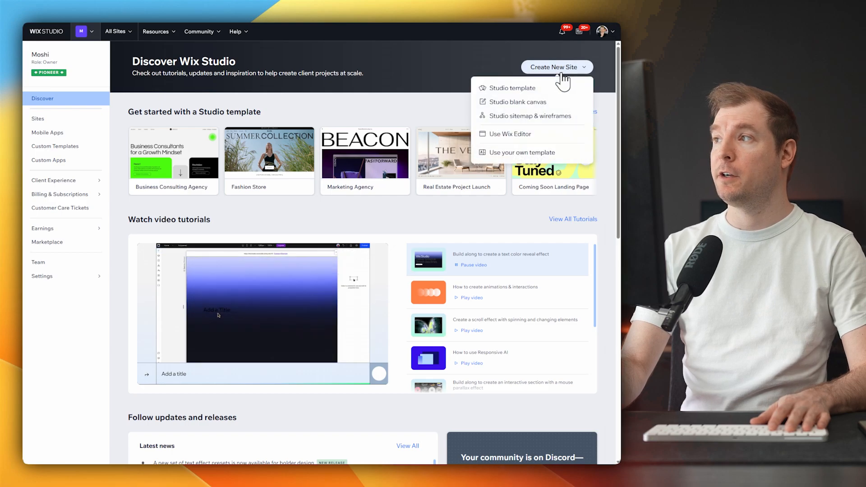
left_click(561, 102)
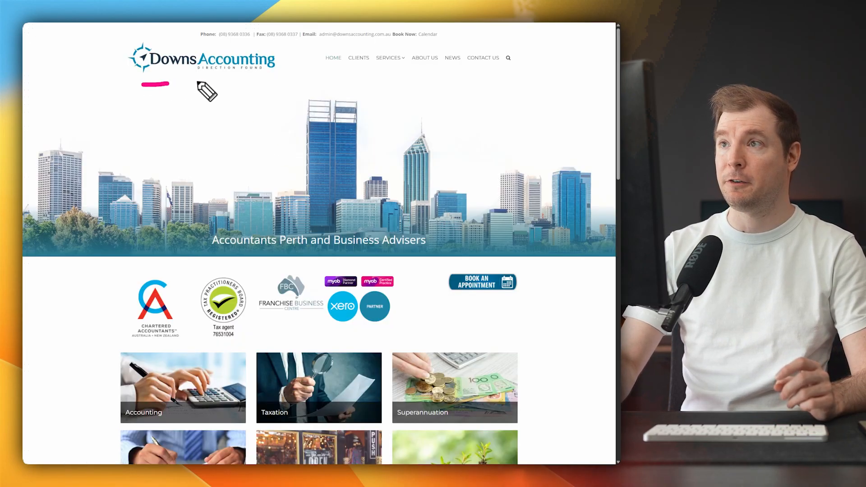
Step: Examine the header, partner logos and service tiles of the original Downs Accounting home page
mouse_move(197, 82)
left_mouse_down()
mouse_move(179, 122)
mouse_move(218, 131)
left_mouse_up()
scroll(354, 221, "down", 3)
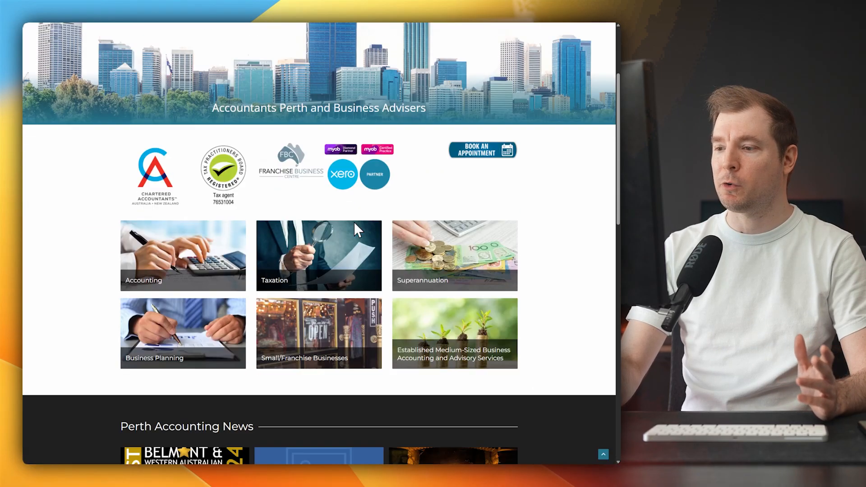
scroll(353, 220, "up", 3)
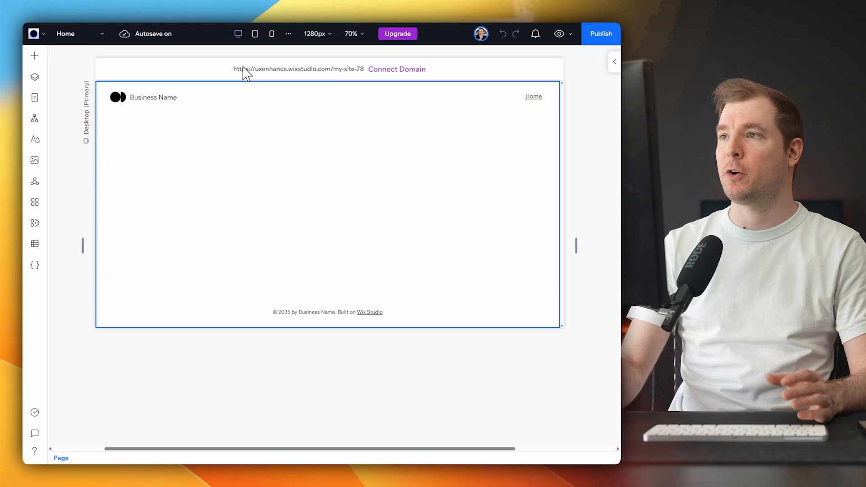
left_click(199, 187)
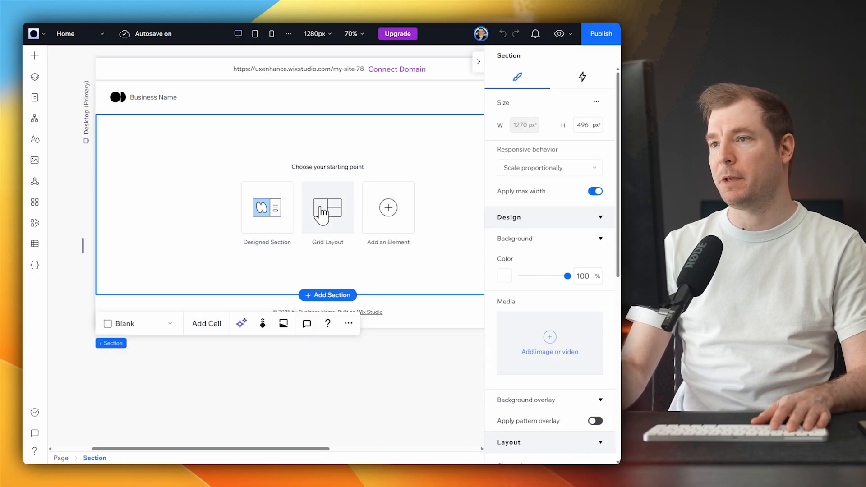
left_click(34, 56)
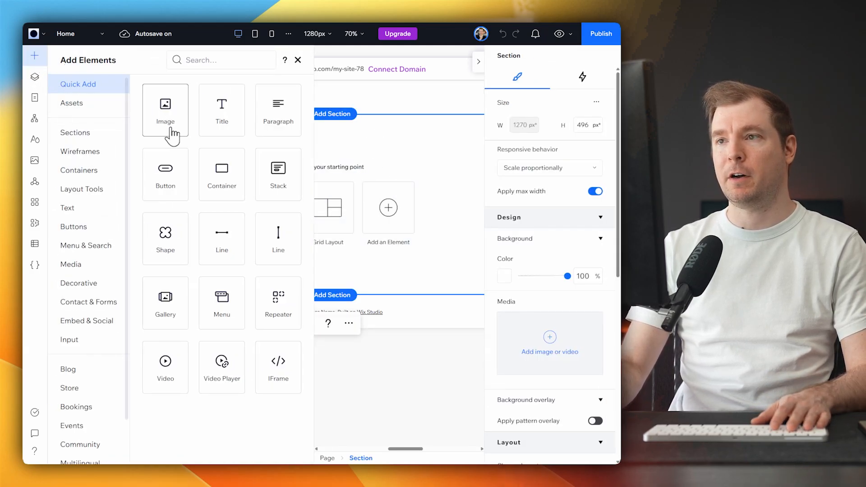
left_click_drag(172, 136, 398, 189)
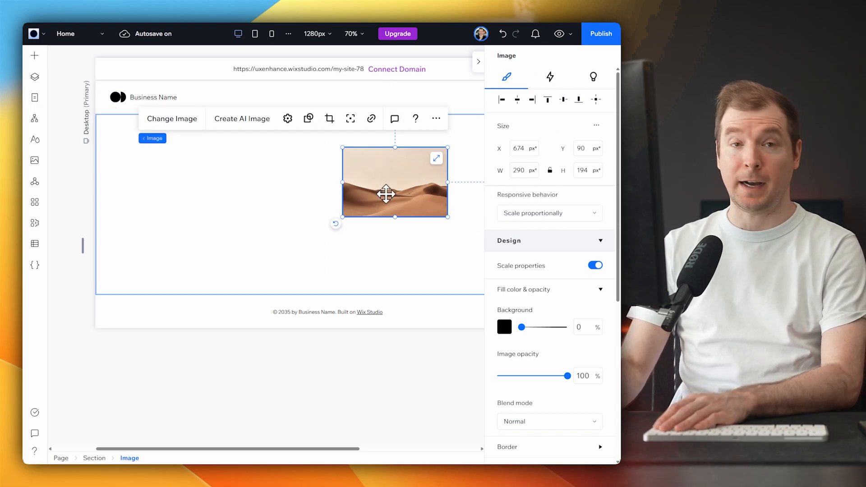
left_click(481, 60)
key("Delete")
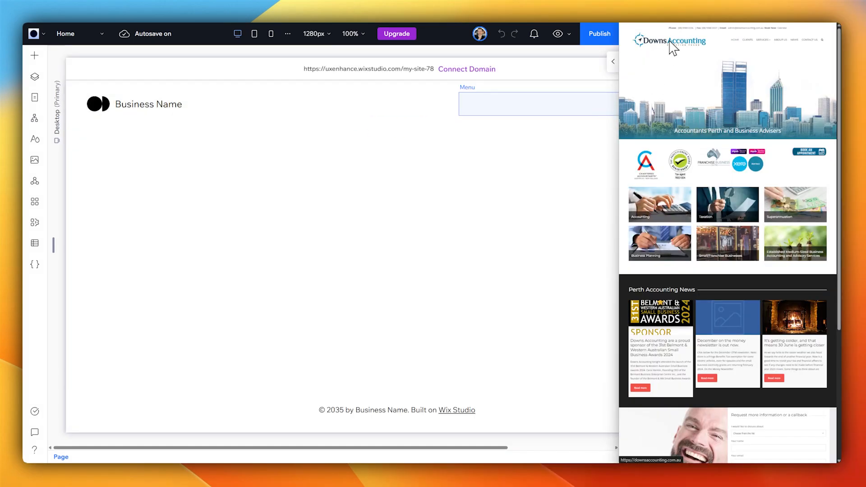
Step: Open the Downs Accounting logo from the original site on its own and save it as Downs-Accounting-Logo-Horizontal-1.jpg in the Pictures folder
right_click(669, 42)
left_click(731, 126)
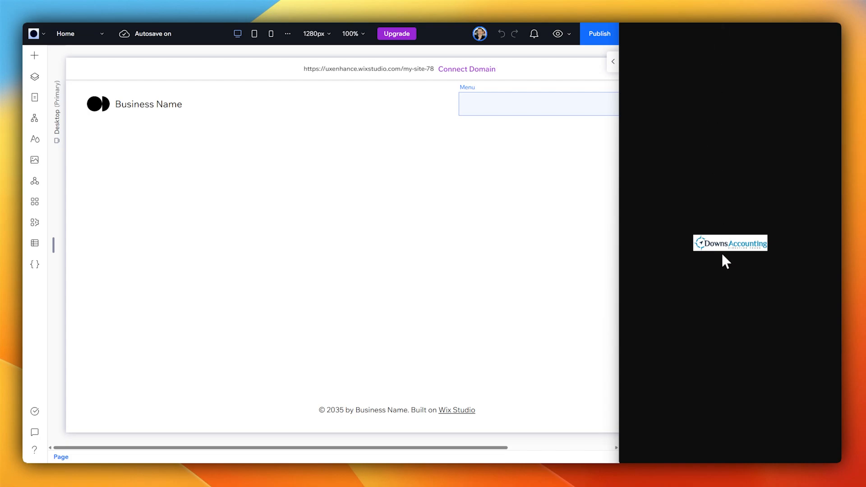
right_click(722, 248)
left_click(740, 260)
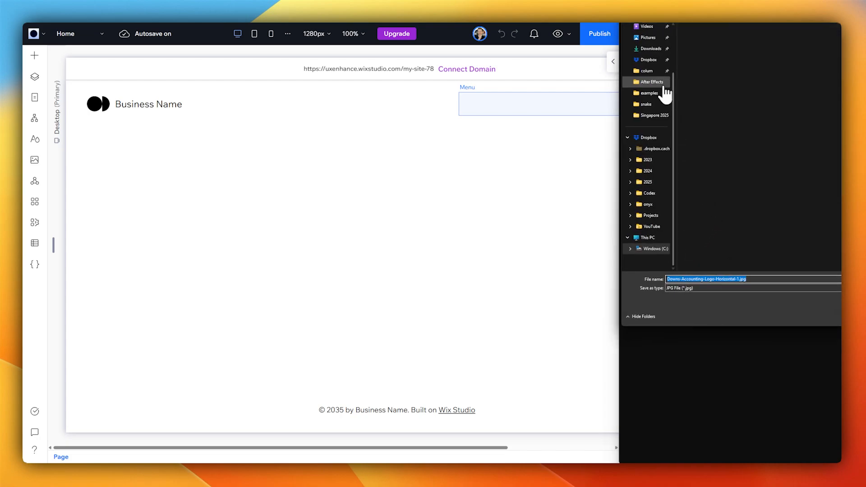
left_click(648, 37)
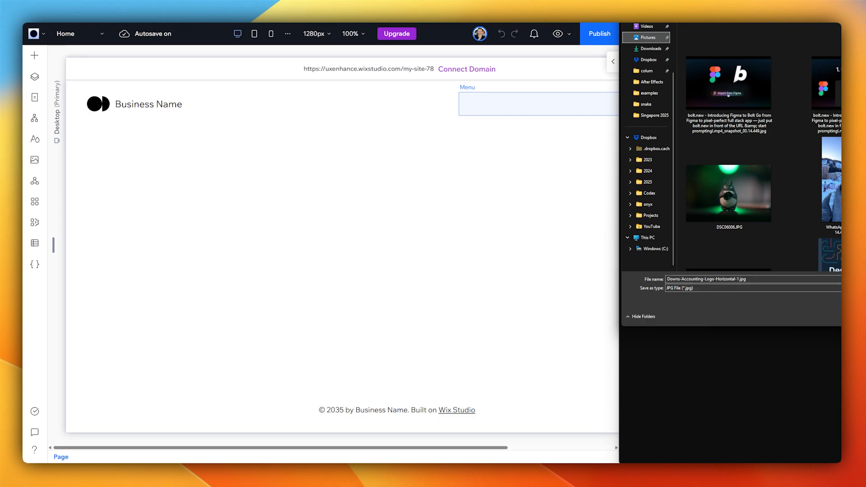
key("Return")
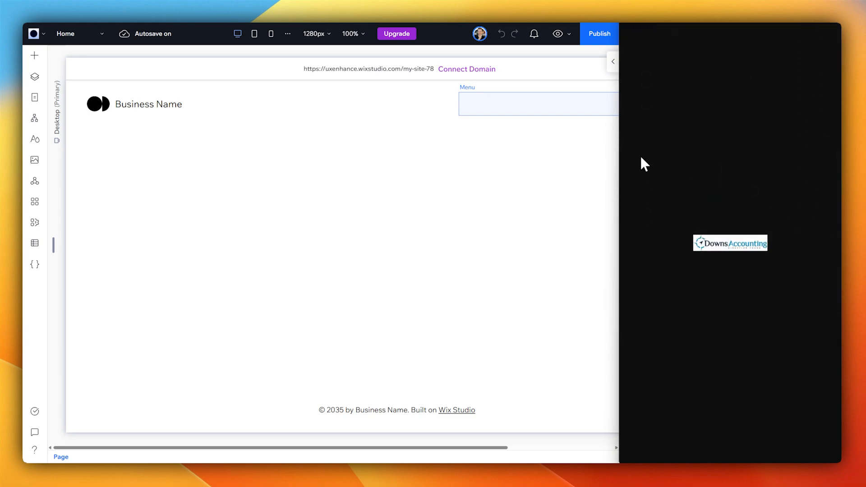
Step: Add an image element to the header beside the Business Name text
left_click(133, 104)
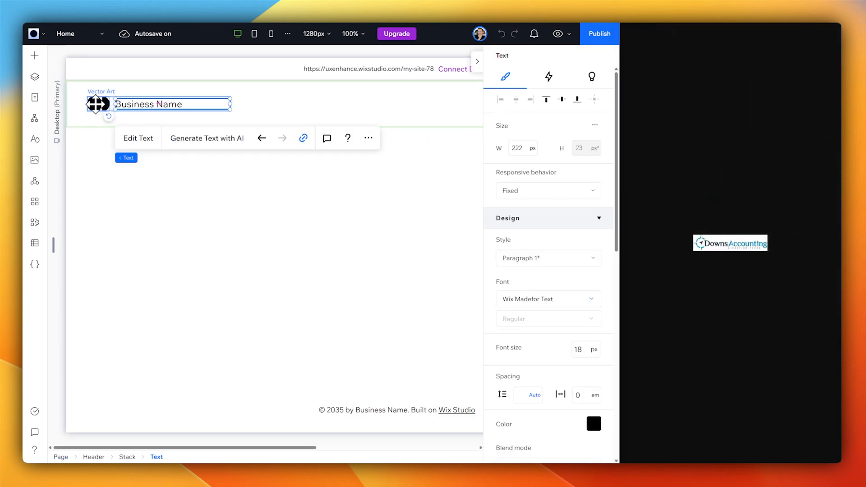
left_click(95, 104)
left_click(262, 111)
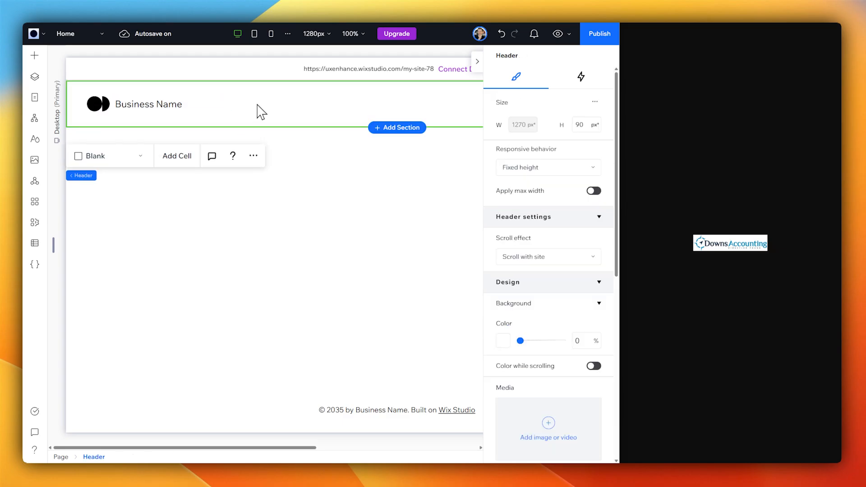
left_click(39, 58)
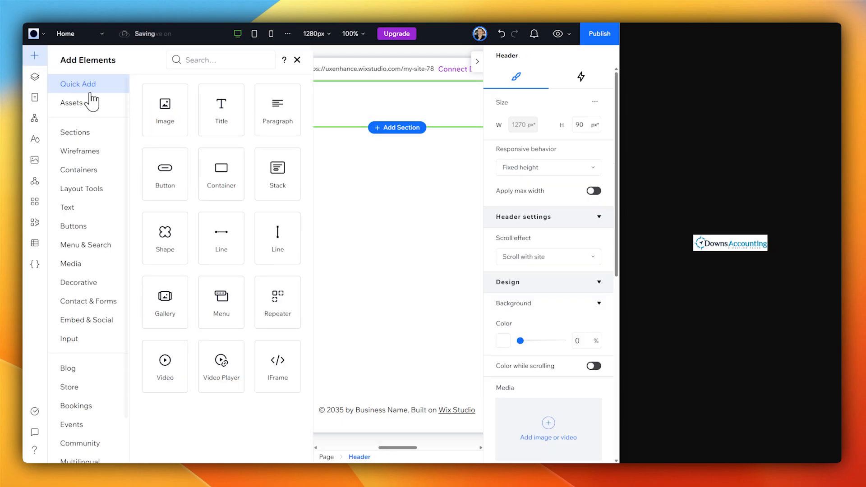
left_click_drag(172, 128, 359, 120)
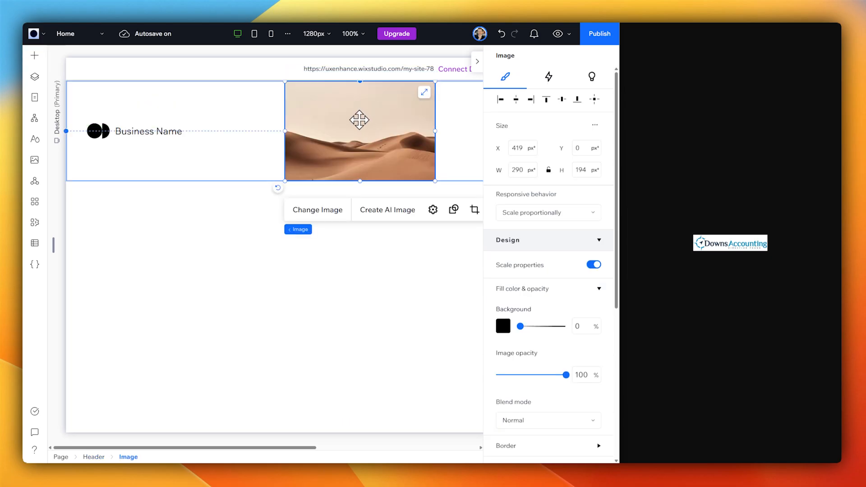
Step: Replace the header's placeholder image with the saved Downs Accounting logo, uploaded from the computer
left_click(325, 211)
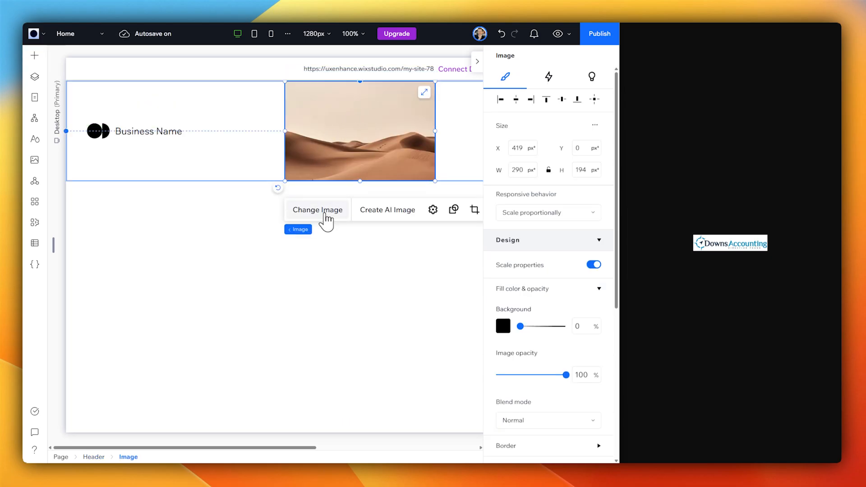
left_click(111, 135)
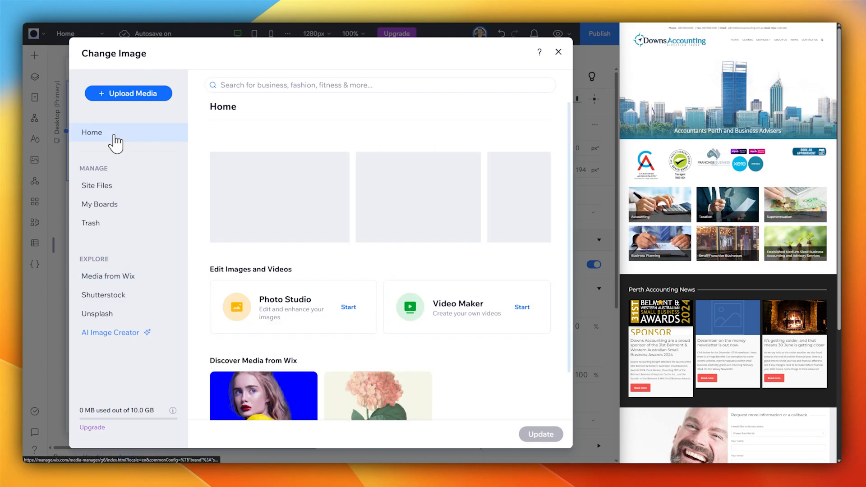
left_click(143, 95)
left_click(347, 262)
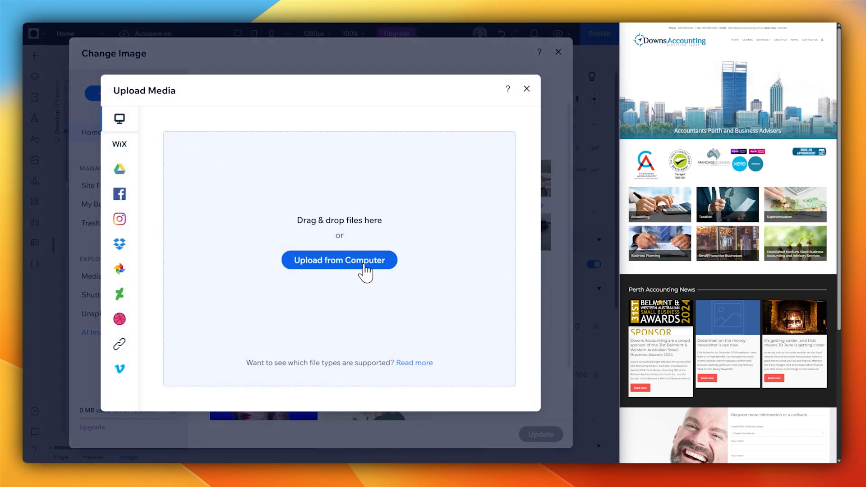
double_click(157, 111)
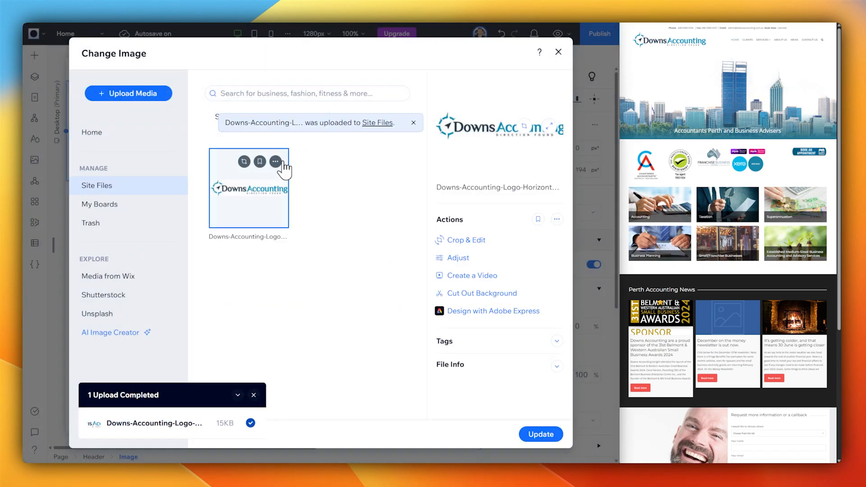
left_click(536, 434)
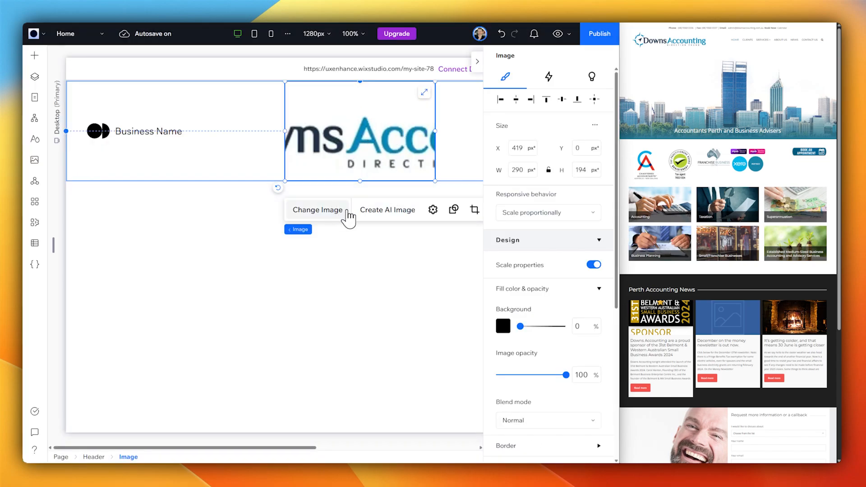
Step: Reset the header logo image to its original proportions in the image settings
left_click(433, 210)
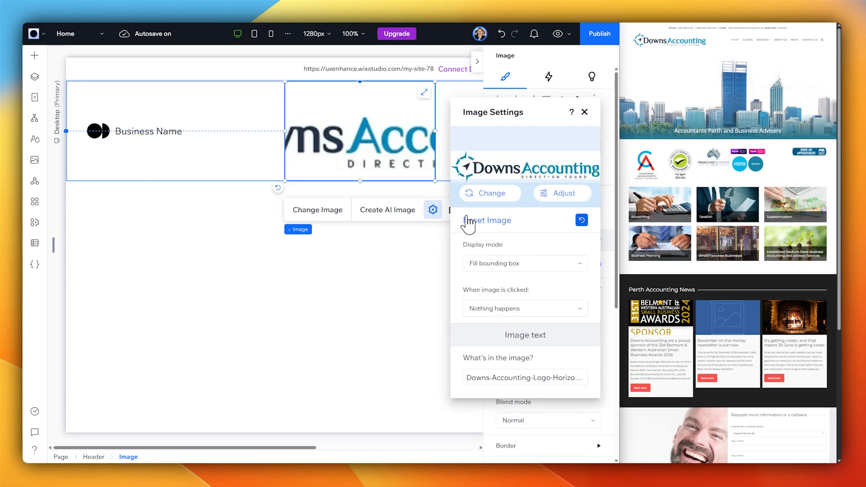
left_click(581, 220)
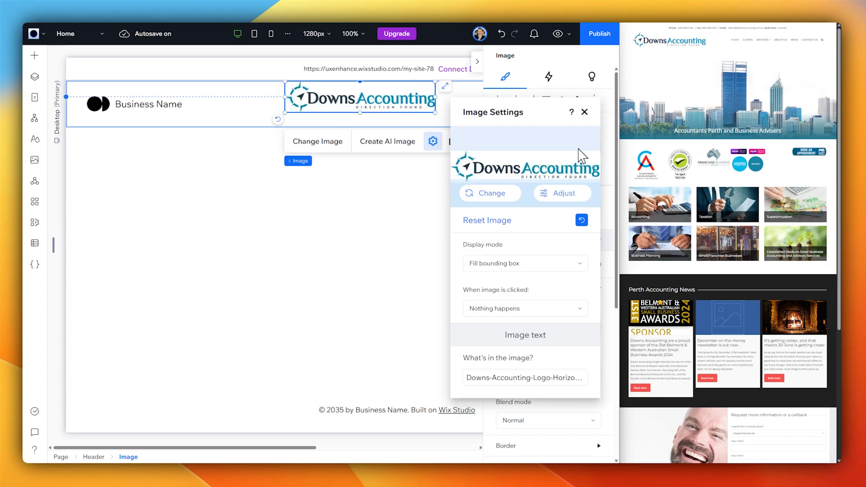
left_click(585, 112)
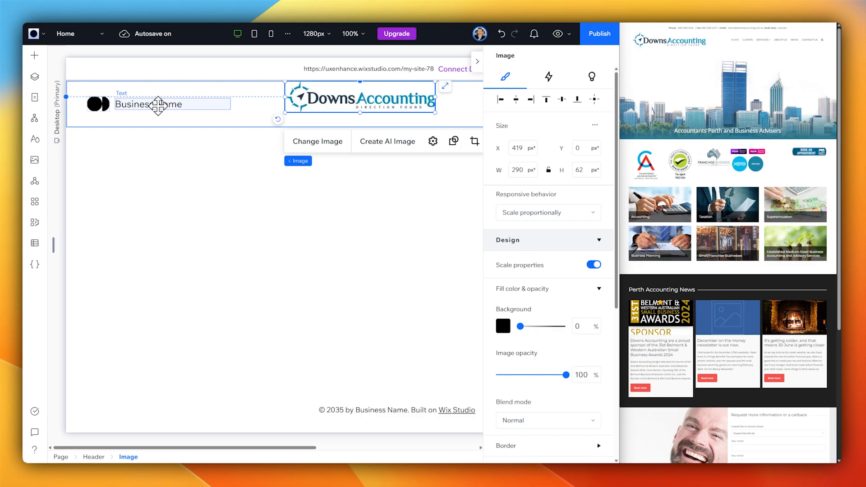
Step: Delete the Business Name text and the black vector art beside it from the header
left_click(136, 105)
key("Delete")
left_click(98, 104)
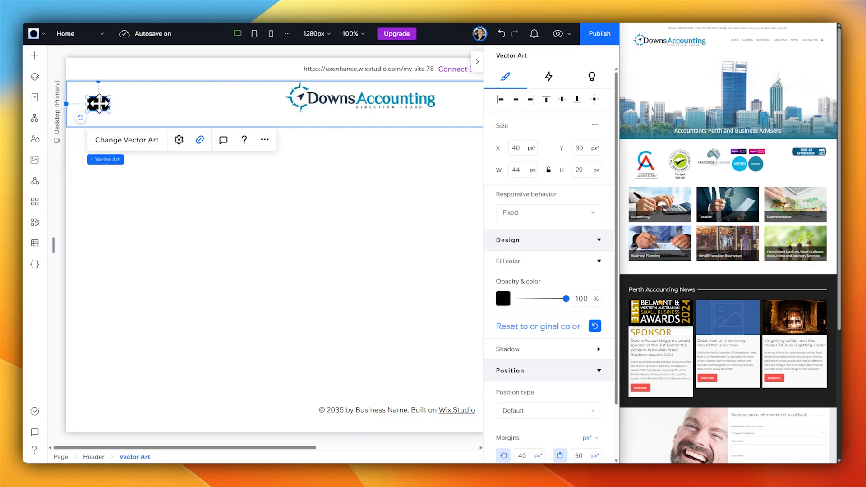
key("Delete")
Step: Place the Downs Accounting logo near the header's left edge, at about X 29 px and Y 14 px
left_click(364, 100)
left_click_drag(364, 100, 153, 106)
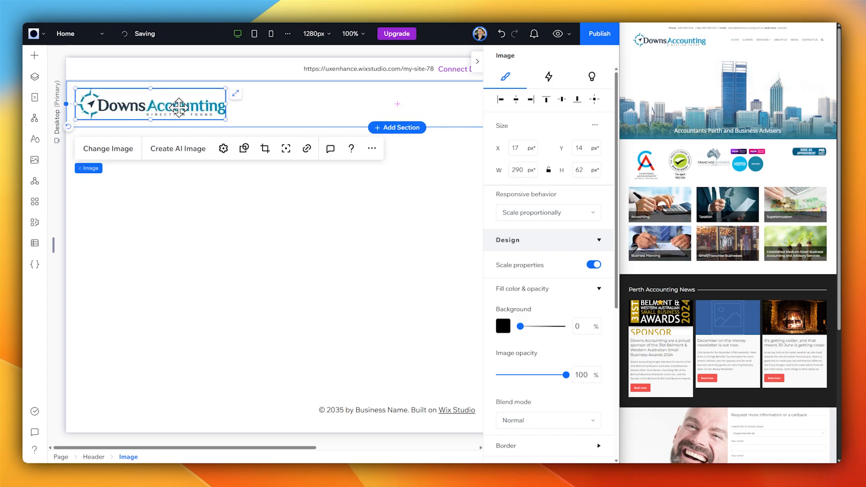
left_click_drag(182, 107, 182, 108)
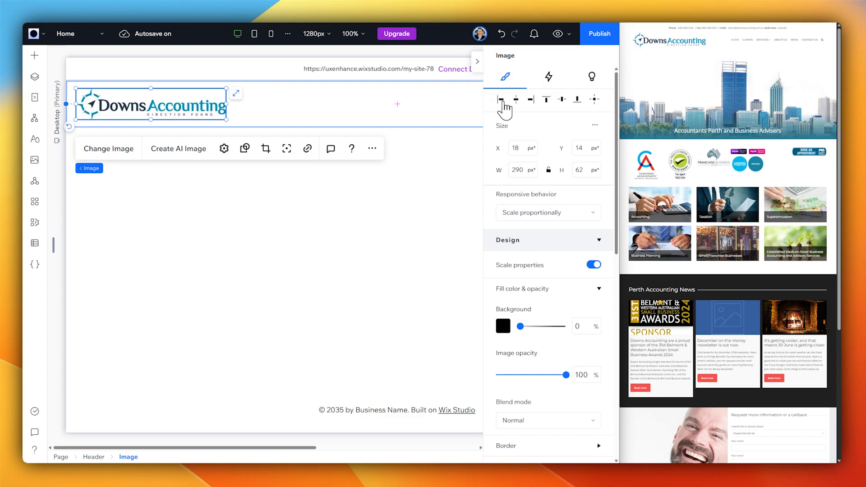
left_click(501, 99)
left_click(516, 100)
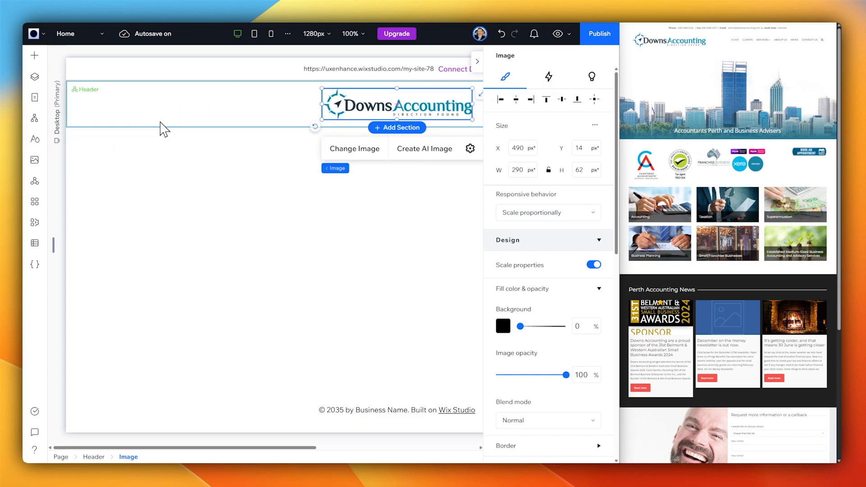
left_click_drag(406, 104, 167, 104)
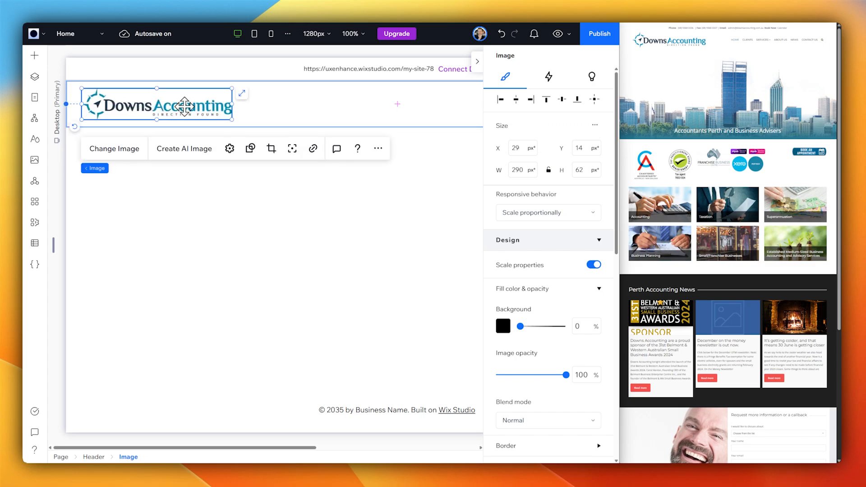
Step: Check the logo's margins and how the header adapts to narrower canvas, tablet and mobile widths
scroll(615, 222, "down", 10)
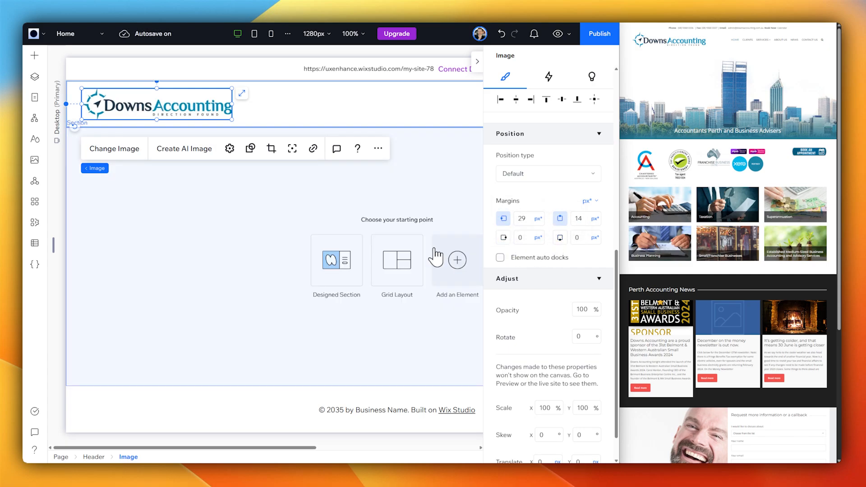
left_click(371, 243)
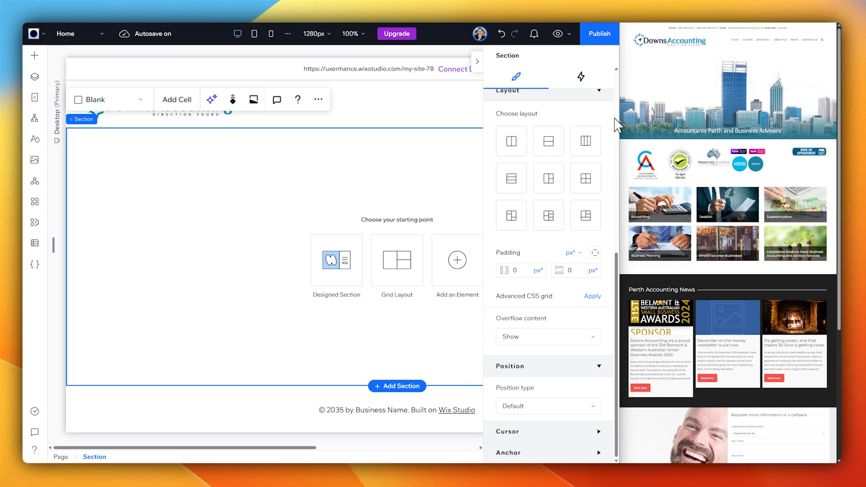
left_click(477, 62)
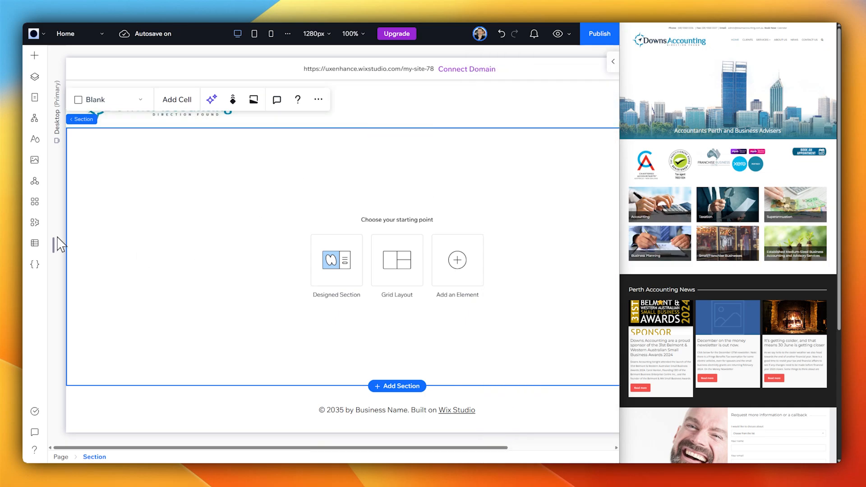
left_click_drag(57, 237, 151, 241)
left_click(255, 33)
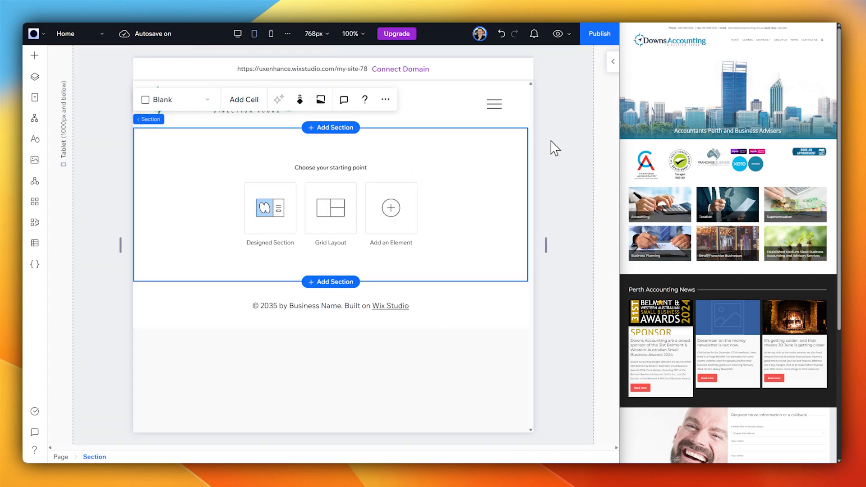
left_click(270, 33)
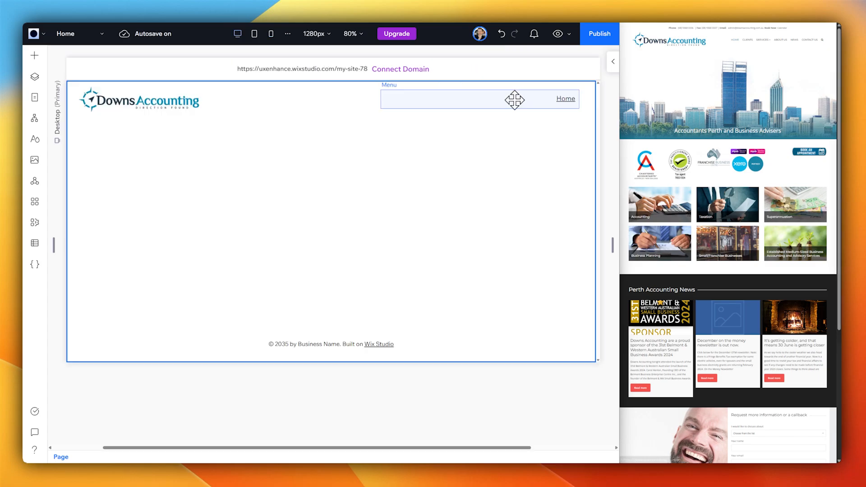
Step: Add a web address link to google.com, opening in a new window, to the header menu and name it Clients
left_click(514, 98)
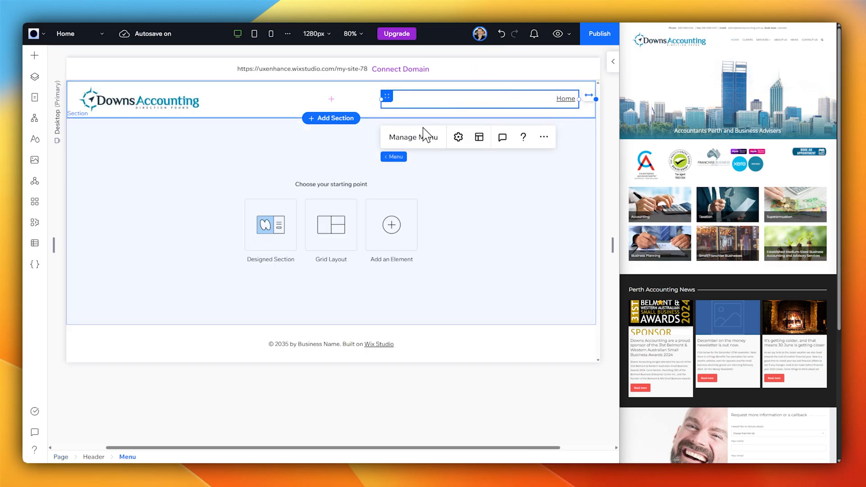
left_click(413, 137)
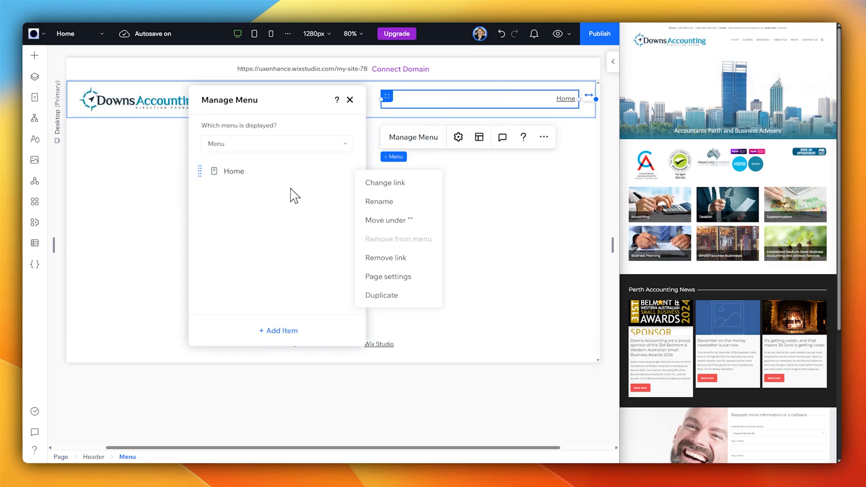
left_click(284, 332)
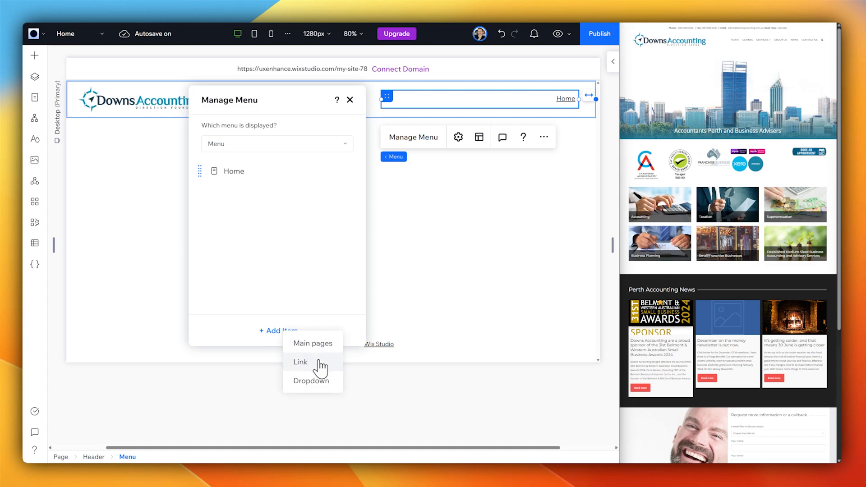
left_click(301, 362)
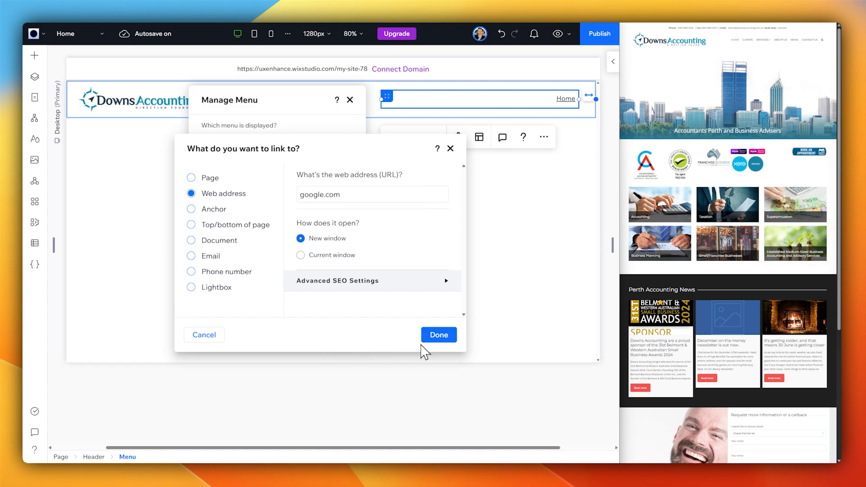
left_click(435, 336)
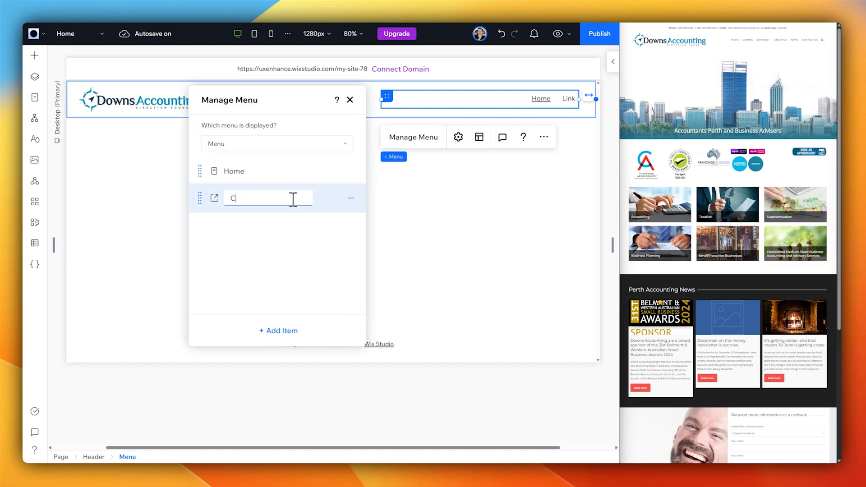
type("nts")
Step: Duplicate menu items to create two more links after Clients, named Services and About Us
left_click(351, 198)
left_click(383, 304)
type("Services")
left_click(278, 331)
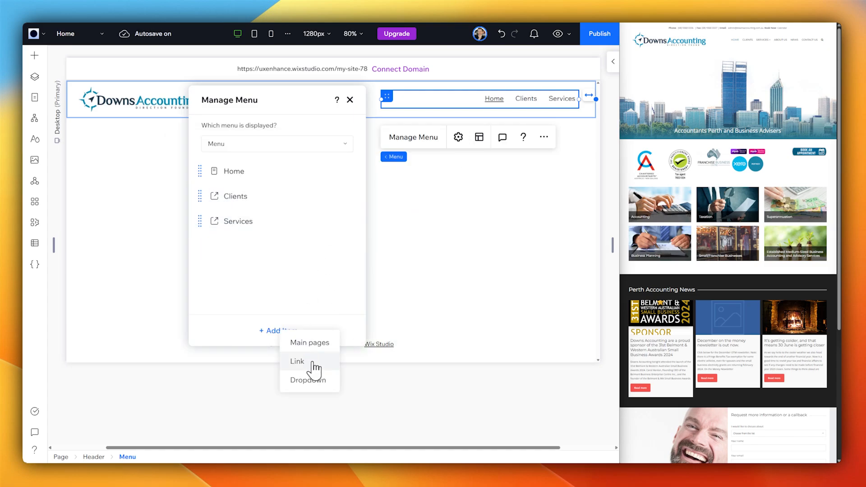
left_click(351, 221)
left_click(384, 328)
left_click(350, 247)
left_click(382, 278)
type("About Us")
Step: Duplicate the About Us menu item and rename the copy as Contact Us
left_click(350, 247)
left_click(385, 353)
left_click(351, 272)
left_click(384, 302)
type("Contact Us")
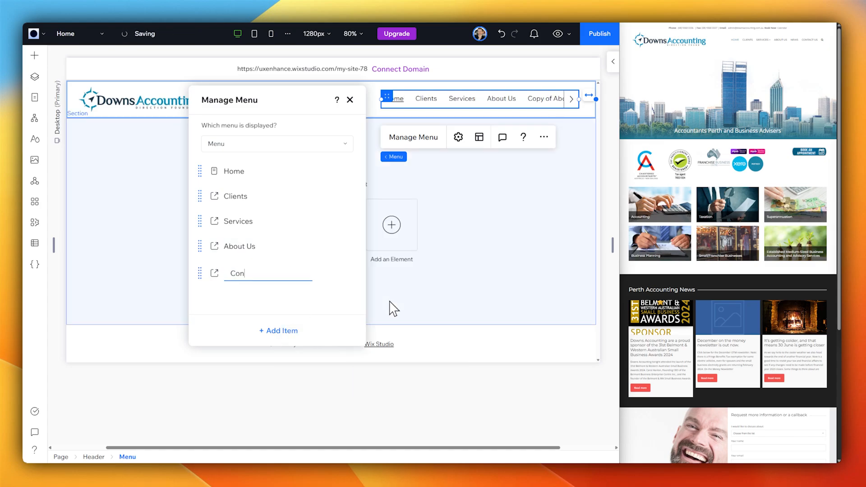
Step: Duplicate the Contact Us menu item, rename the copy as News, and move it between About Us and Contact Us
left_click(350, 272)
left_click(391, 377)
left_click(351, 297)
left_click(391, 328)
type("News")
key("Return")
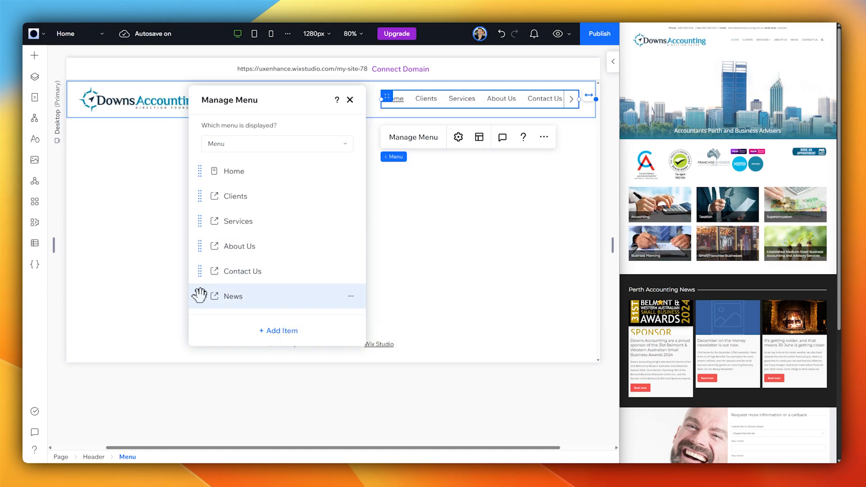
left_click_drag(200, 296, 199, 261)
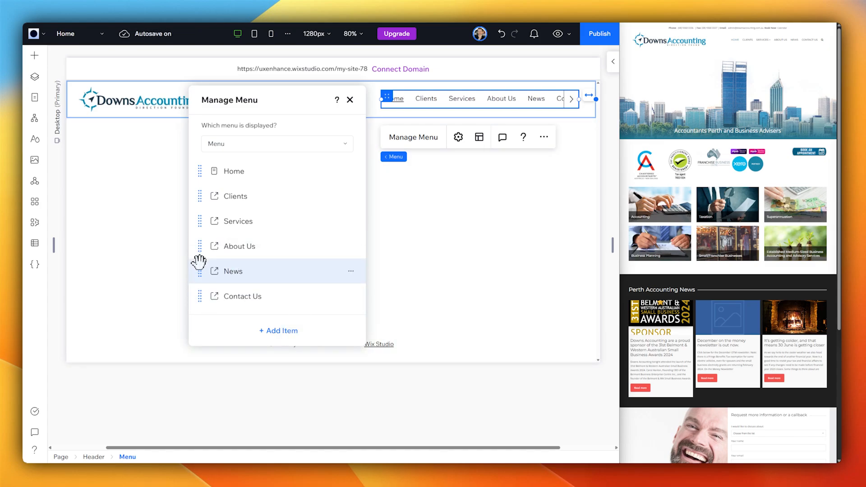
Step: Widen the header menu so all six items fit on one line, and check the header at the mobile and tablet breakpoints
left_click(530, 88)
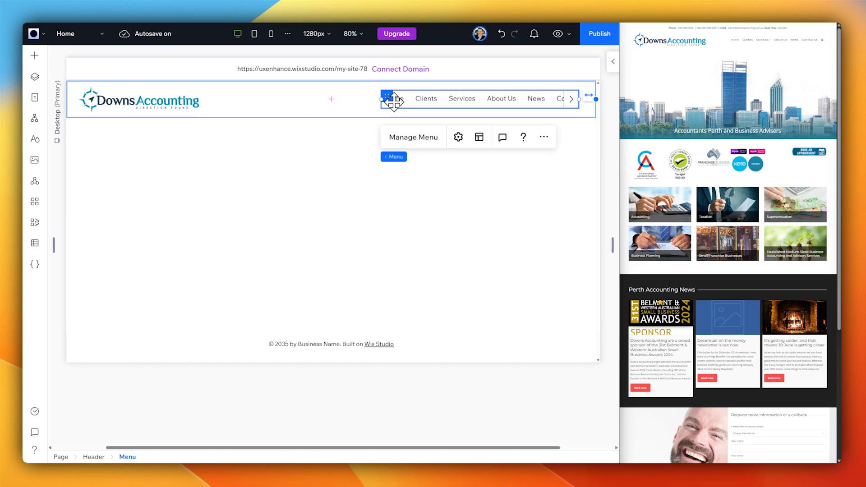
left_click_drag(384, 97, 332, 100)
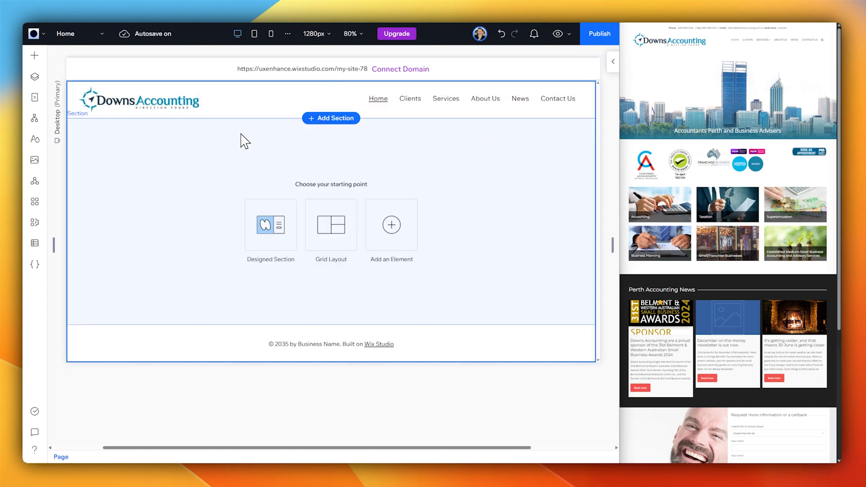
left_click(271, 34)
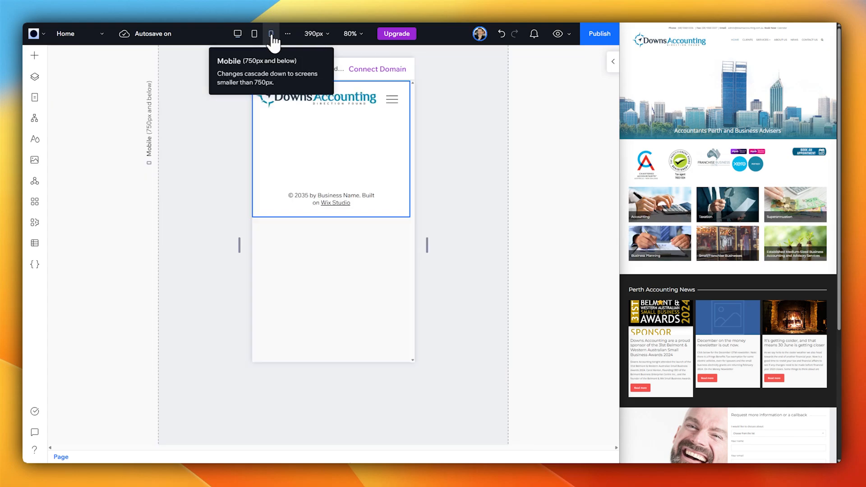
left_click(254, 33)
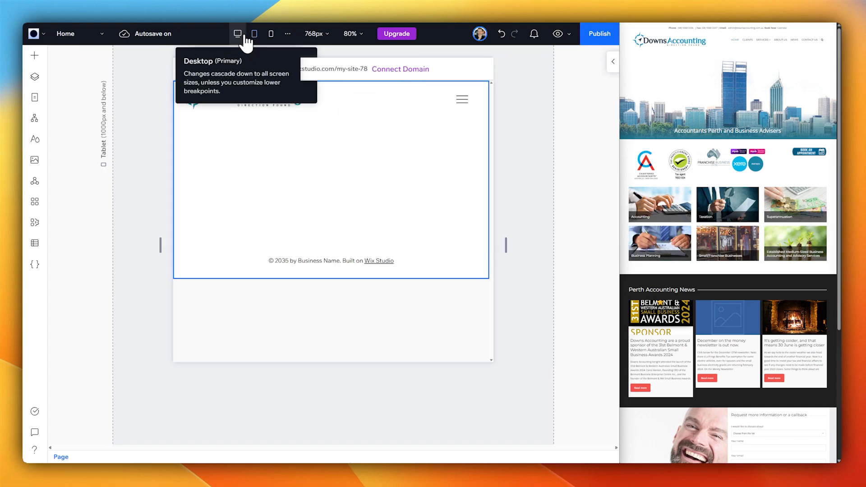
left_click(238, 33)
left_click_drag(333, 447, 382, 447)
Step: Add a title element to the lower part of the blank section and widen it to about 1023 px
mouse_move(379, 211)
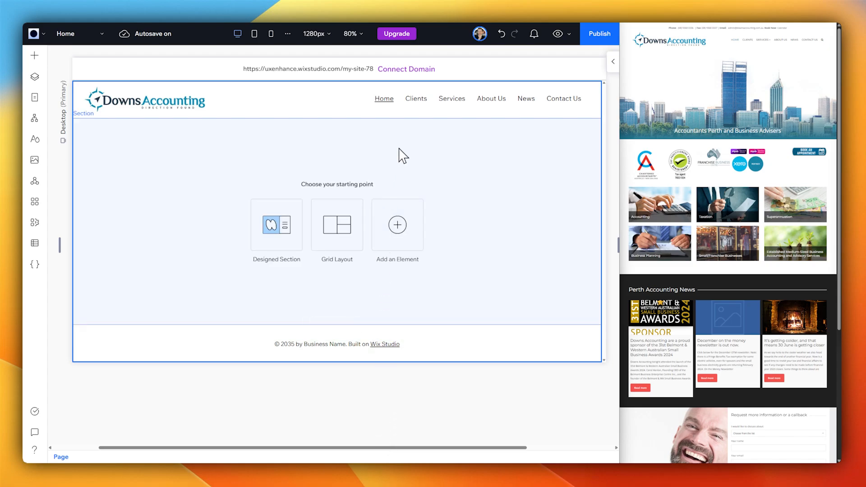
left_click(270, 104)
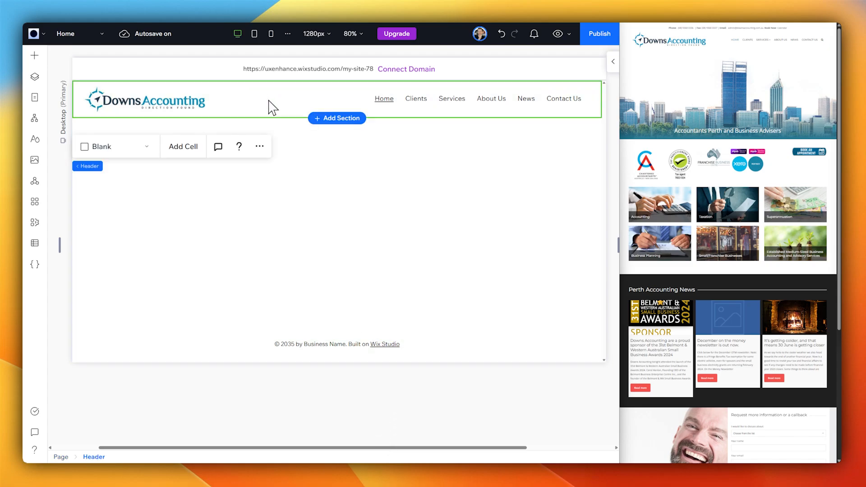
mouse_move(289, 218)
left_click(198, 230)
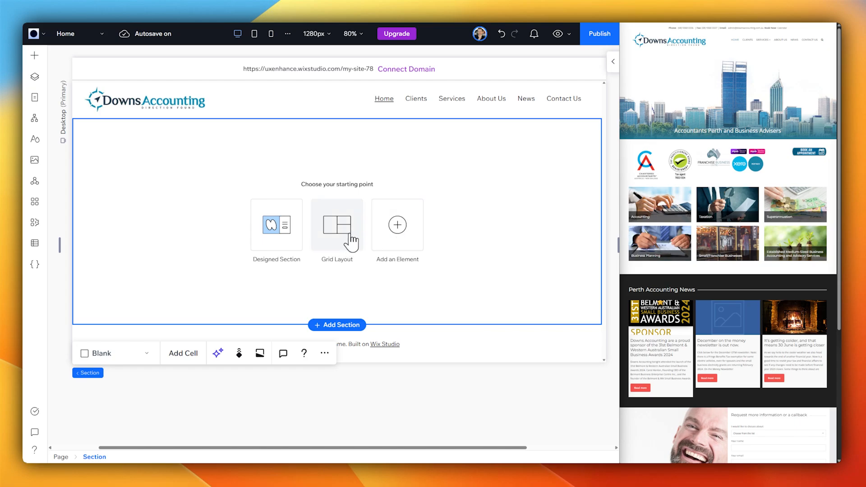
left_click(396, 225)
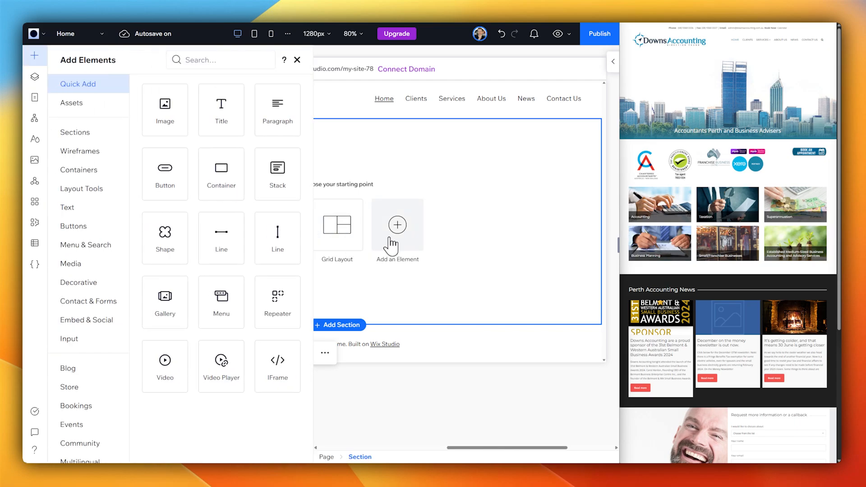
left_click_drag(224, 128, 346, 282)
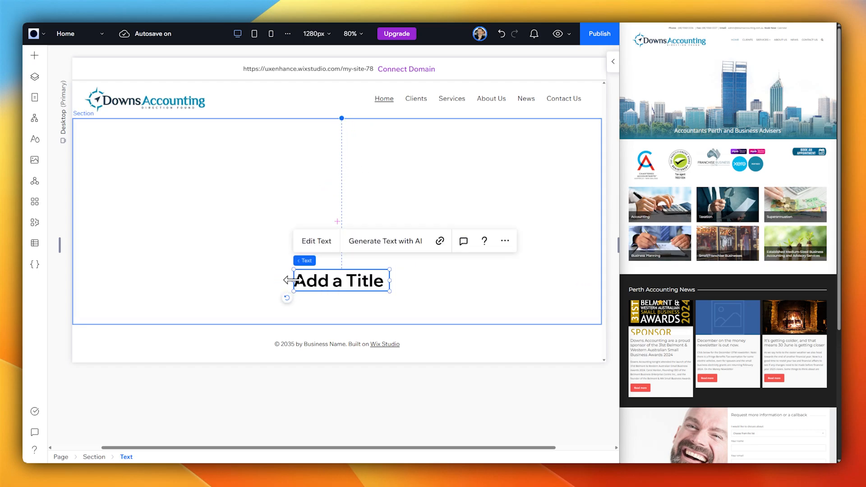
left_click_drag(289, 280, 112, 282)
left_click_drag(388, 280, 540, 279)
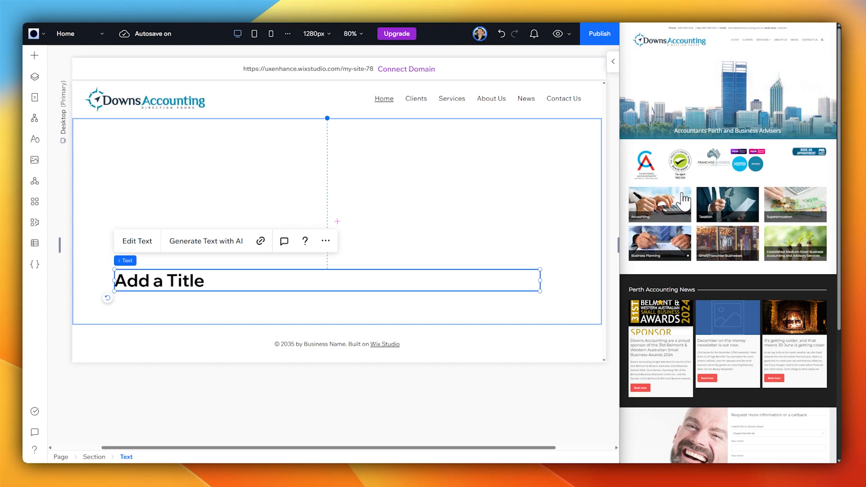
Step: Set the title's text to "Accountants Perth and Business Advisers" and centre both the text box and its text horizontally
double_click(155, 281)
type("Accountants Perth and Business Advisers")
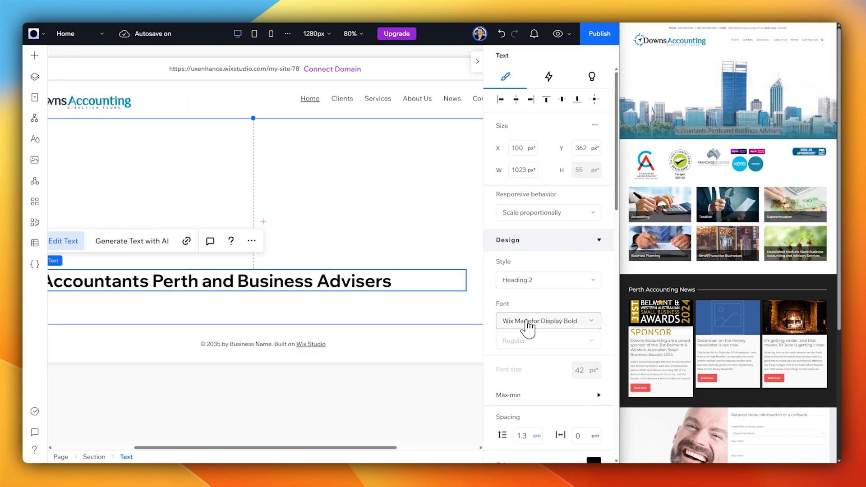
key("ctrl+a")
left_click(516, 100)
scroll(547, 333, "down", 6)
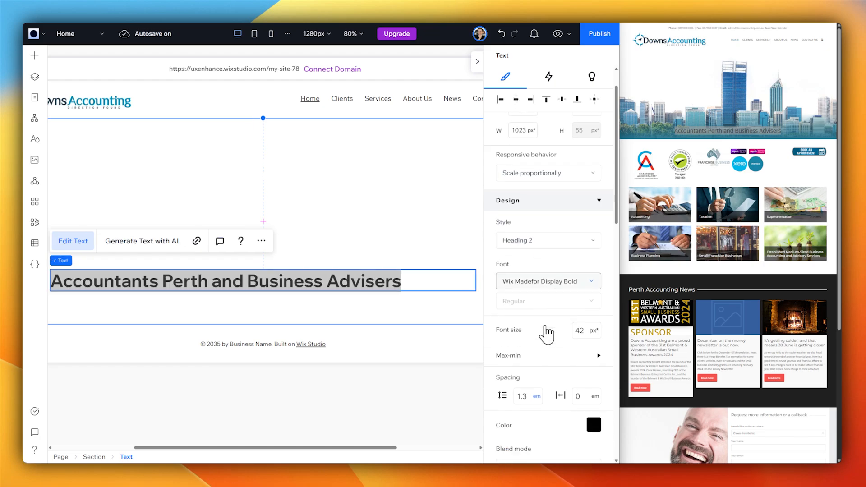
left_click(523, 318)
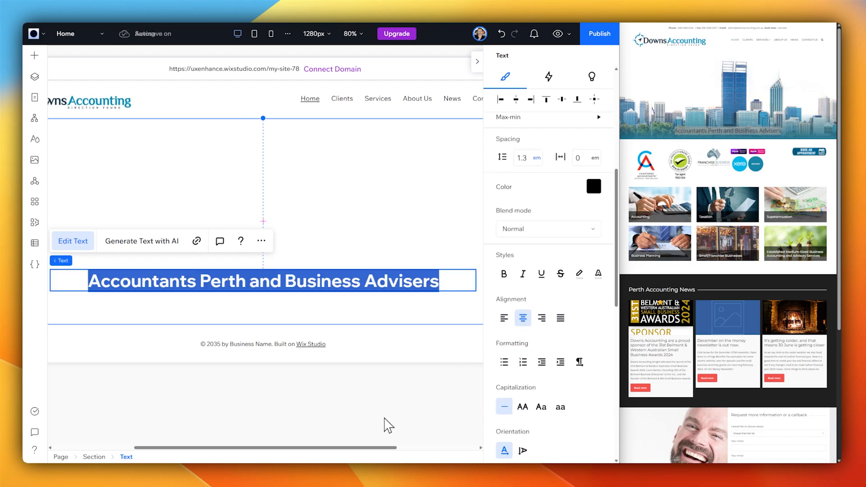
Step: Move the hero title down in the section to a Y position of about 386 px
left_click_drag(329, 447, 311, 422)
left_click(311, 421)
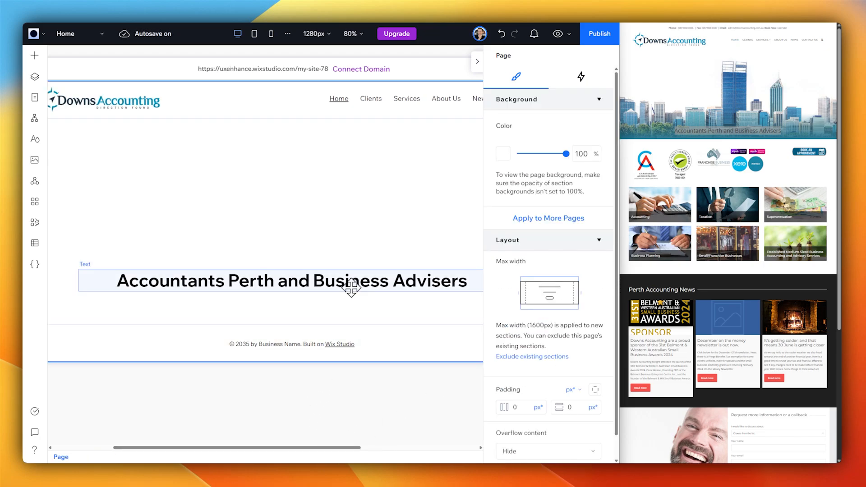
left_click(310, 315)
left_click(300, 282)
mouse_move(300, 280)
left_mouse_down()
mouse_move(302, 314)
mouse_move(302, 287)
left_mouse_up()
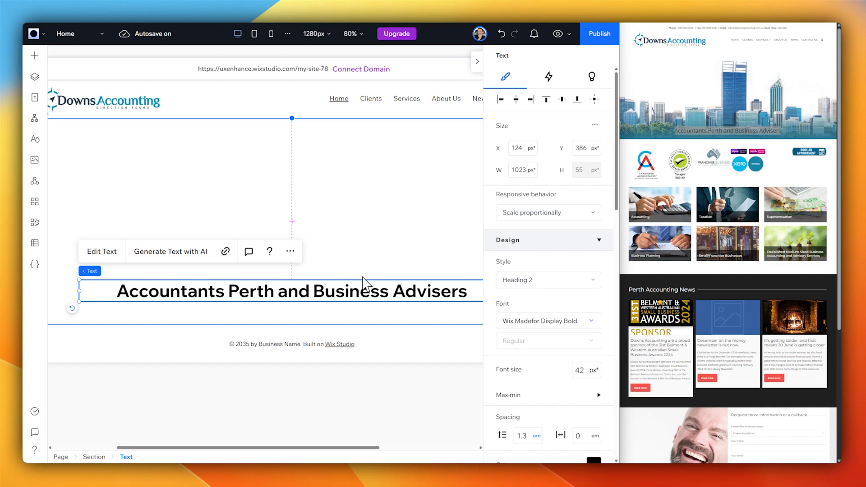
Step: Dock the title to the bottom of its section with a 50 px scaled bottom margin
scroll(534, 296, "down", 3)
scroll(537, 294, "down", 8)
left_click(541, 294)
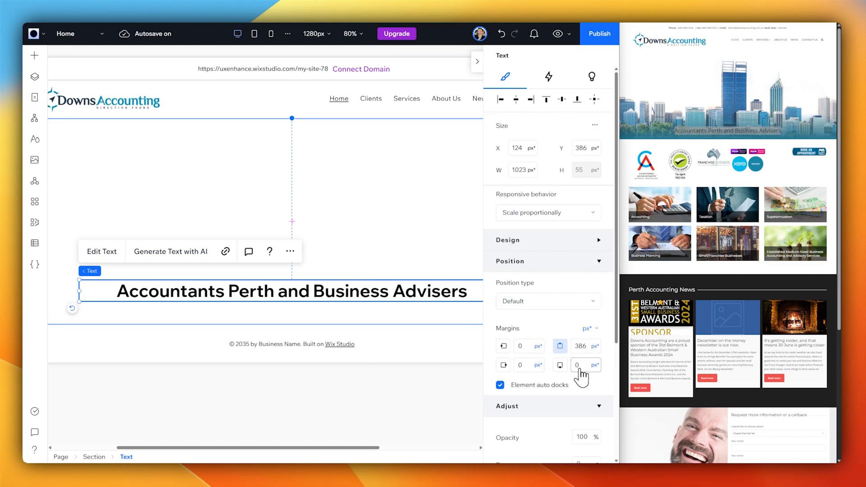
left_click(561, 366)
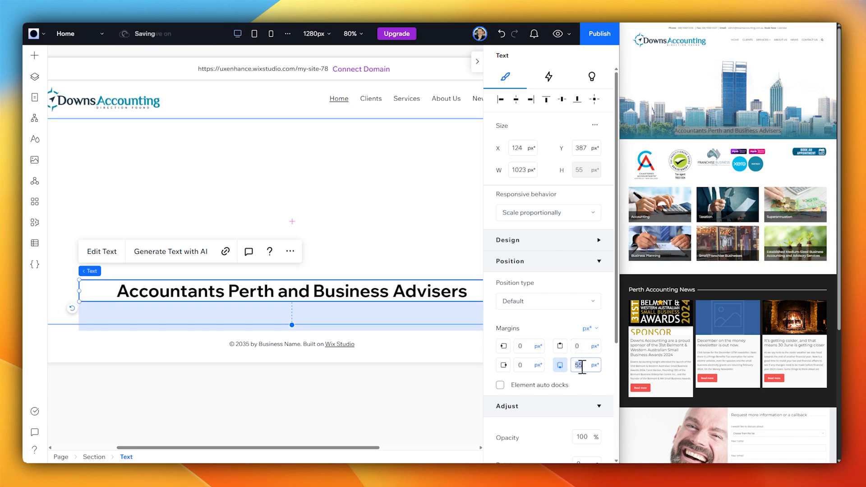
key("Return")
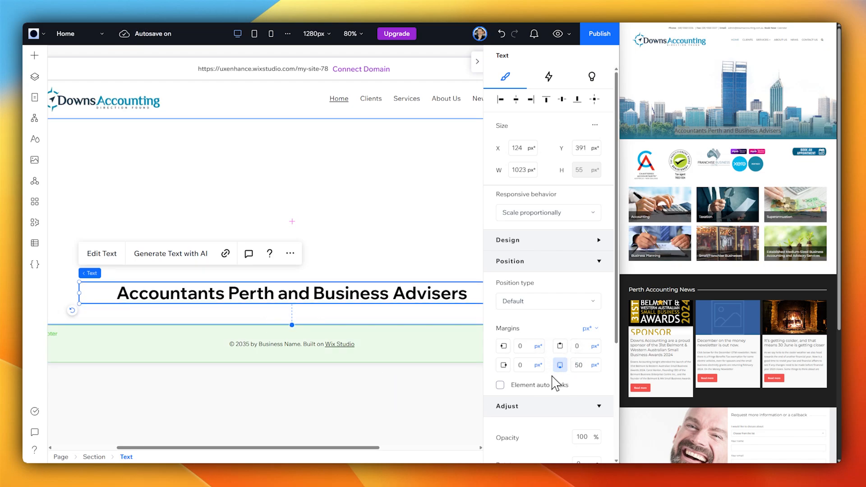
left_click(594, 365)
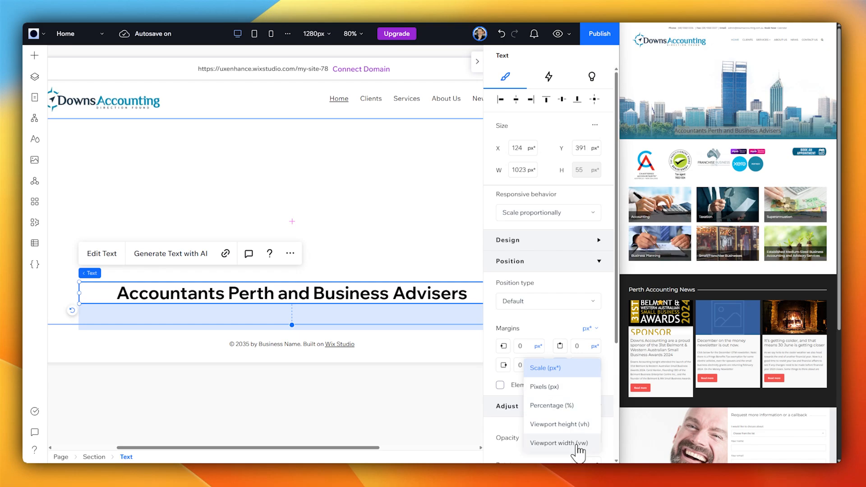
left_click(416, 388)
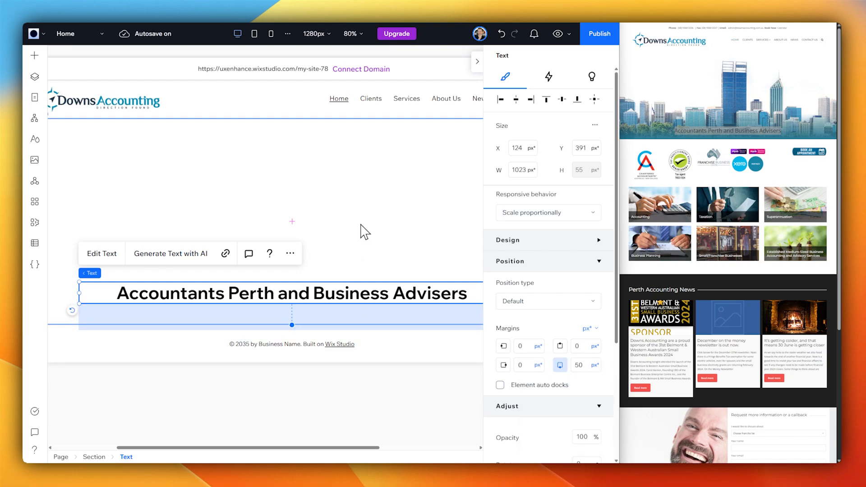
left_click(342, 407)
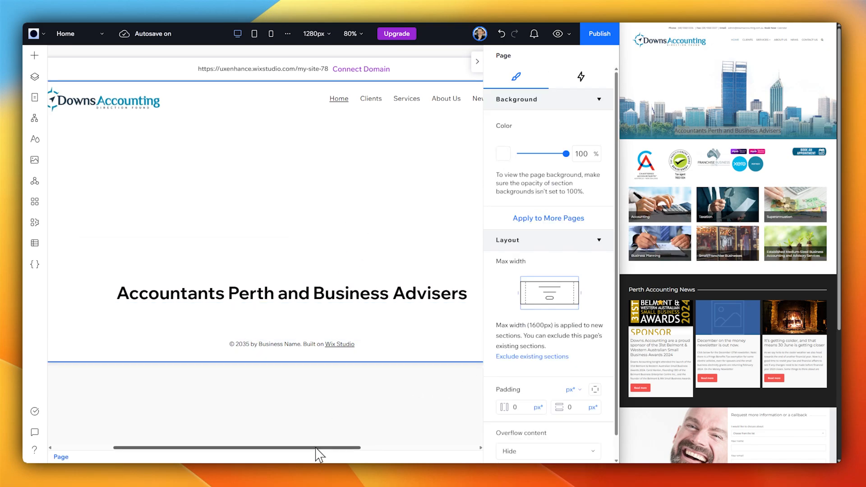
Step: Open the image chooser for the hero section's background and inspect the hero banner on the reference Downs Accounting page
left_click(359, 233)
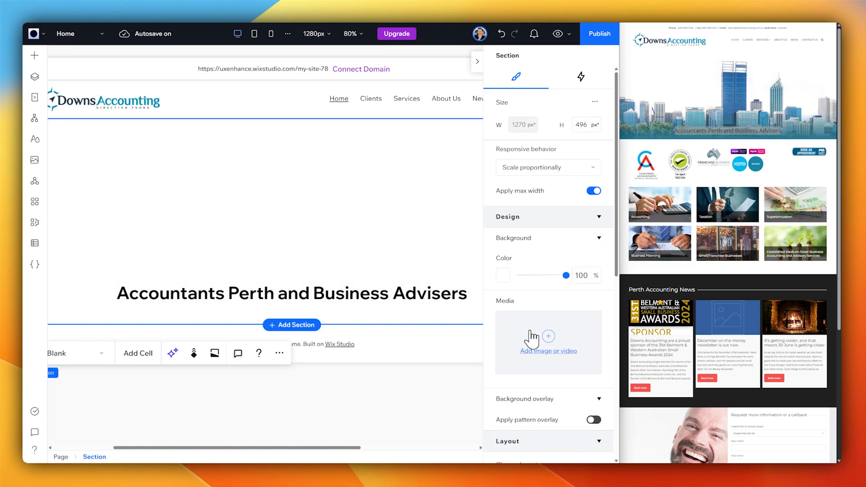
left_click(549, 350)
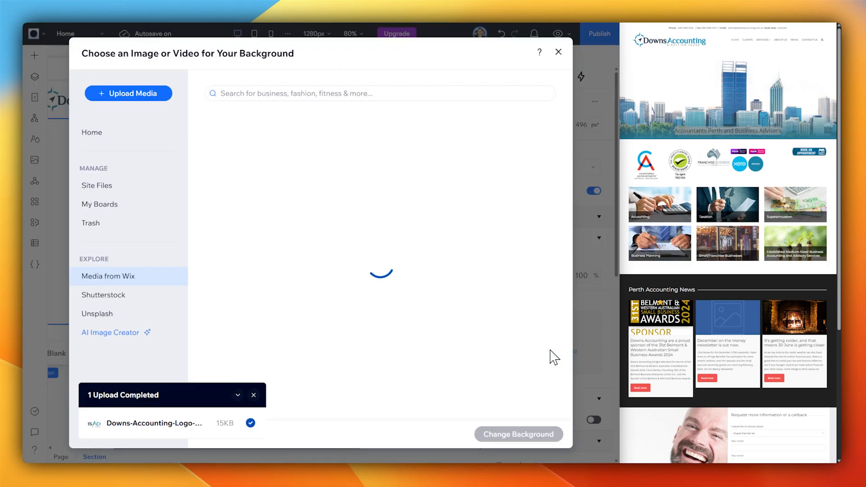
right_click(704, 93)
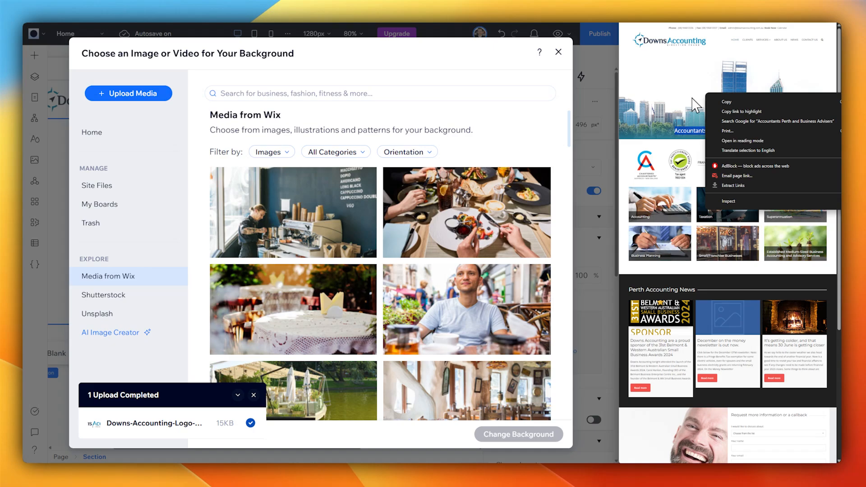
left_click(644, 128)
right_click(701, 128)
left_click(729, 304)
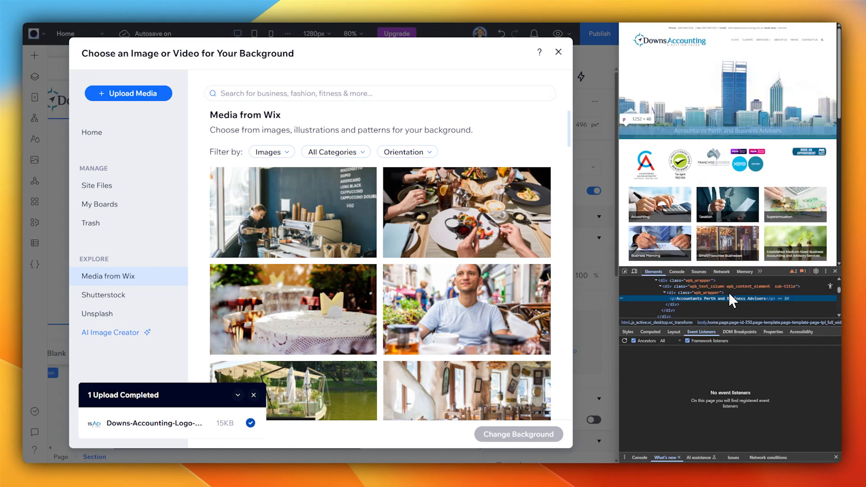
Step: Locate the reference header row's background image, background-resized-2.jpg, in its styles and open it full size
scroll(686, 299, "up", 3)
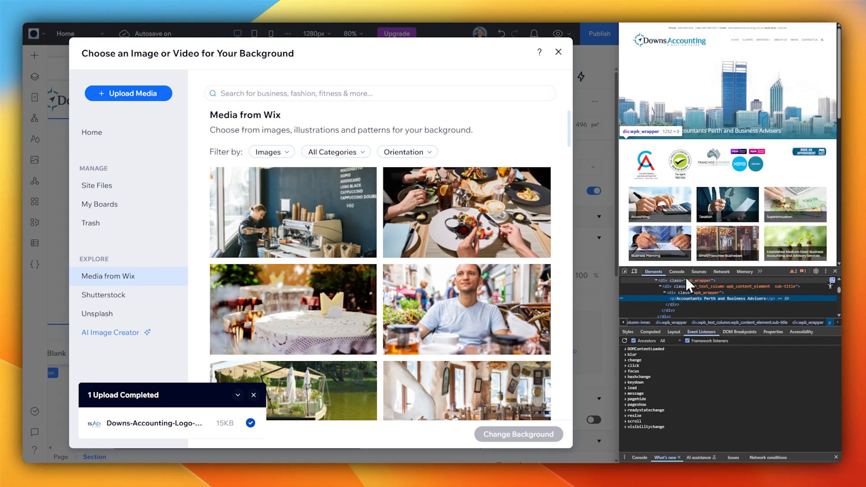
scroll(702, 296, "up", 1)
left_click(707, 293)
scroll(713, 300, "up", 2)
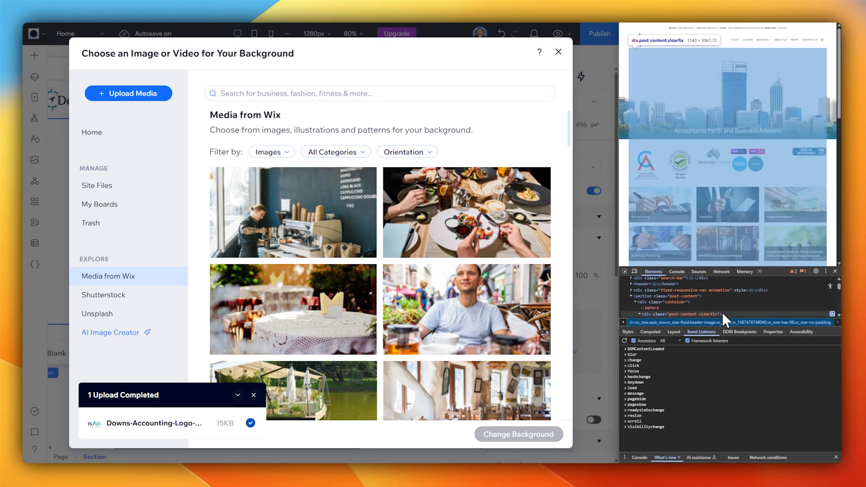
left_click(626, 332)
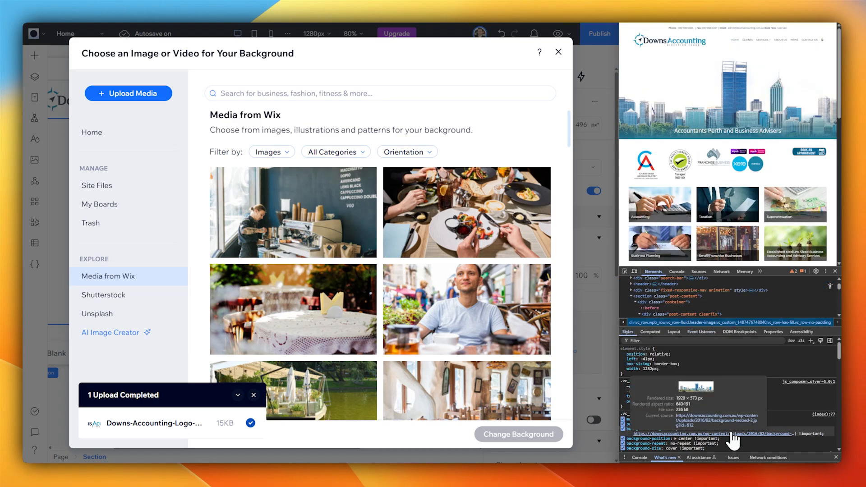
left_click(731, 426)
left_click(720, 242)
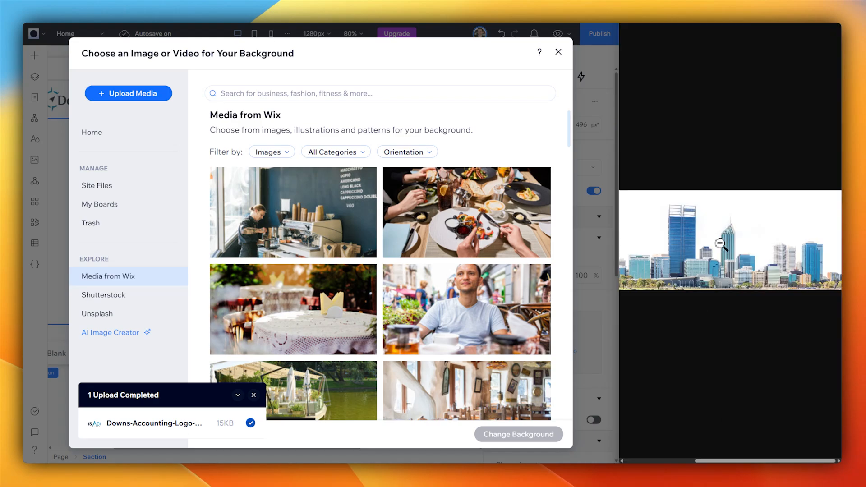
left_click(719, 242)
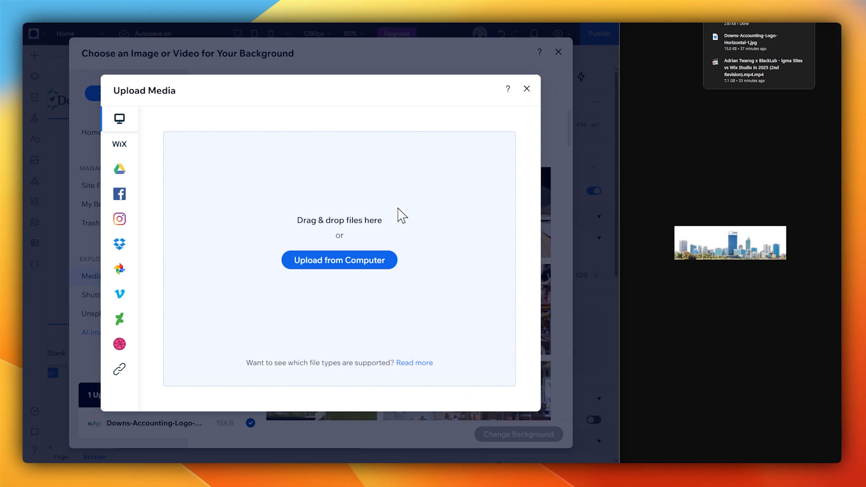
Step: Upload background-resized-2.jpg to the site files and apply it as the hero section's background
left_click_drag(741, 26, 386, 223)
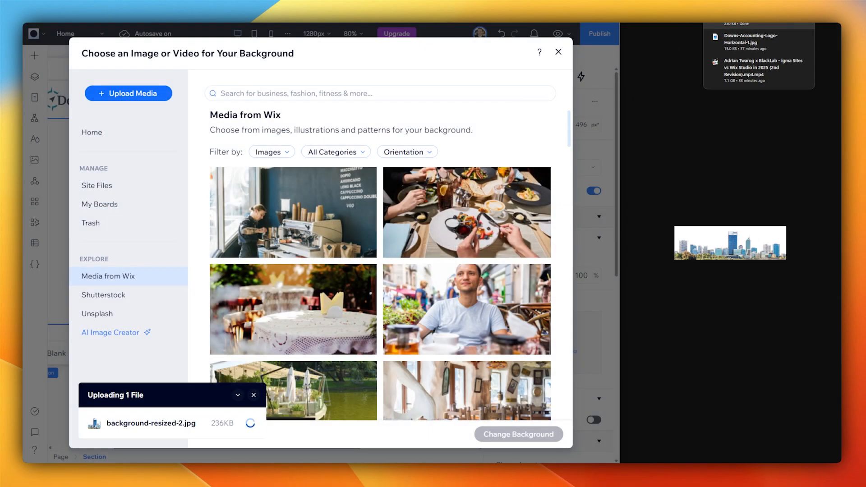
left_click(676, 24)
left_click(834, 271)
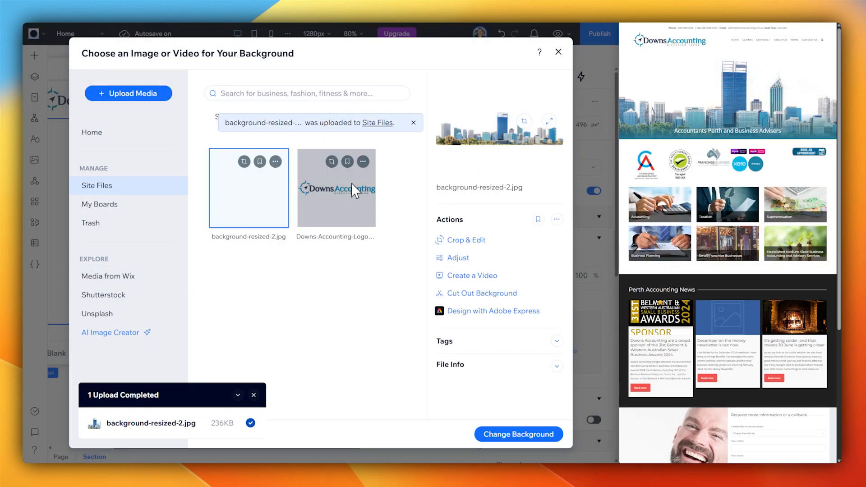
left_click(506, 430)
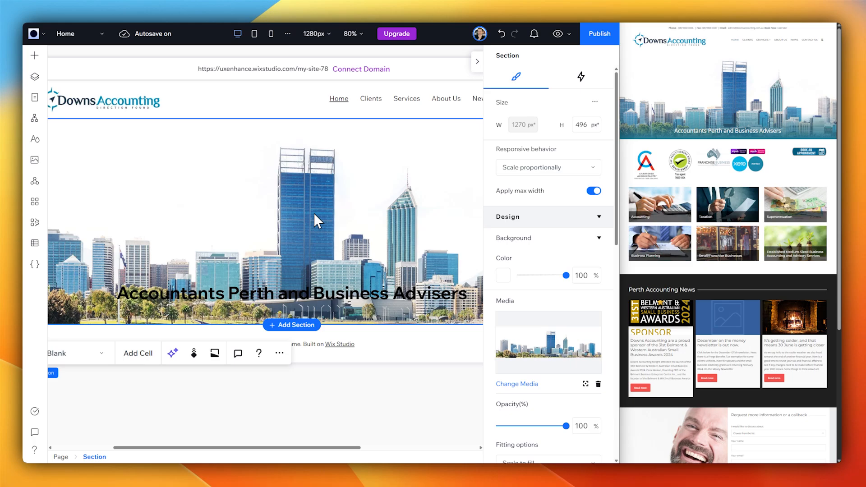
Step: Replace the hero section's background media with an image element that uses background-resized-2.jpg
left_click(598, 384)
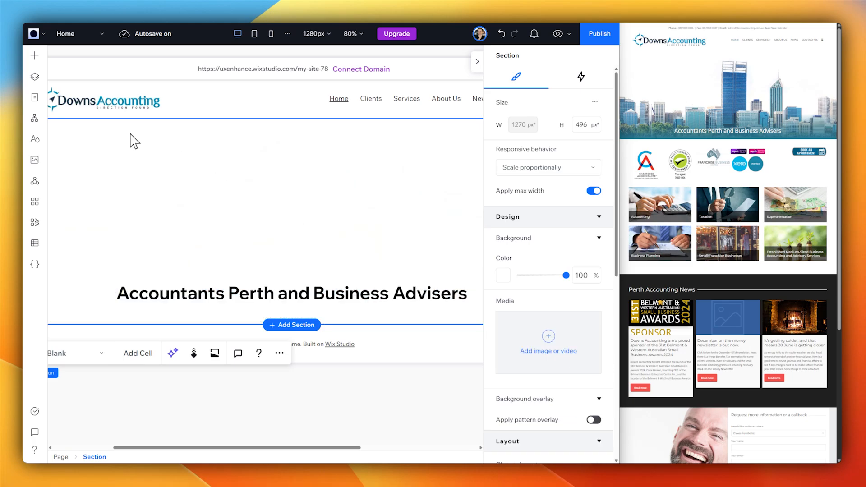
left_click(35, 56)
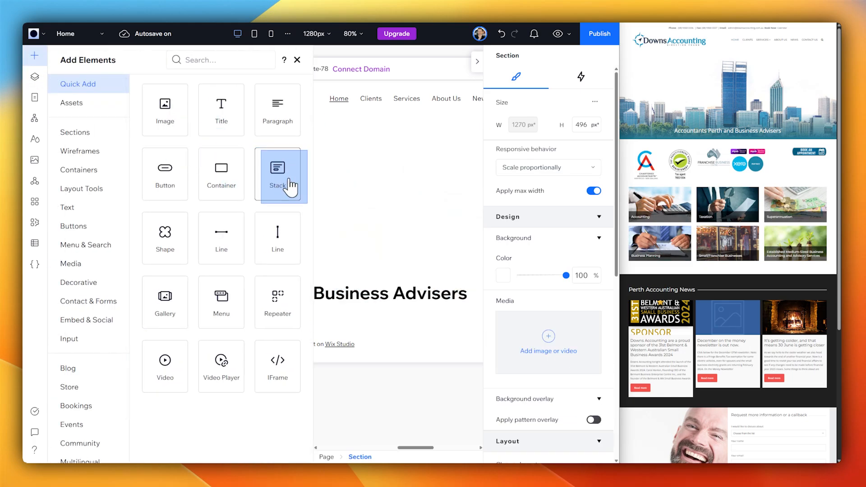
left_click_drag(291, 187, 362, 192)
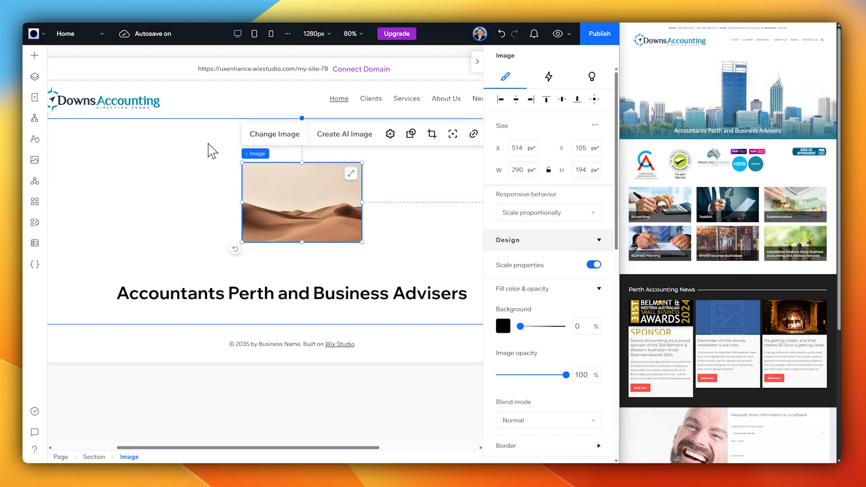
left_click(267, 135)
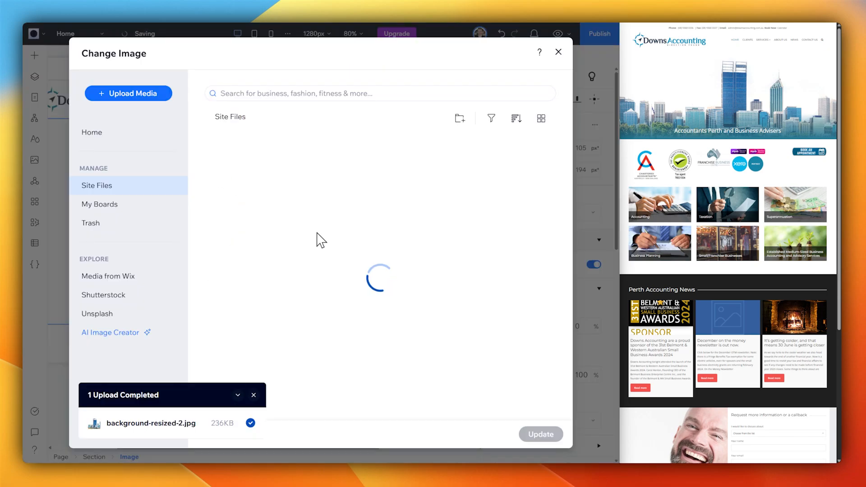
left_click(250, 208)
left_click(541, 434)
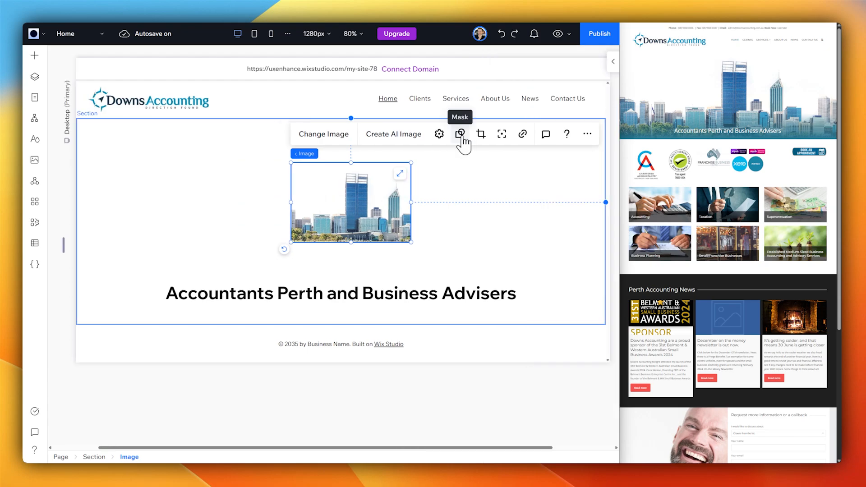
Step: Set the skyline image's focal point to the bottom centre and stretch the image across the hero section
left_click(462, 143)
left_click(559, 58)
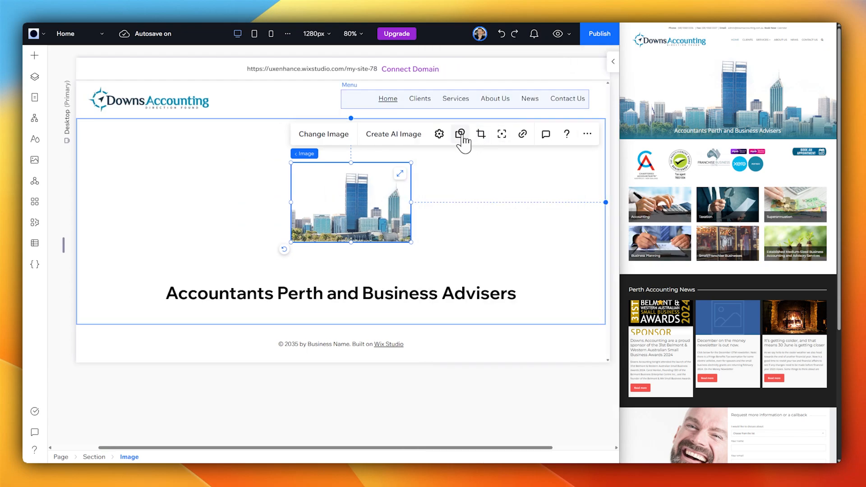
left_click(501, 134)
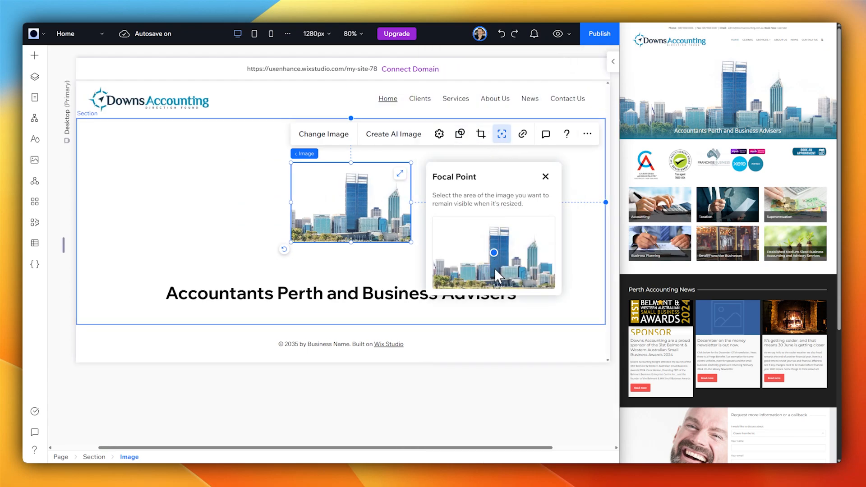
left_click(493, 277)
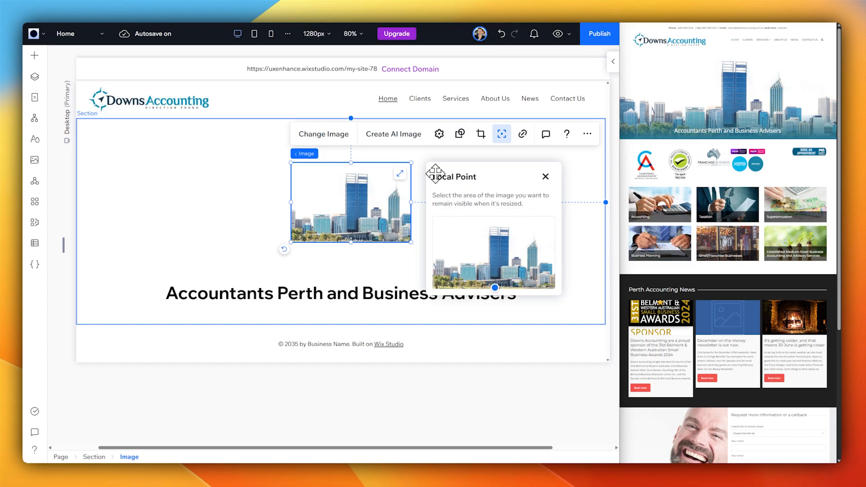
left_click(545, 177)
left_click(399, 174)
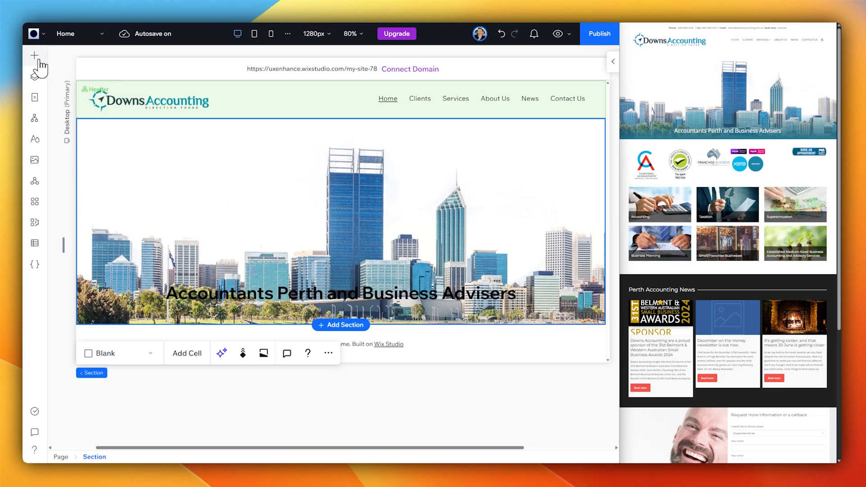
Step: Add a container over the hero image and widen it to the section's full width, about 1270 px
left_click(34, 56)
left_click_drag(226, 188, 389, 232)
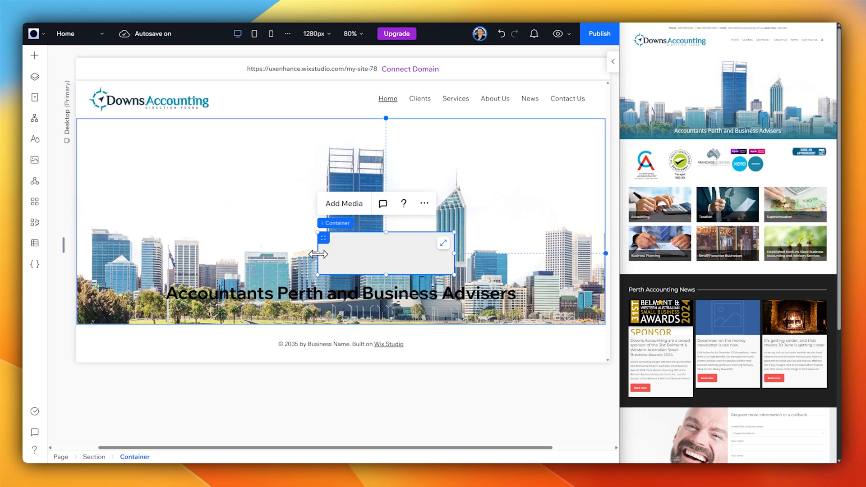
left_click_drag(318, 253, 77, 254)
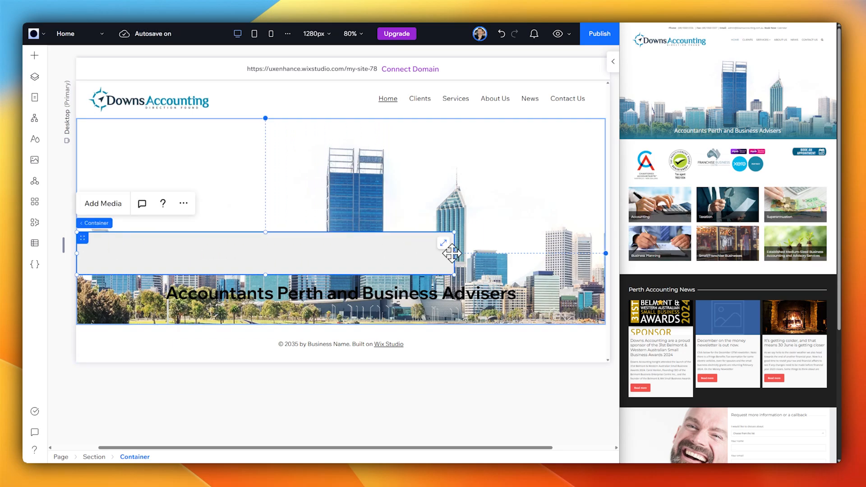
left_click_drag(453, 253, 605, 254)
Step: Place the title inside the container and move the container down to the hero section's bottom edge
left_click_drag(401, 294, 401, 252)
left_click(580, 248)
left_click_drag(580, 247, 576, 299)
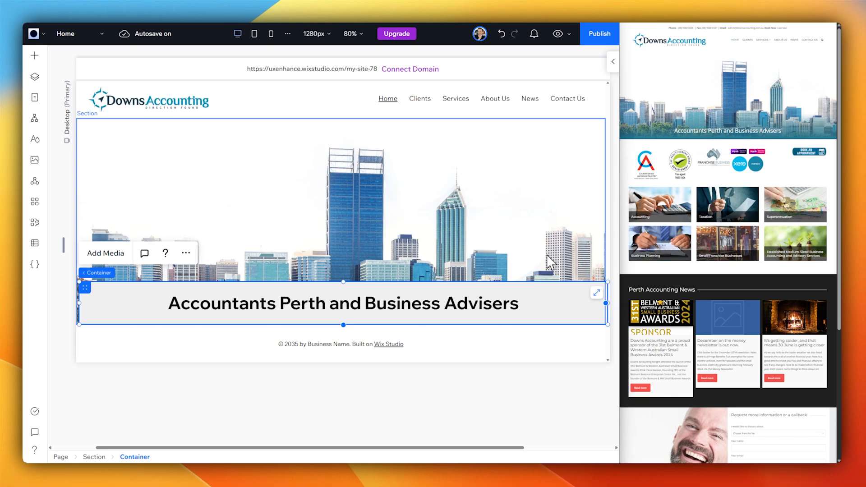
Step: Give the hero title container a linear gradient background and set its first colour stop to the blue theme colour, Color 6
left_click(612, 62)
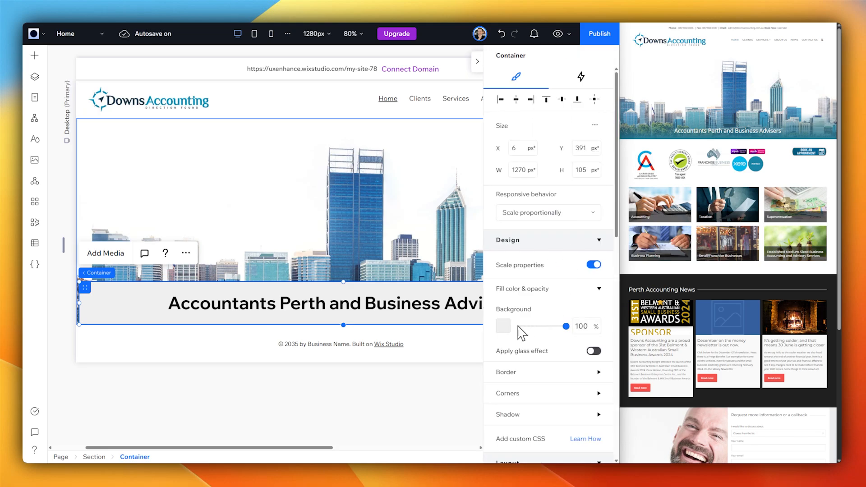
left_click(504, 325)
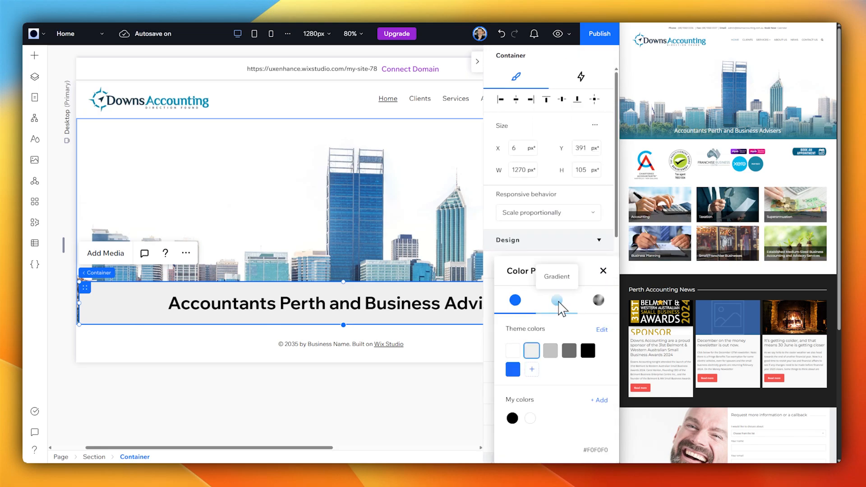
left_click(557, 301)
left_click_drag(571, 374, 563, 347)
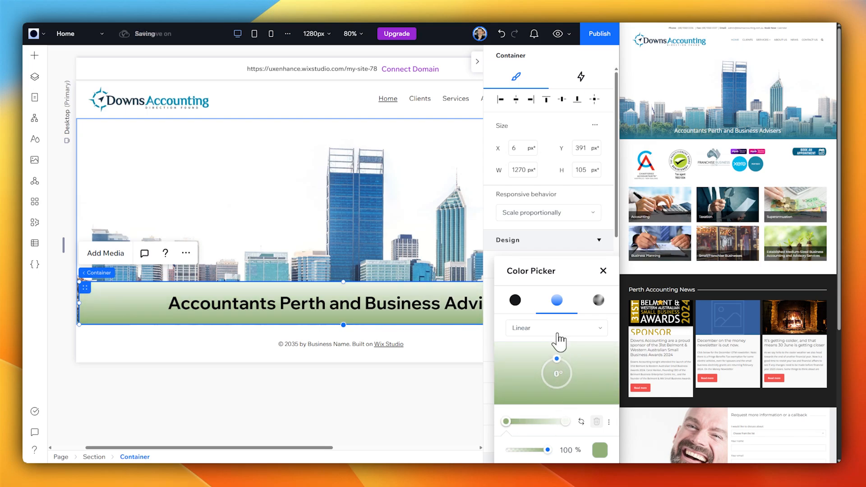
left_click(600, 450)
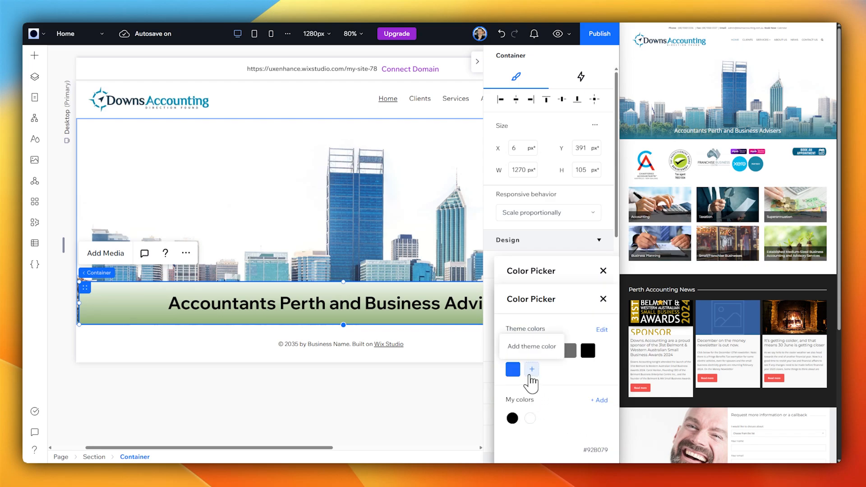
left_click(531, 371)
left_click(603, 301)
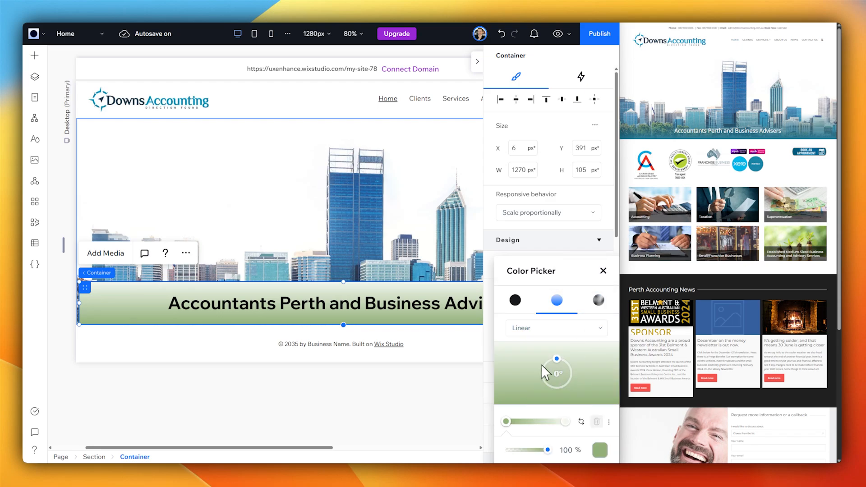
left_click(599, 450)
left_click(513, 369)
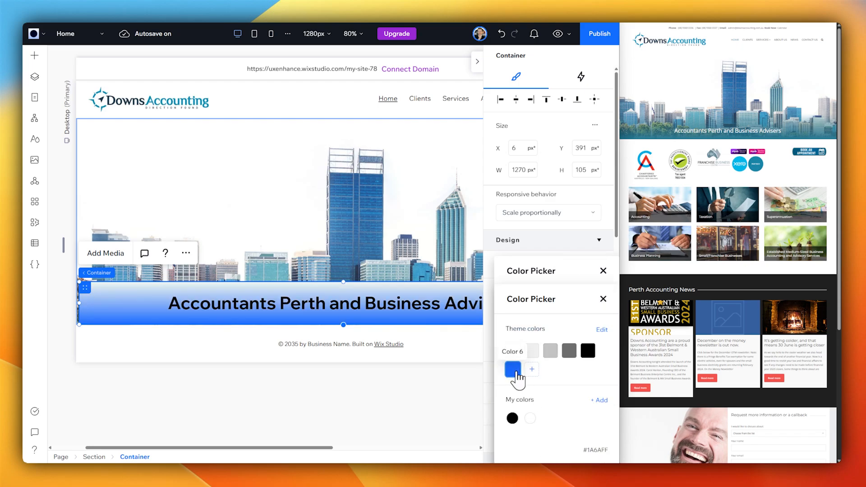
left_click(605, 301)
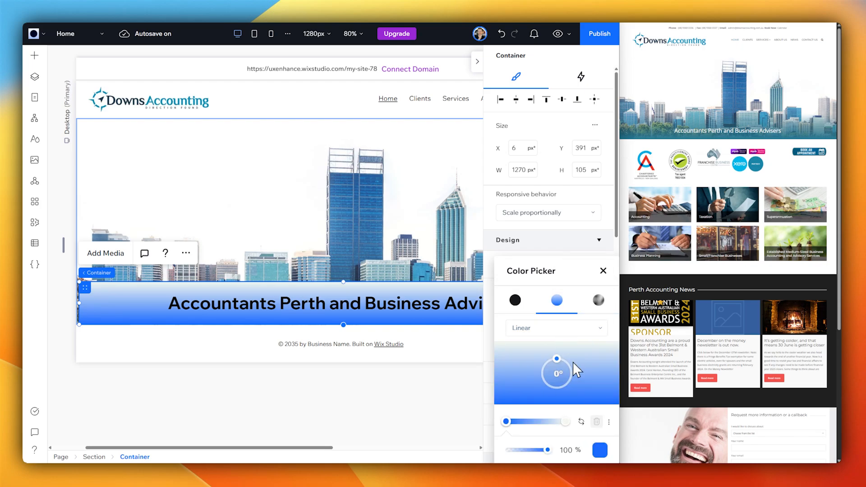
Step: Set the gradient's second colour stop to the same theme blue and reduce that stop's opacity to 0%
left_click(564, 421)
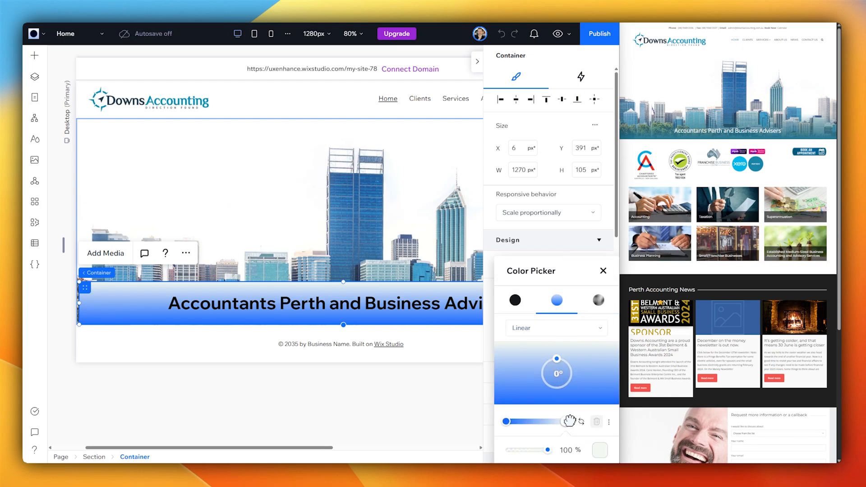
left_click(602, 457)
left_click(513, 369)
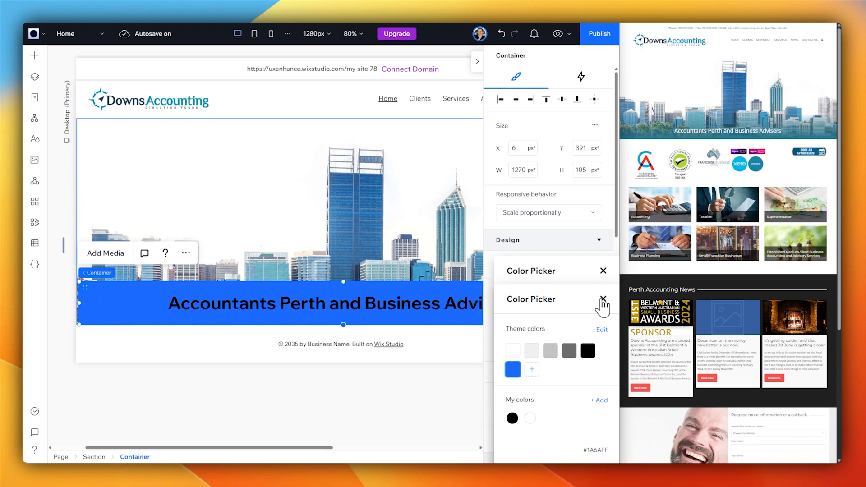
left_click(604, 302)
left_click_drag(531, 451, 515, 452)
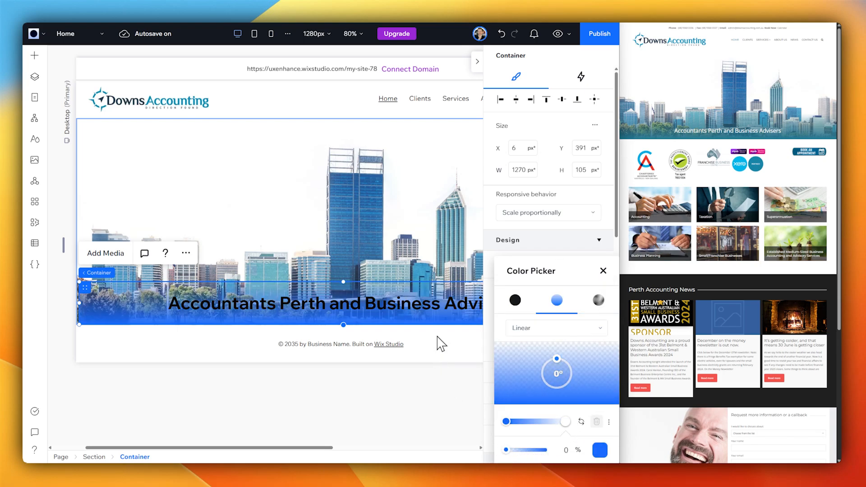
key("Escape")
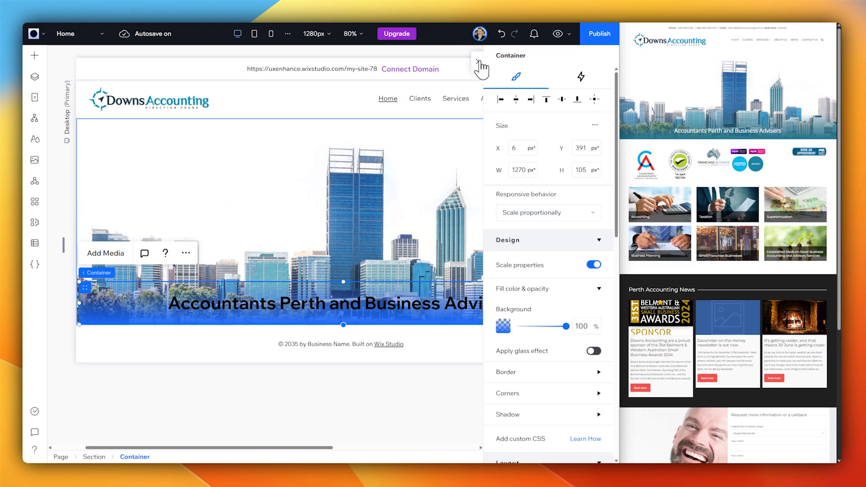
left_click(478, 62)
Step: Change the "Accountants Perth and Business Advisers" title's text colour to white, Color 1
left_click(464, 304)
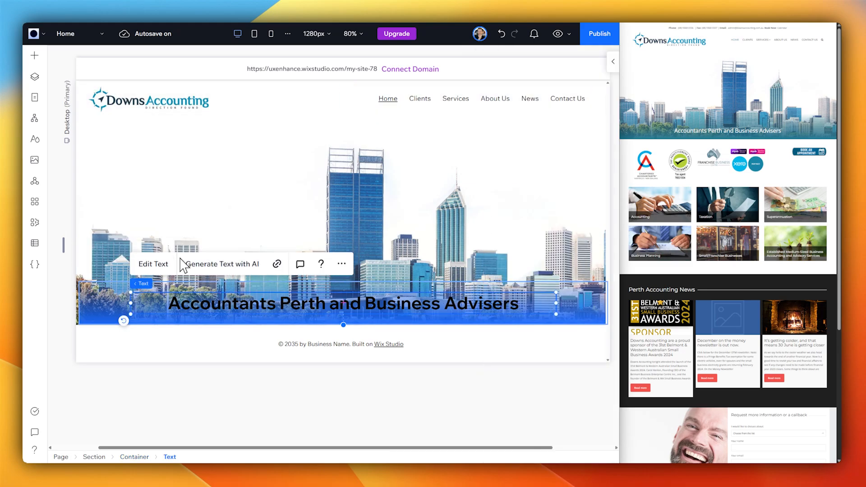
left_click(613, 61)
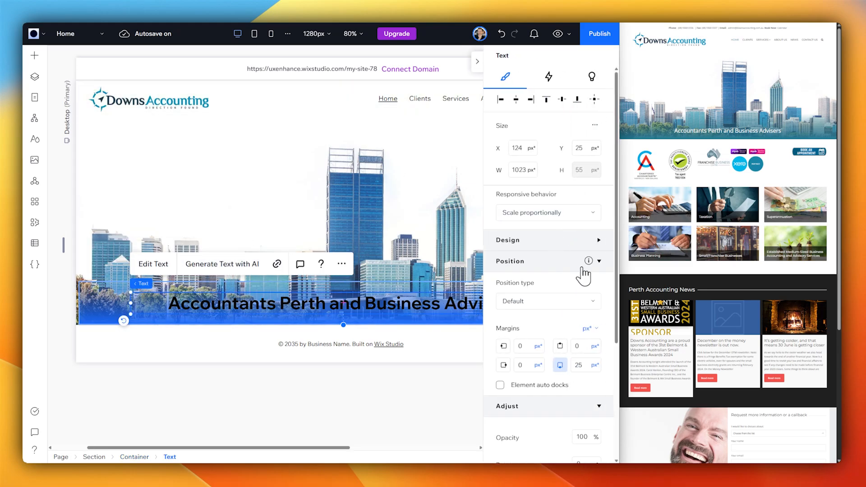
left_click(598, 261)
left_click(599, 282)
left_click(599, 240)
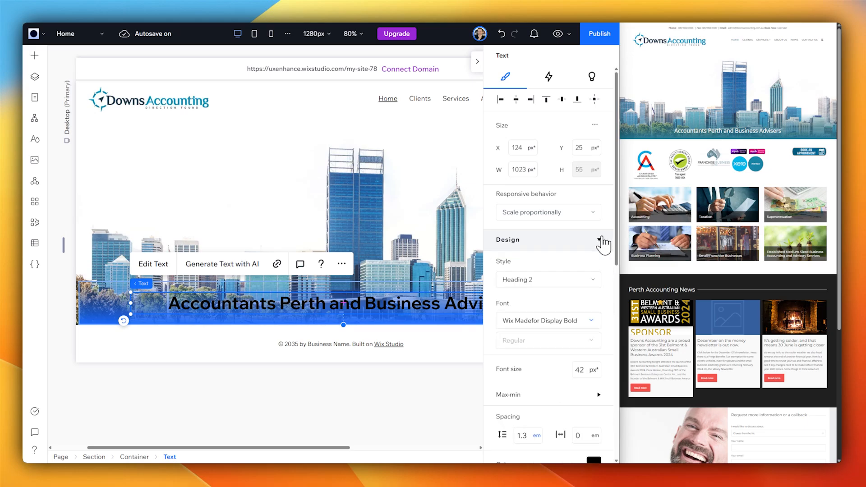
scroll(603, 243, "down", 4)
left_click(594, 282)
left_click(511, 351)
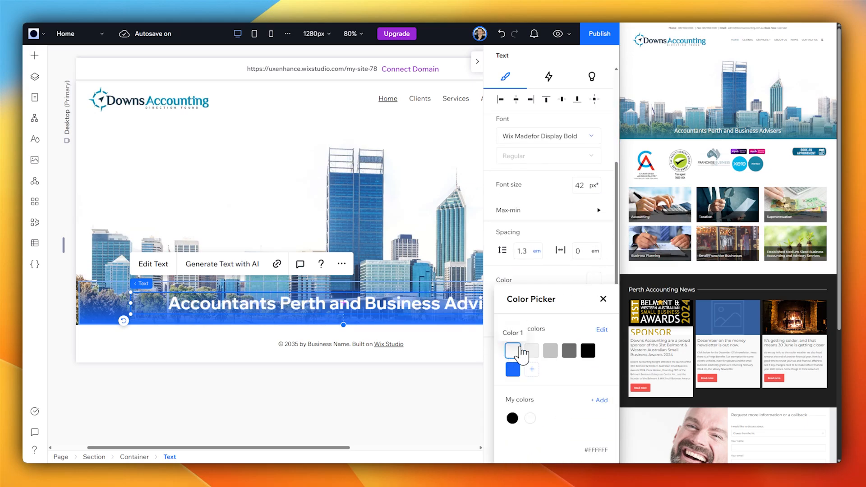
left_click(602, 299)
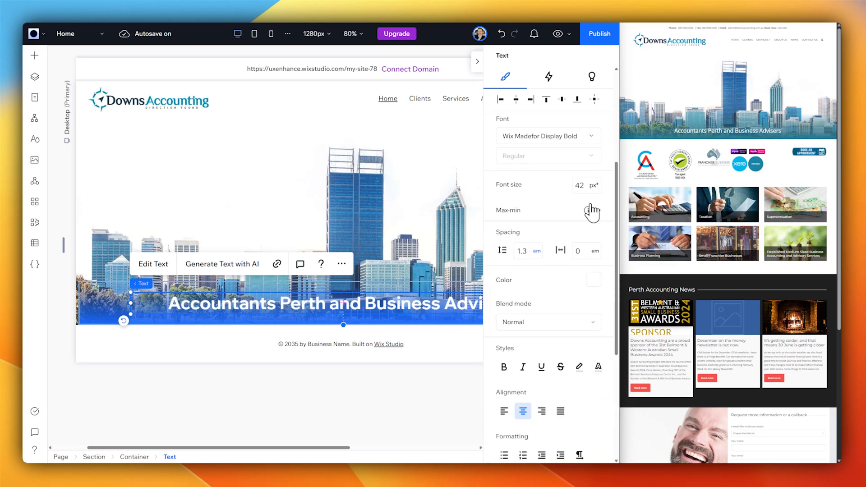
left_click(475, 64)
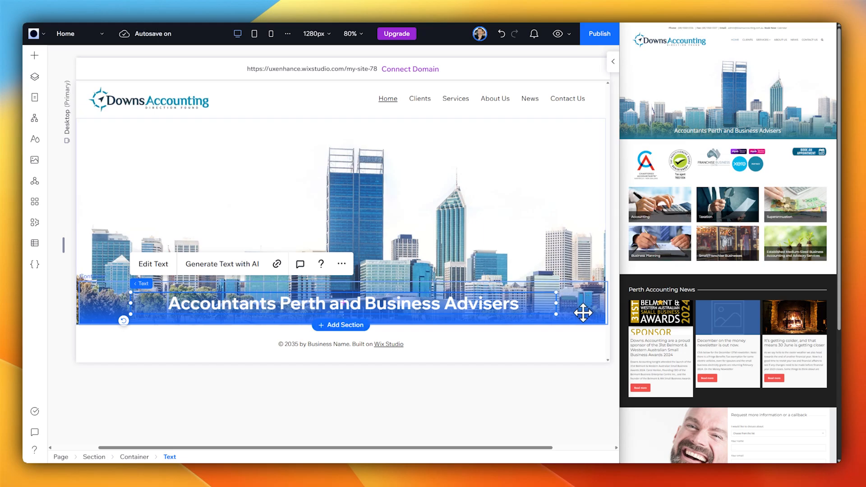
Step: Change theme Color 6 in the site styles to the logo's blue, #0988B9, by sampling it from the header logo
left_click(33, 142)
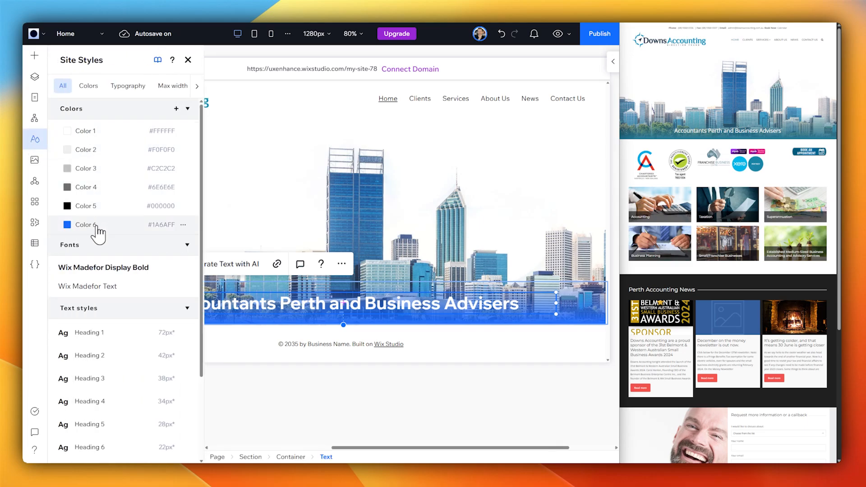
left_click(67, 225)
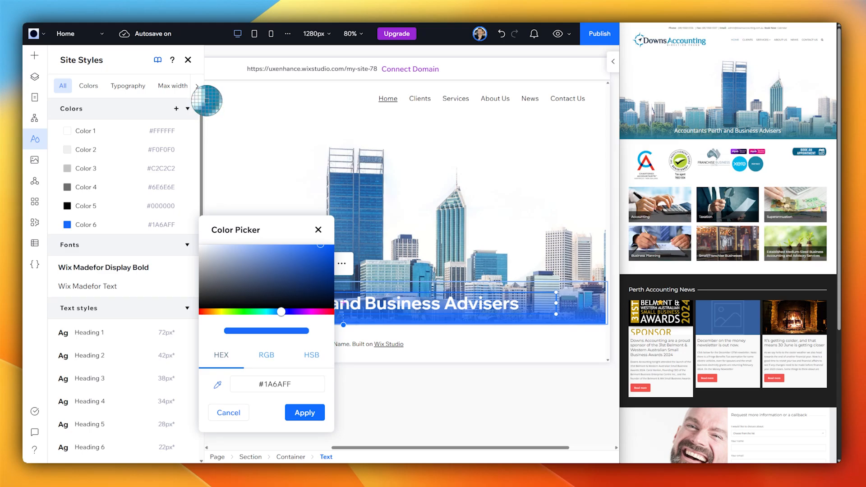
left_click(207, 100)
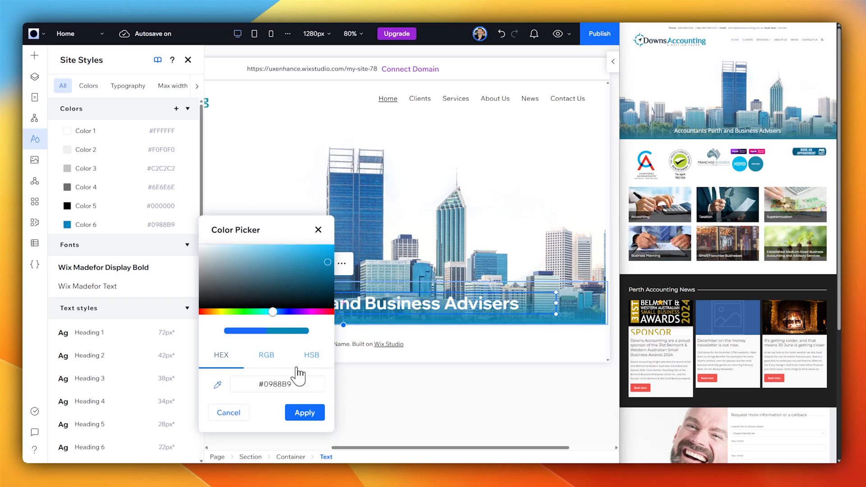
left_click(305, 413)
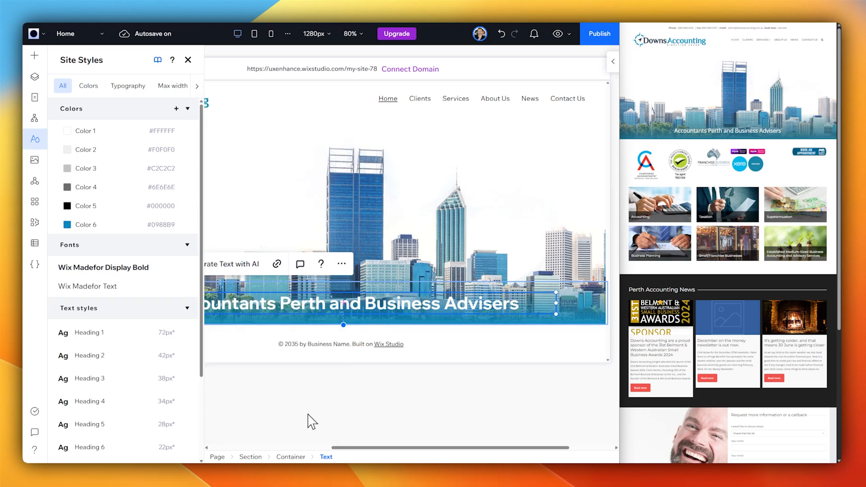
left_click(188, 61)
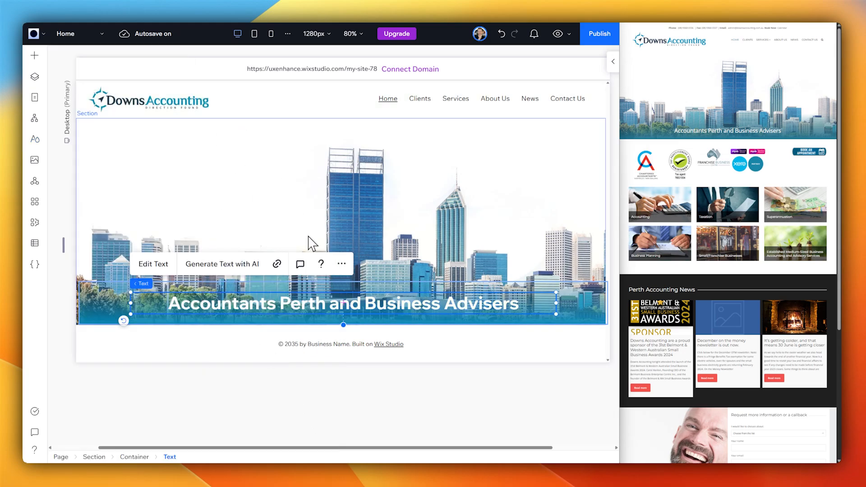
Step: Align the gradient title container's left and right edges with the edges of the hero section
left_click(108, 297)
left_click_drag(80, 302, 89, 309)
left_click_drag(607, 301, 605, 302)
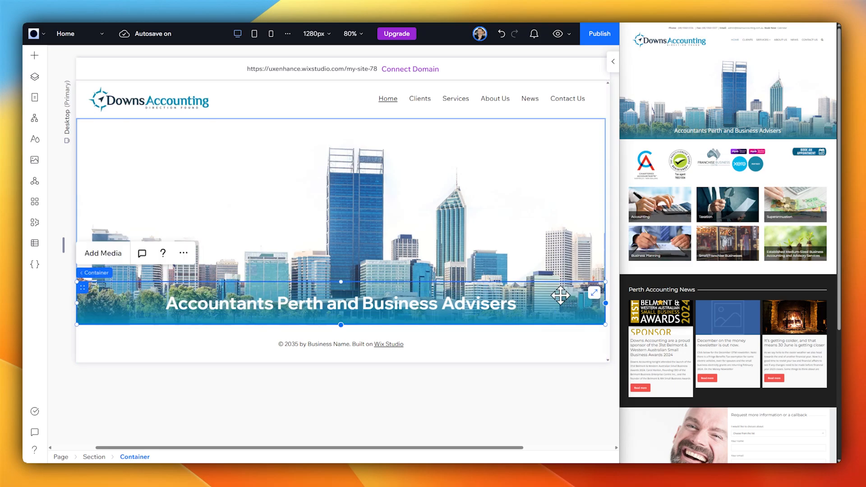
left_click(406, 391)
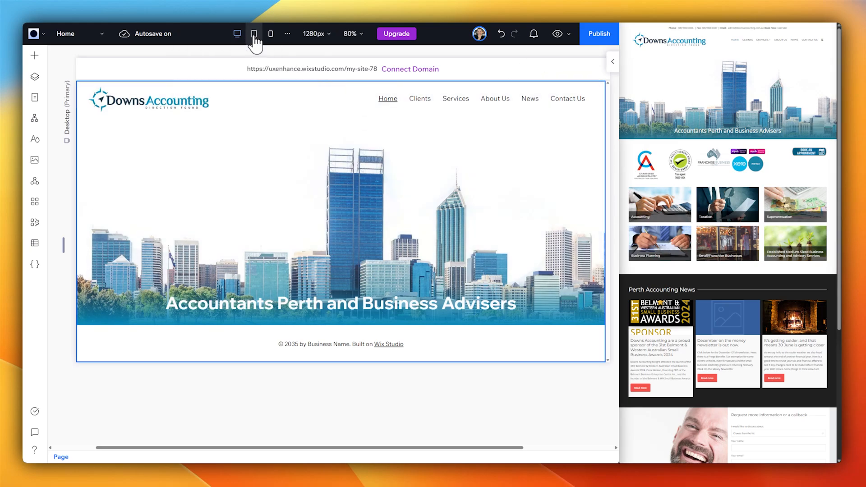
Step: Examine the header and hero layout at the tablet and mobile breakpoints, ending back on the desktop breakpoint
left_click(254, 34)
left_click(271, 34)
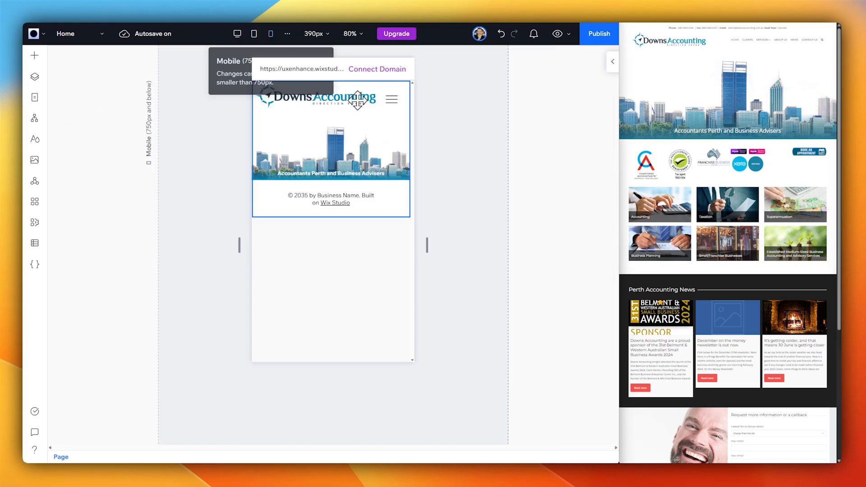
left_click(253, 34)
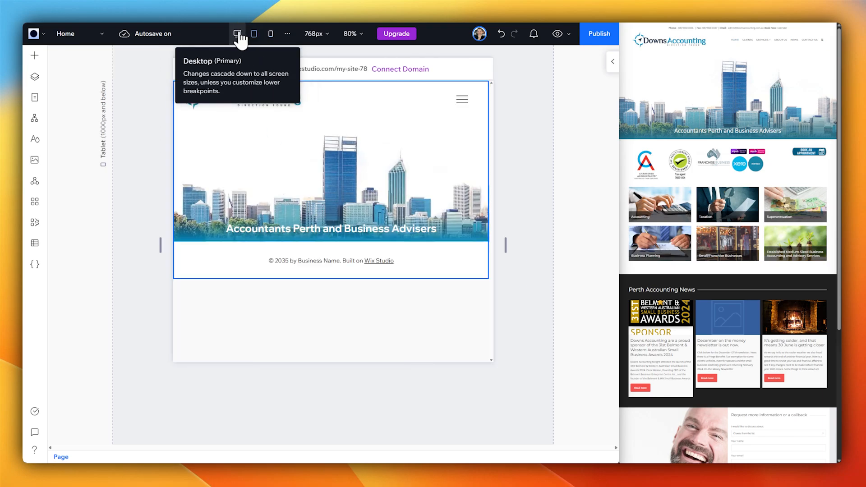
left_click(239, 35)
left_click(255, 35)
left_click(270, 34)
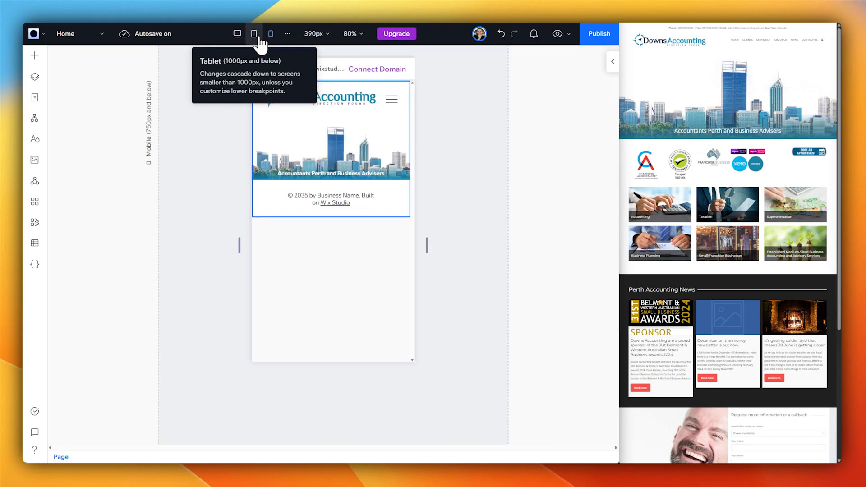
left_click(237, 34)
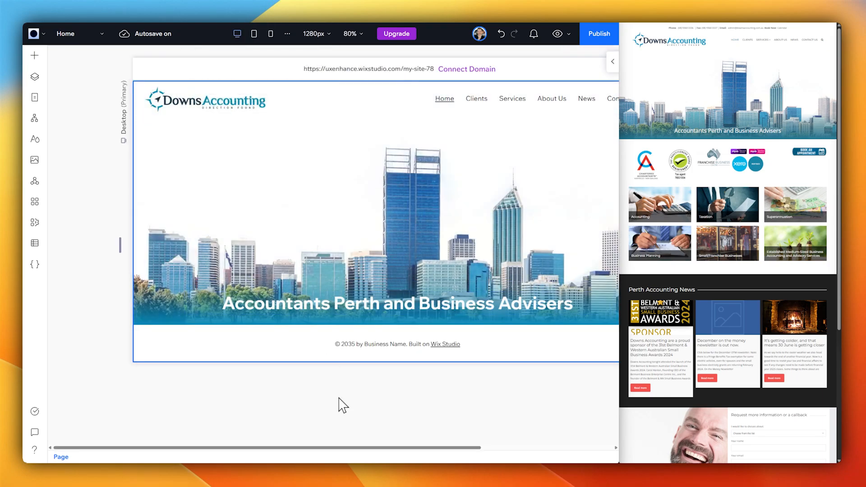
Step: Add a section between the hero and the footer and apply the four-column section grid to it
left_click_drag(359, 449, 410, 449)
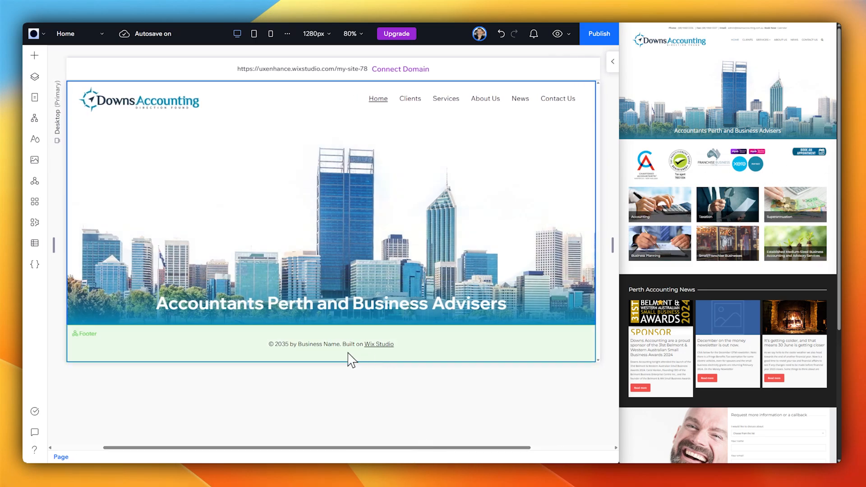
left_click(340, 326)
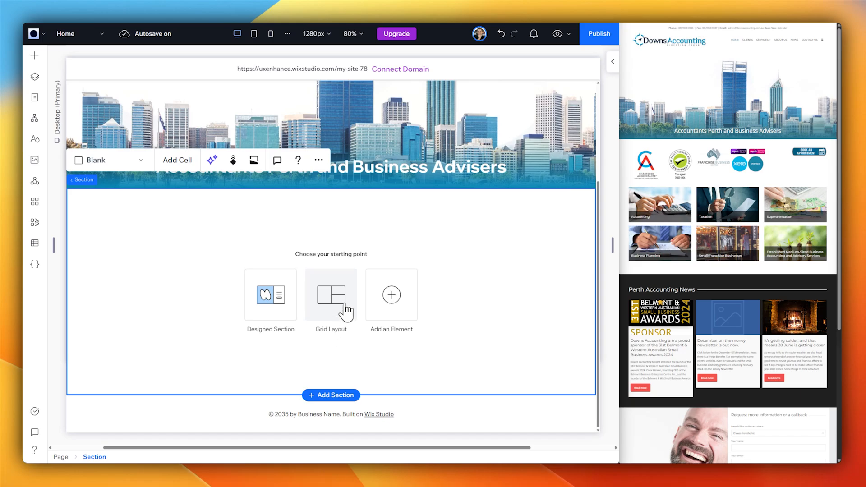
left_click(340, 308)
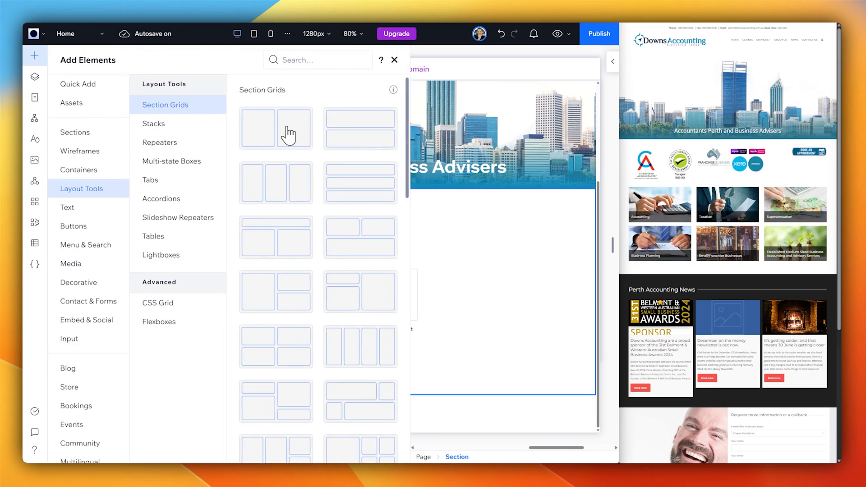
scroll(359, 253, "down", 2)
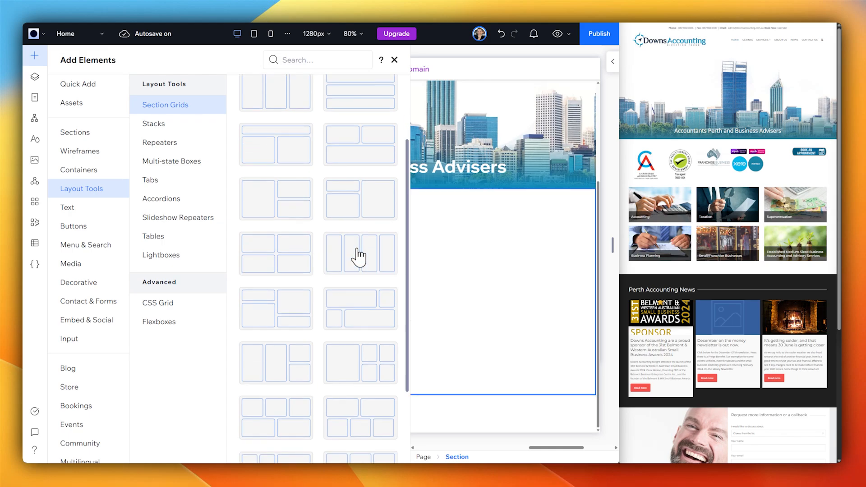
left_click(358, 255)
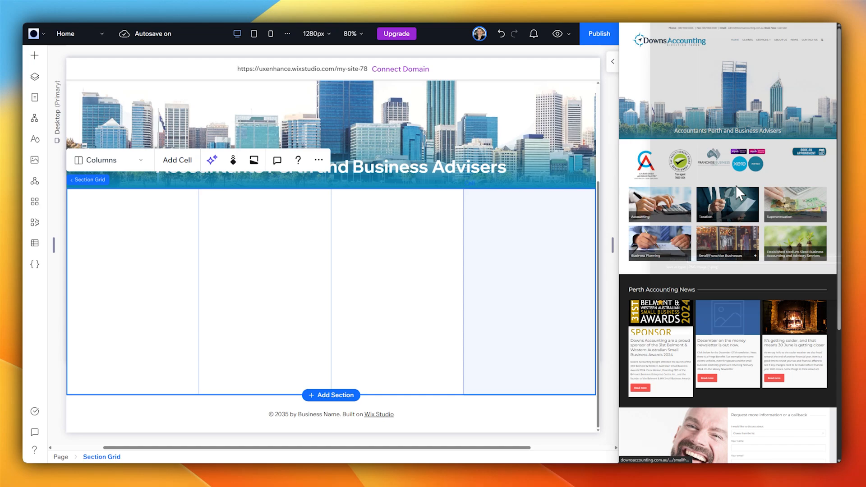
Step: Save the partner logo from the reference page and add an image to the first column's cell, resized to fit inside it
right_click(760, 167)
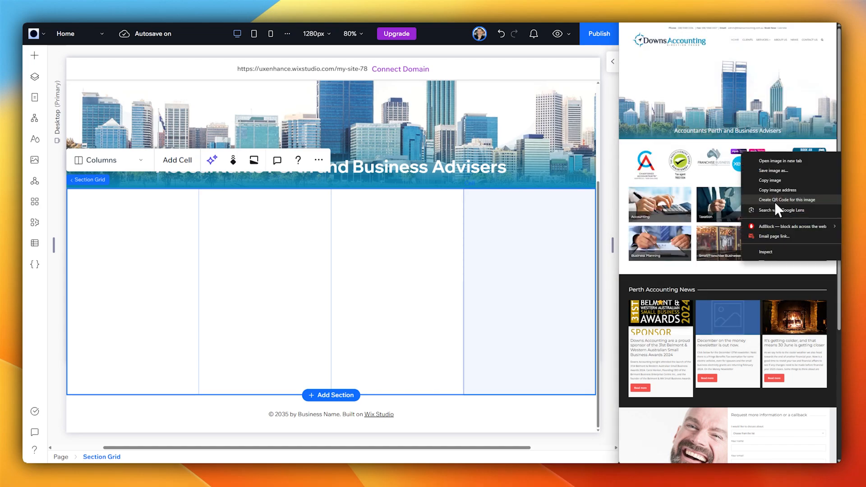
left_click(784, 184)
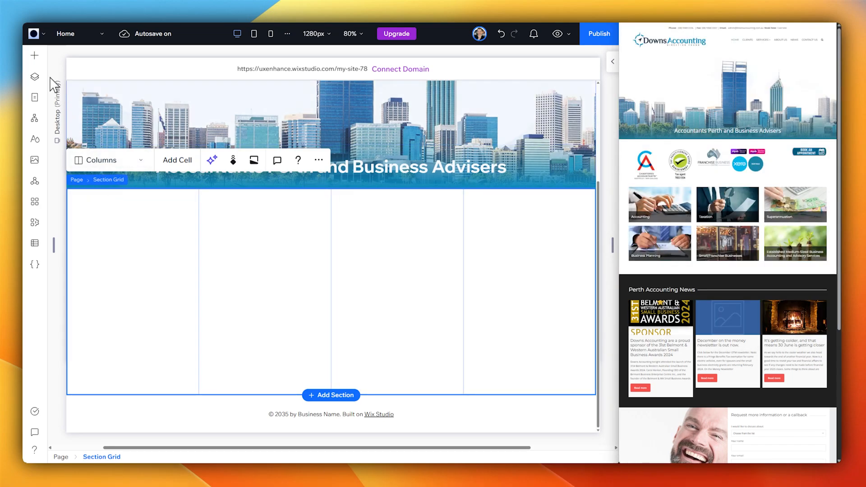
left_click(36, 57)
left_click(93, 86)
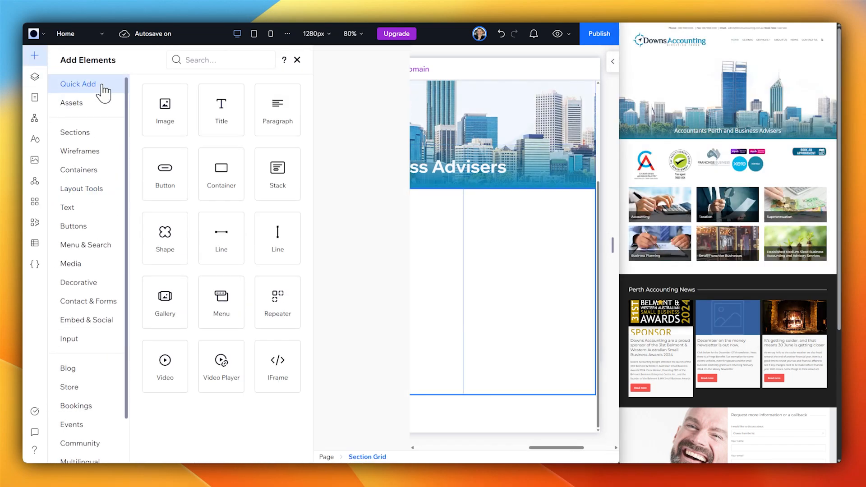
left_click_drag(222, 171, 211, 282)
left_click(204, 286)
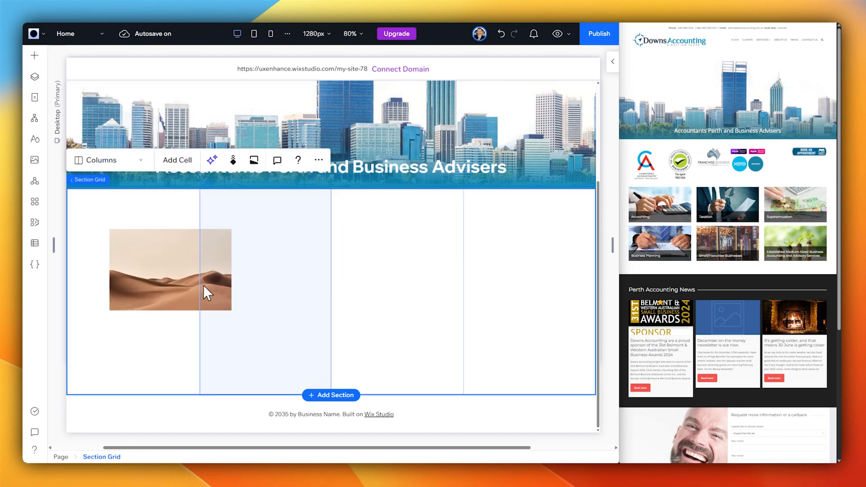
left_click(176, 271)
left_click_drag(230, 270, 149, 264)
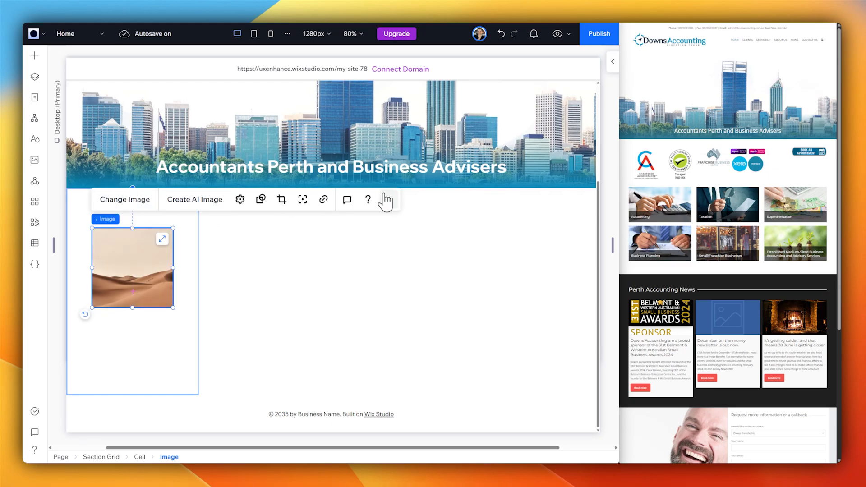
Step: Replace the first column's placeholder image with the Chartered Accountants logo uploaded from the computer
left_click(144, 199)
left_click(136, 92)
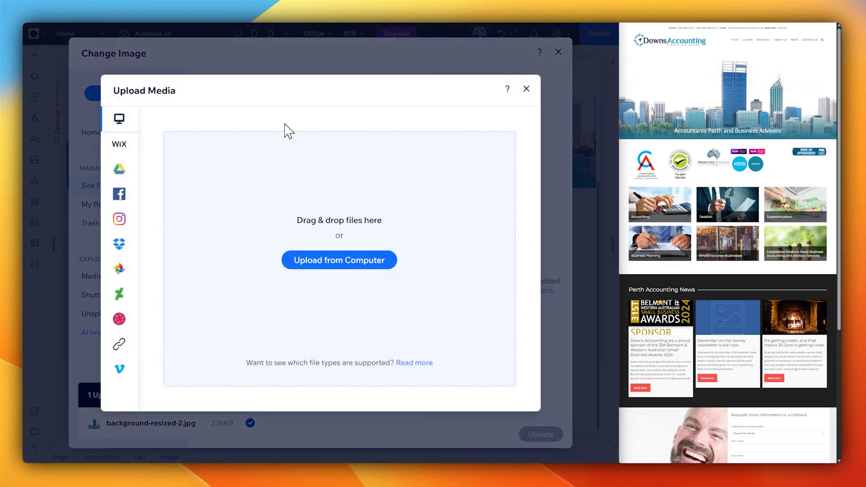
left_click(331, 260)
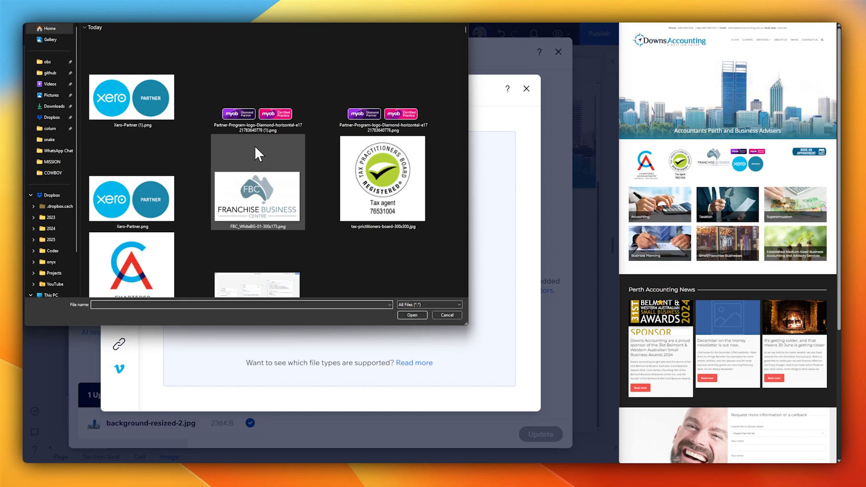
double_click(135, 261)
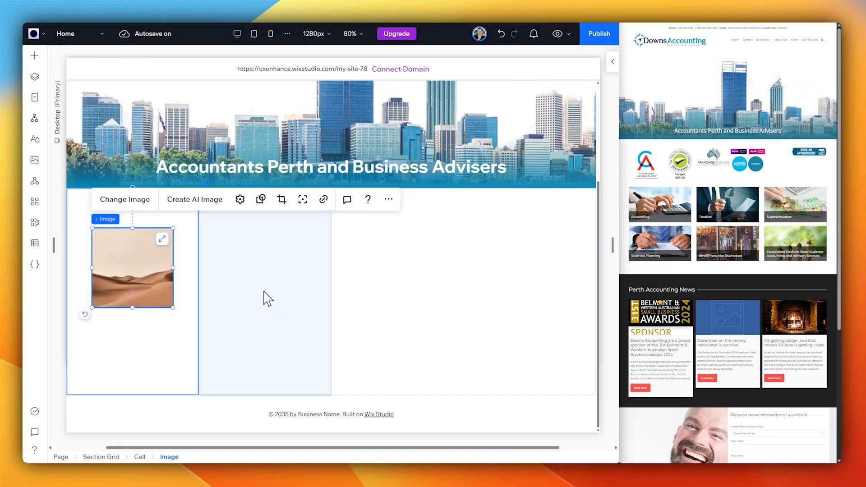
left_click(240, 199)
left_click(320, 241)
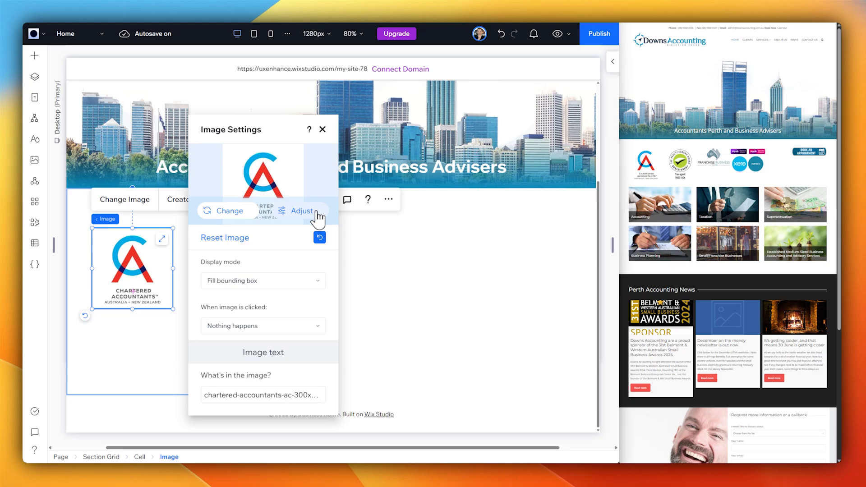
left_click(322, 130)
Step: Duplicate the Chartered Accountants logo into the other three columns of the section
left_click_drag(142, 262, 533, 237)
key("ctrl+d")
key("ctrl+d")
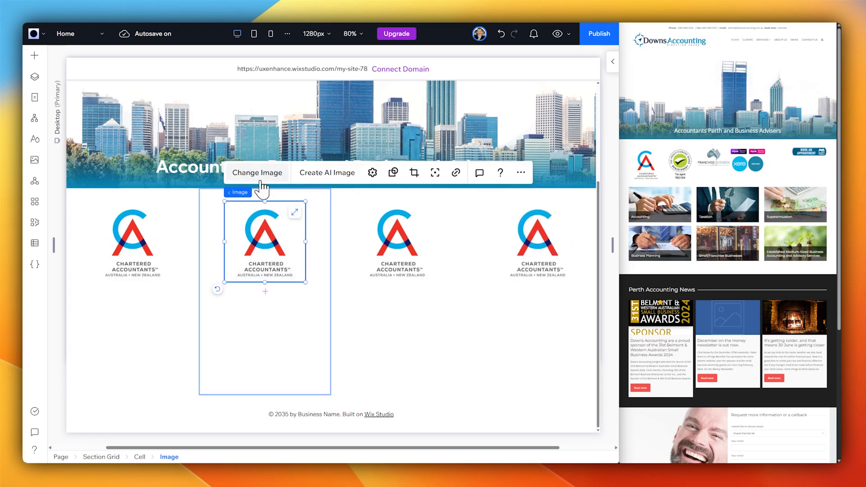
Step: Replace the second column's logo with the uploaded file tax-prictitioners-board-300x300.jpg
left_click(260, 183)
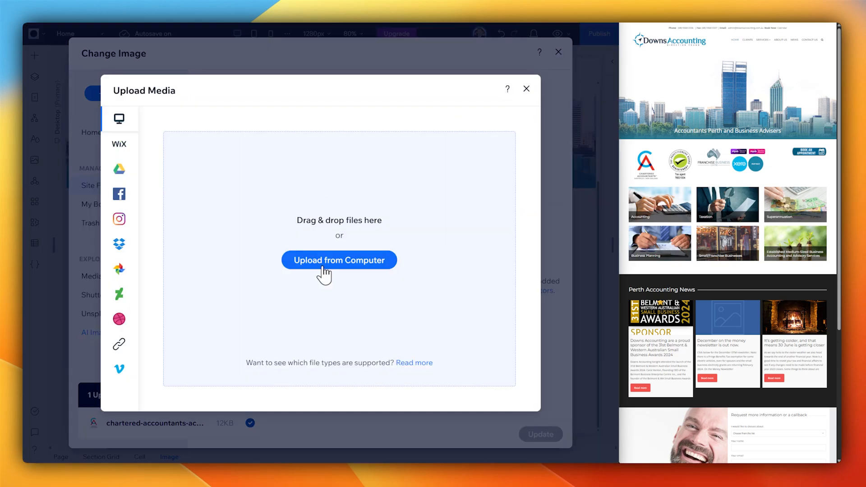
left_click(324, 274)
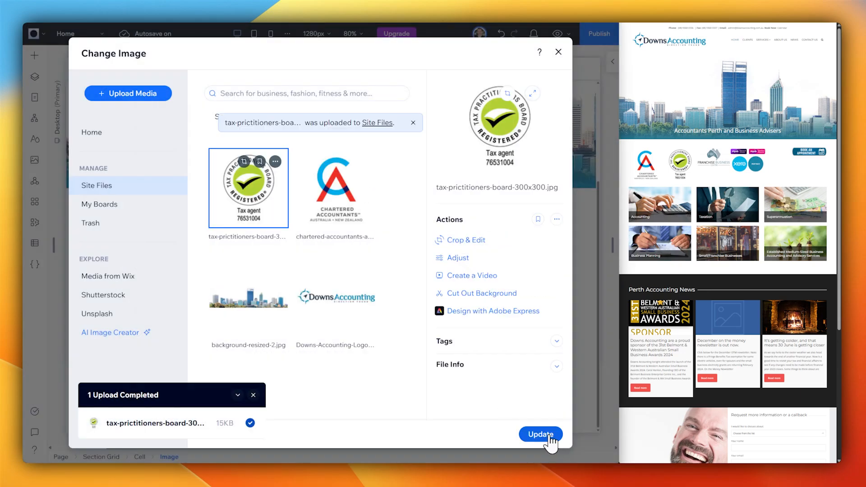
left_click(547, 437)
Step: Replace the third column's logo with the uploaded Franchise Business Centre logo and fit its frame to the whole image
left_click(162, 172)
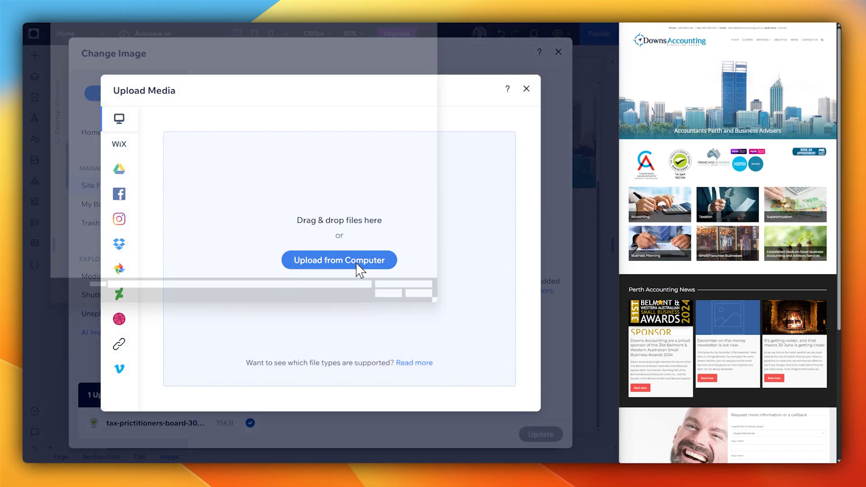
left_click(356, 269)
left_click(543, 437)
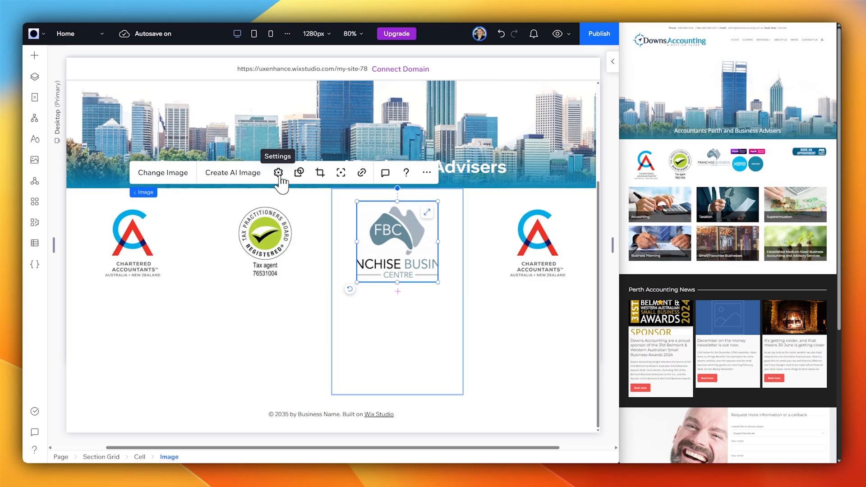
left_click(426, 212)
Step: Replace the fourth column's logo with Xero-Partner.png and add the MYOB partner logo above it, uncropped
left_click(537, 239)
left_click(301, 172)
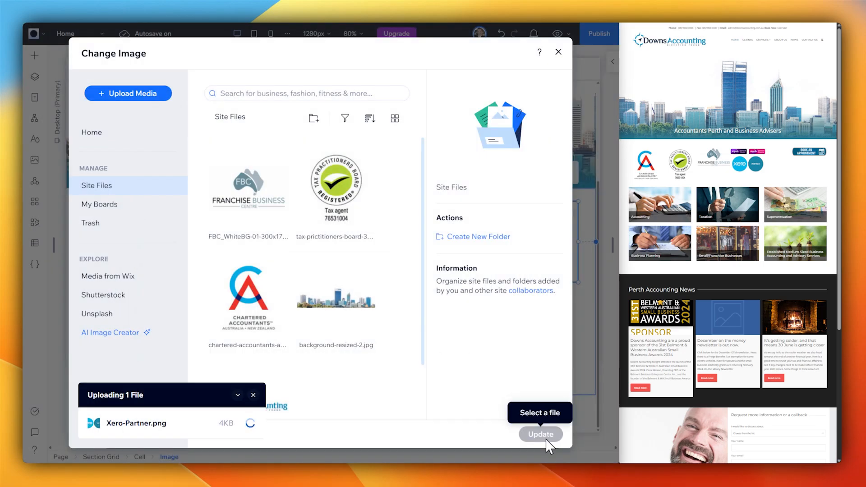
left_click(543, 437)
left_click(444, 172)
left_click(466, 129)
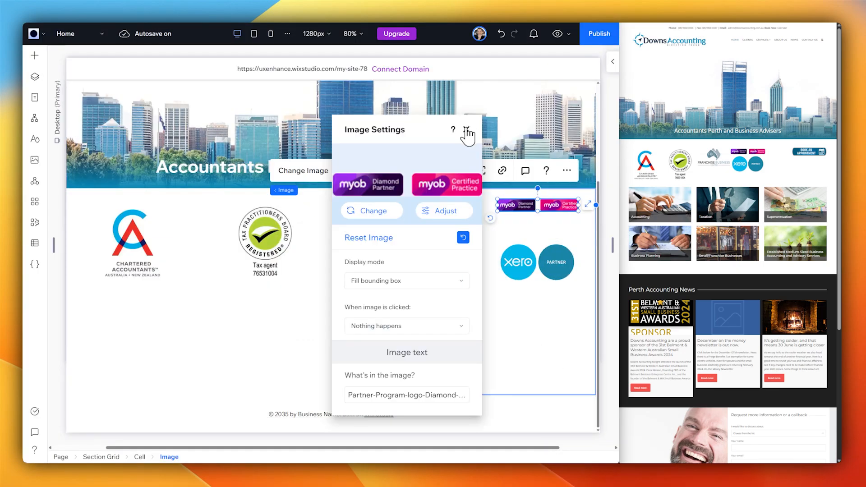
left_click(472, 126)
Step: Move the Xero partner logo up so it sits just below the MYOB logo in the fourth column
left_click(536, 264)
left_click_drag(536, 264, 527, 247)
left_click(412, 277)
Step: Shrink the tax practitioners and Chartered Accountants logos and centre them near the top of their columns
left_click(269, 267)
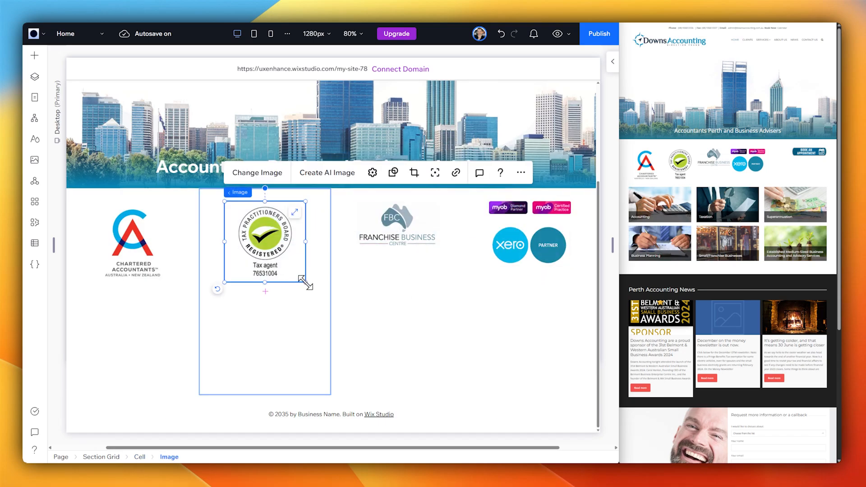
left_click_drag(305, 281, 280, 257)
left_click_drag(271, 229, 281, 221)
left_click(158, 277)
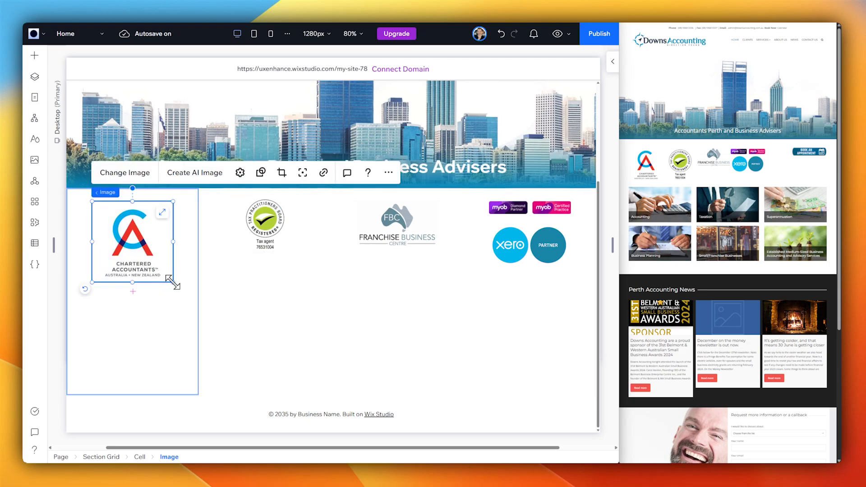
left_click_drag(172, 283, 151, 234)
left_click(122, 282)
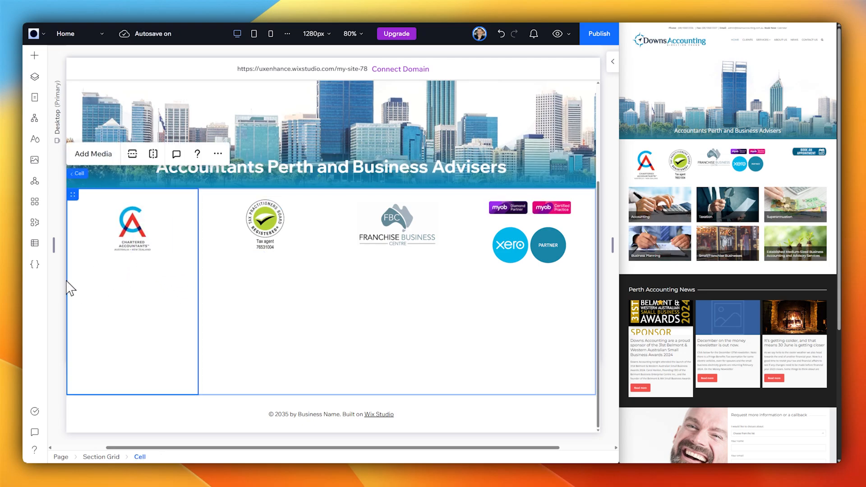
Step: Add two columns to the logo section's grid, making six equal columns
left_click_drag(72, 196, 92, 214)
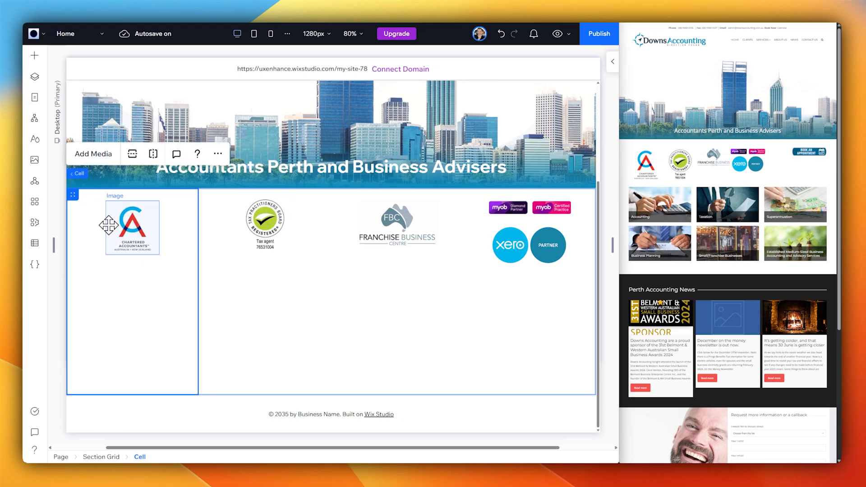
left_click(100, 174)
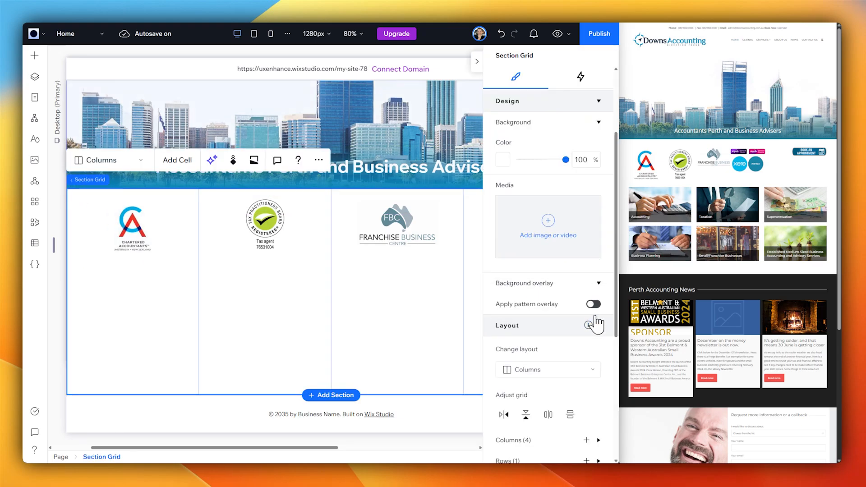
scroll(598, 318, "down", 3)
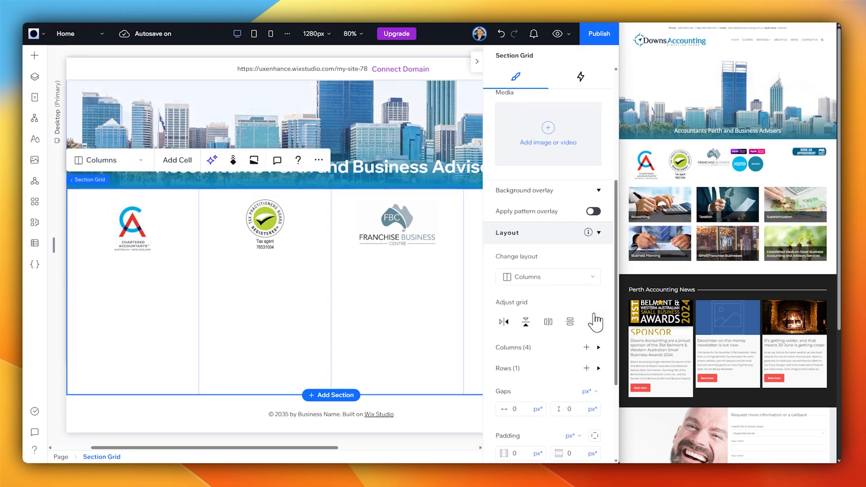
left_click(586, 348)
left_click(586, 347)
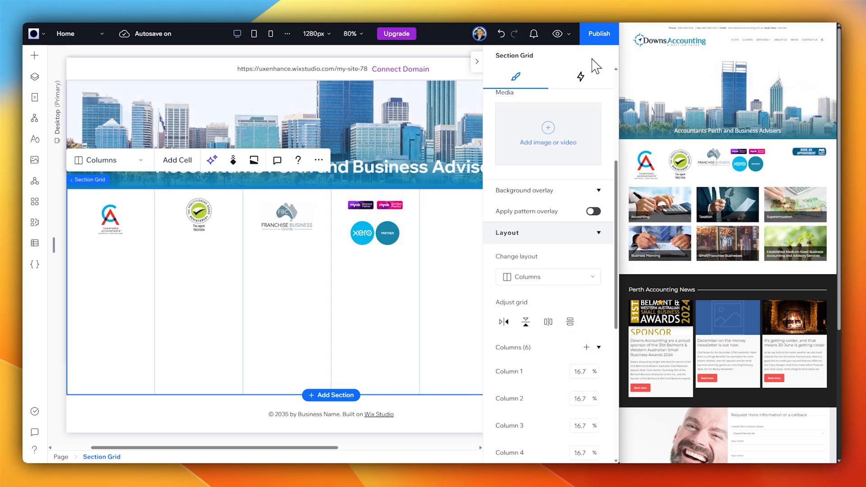
left_click(475, 65)
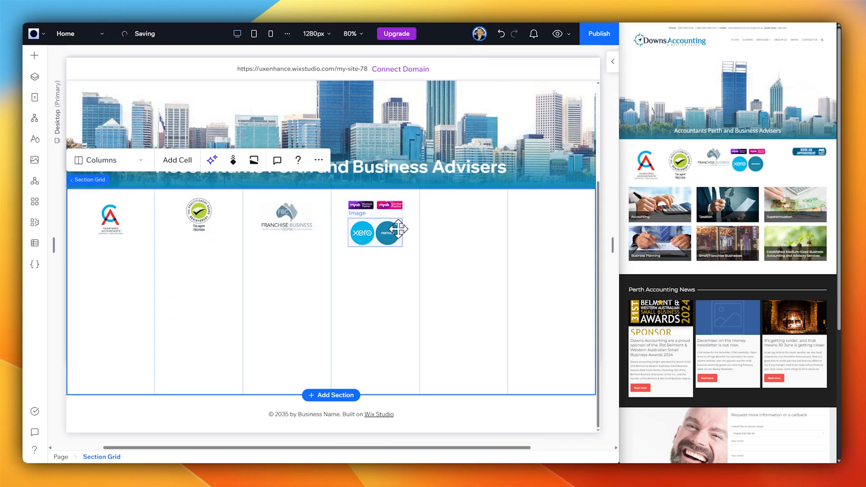
Step: Move the logos one column over so they occupy the middle four of the six columns
left_click(383, 232)
left_click_drag(383, 233, 469, 231)
left_click_drag(287, 215, 385, 219)
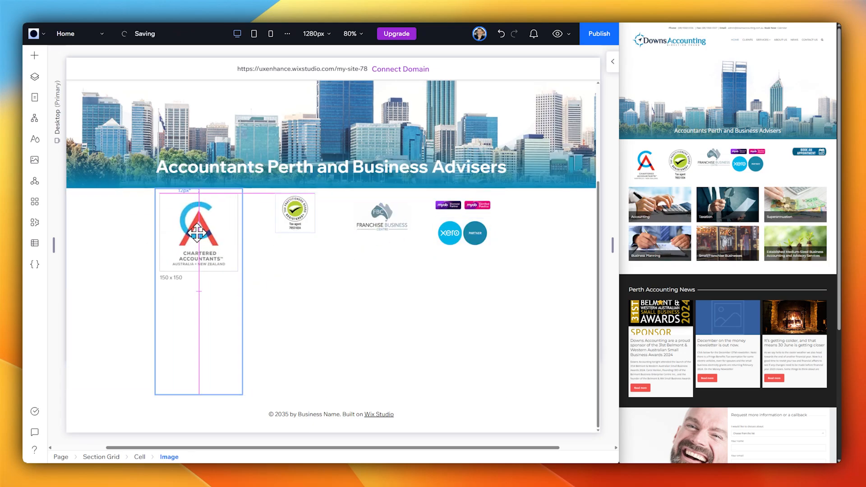
Step: Enlarge the logos to nearly fill the width of their cells and align them in a row below the hero
left_click_drag(289, 229, 290, 228)
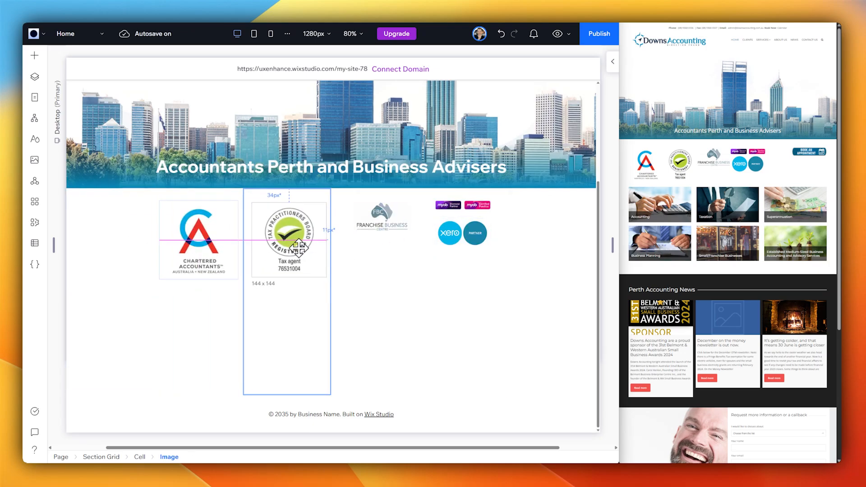
left_click_drag(375, 230, 381, 231)
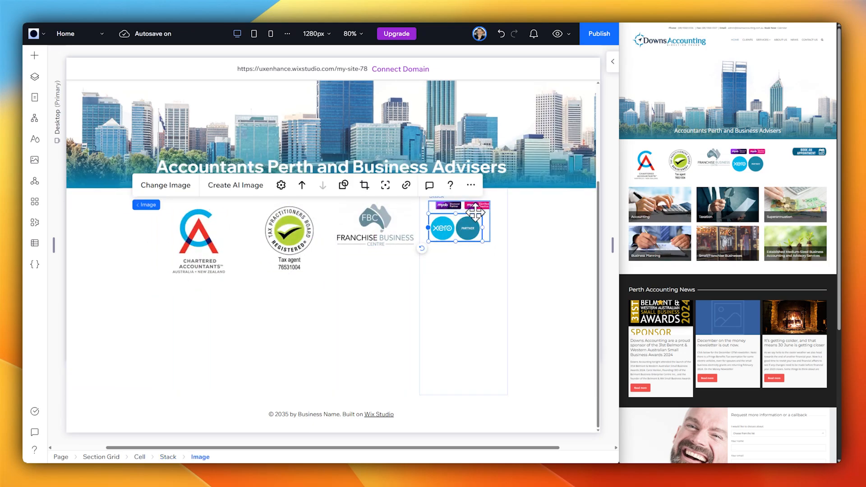
left_click(299, 300)
left_click_drag(287, 303, 285, 301)
left_click(383, 298)
left_click_drag(384, 300, 386, 300)
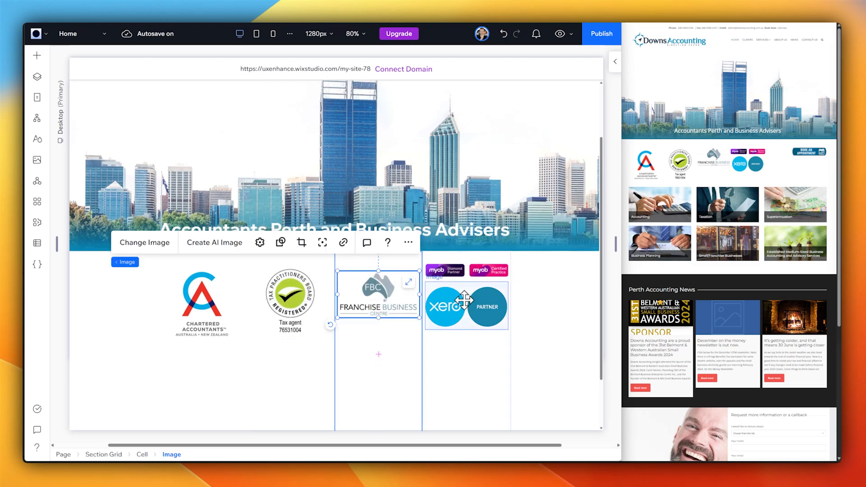
left_click(464, 300)
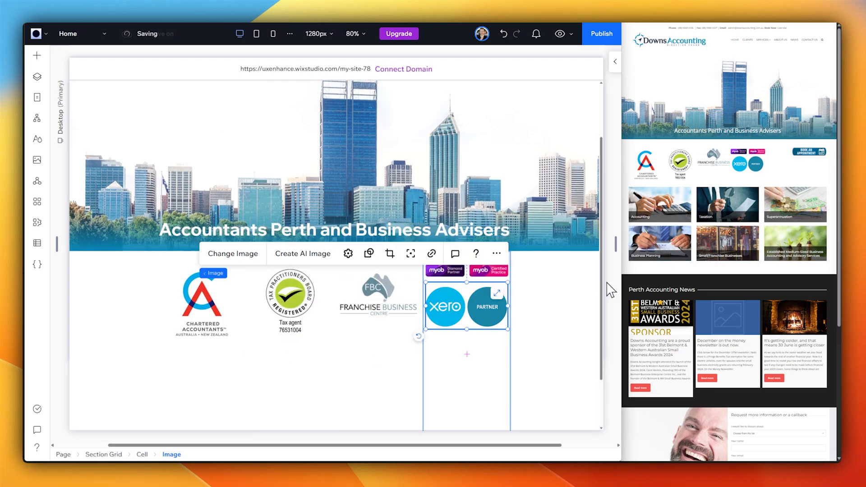
left_click(526, 399)
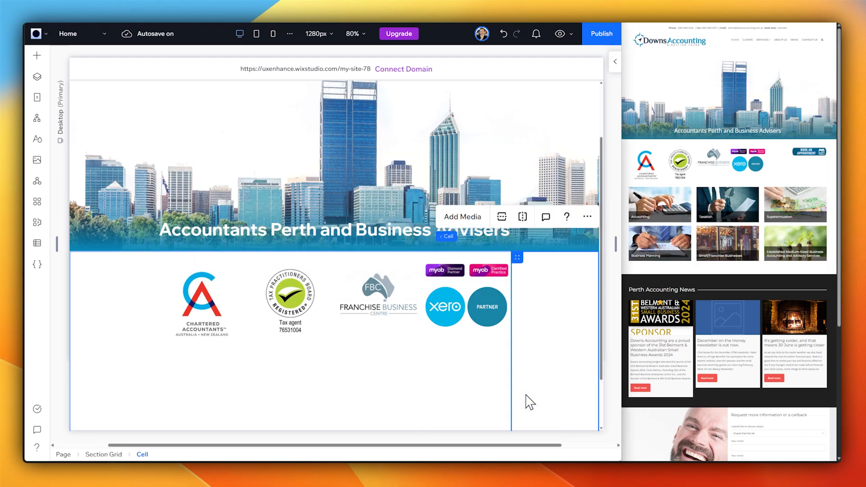
Step: Change the logo section's layout from Columns to Rows at the mobile breakpoint
left_click(256, 34)
left_click(273, 34)
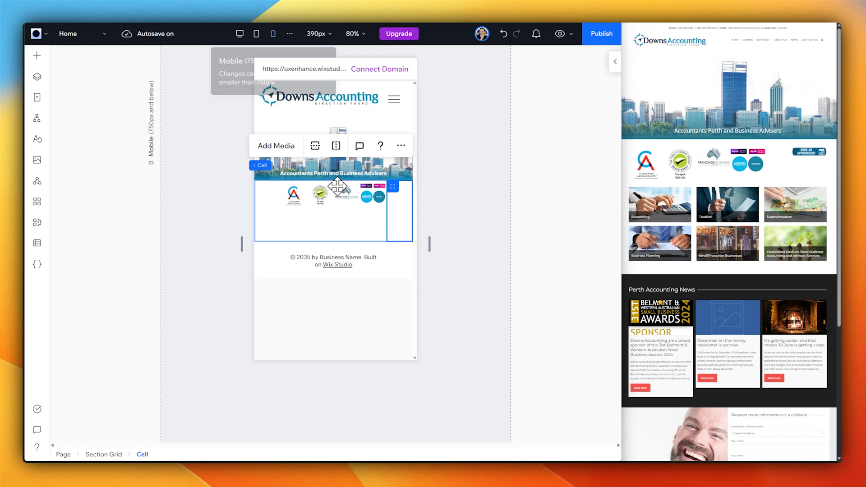
left_click(298, 236)
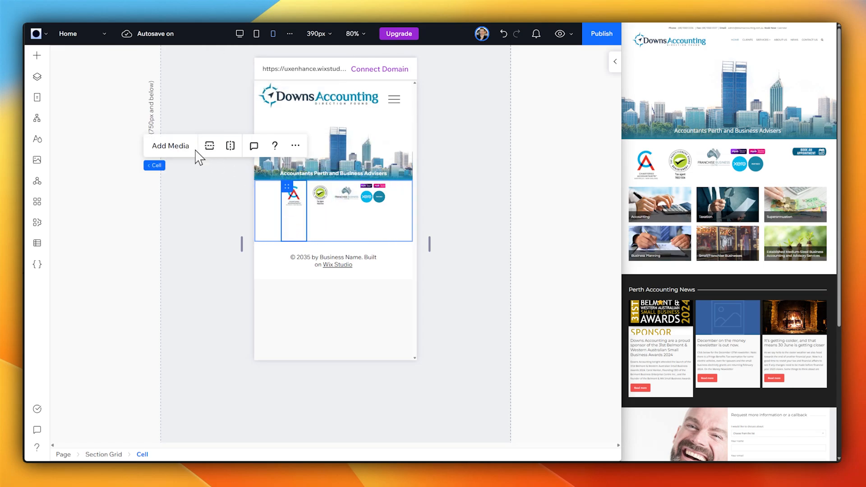
left_click(263, 225)
left_click(281, 166)
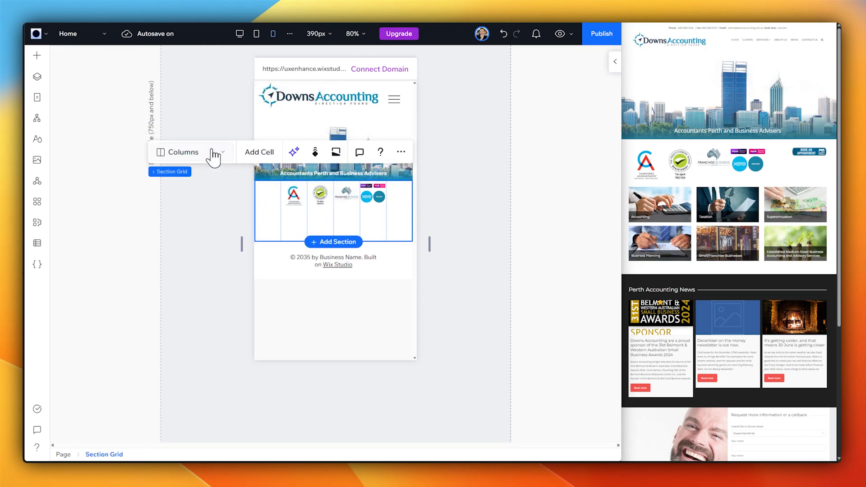
left_click(191, 155)
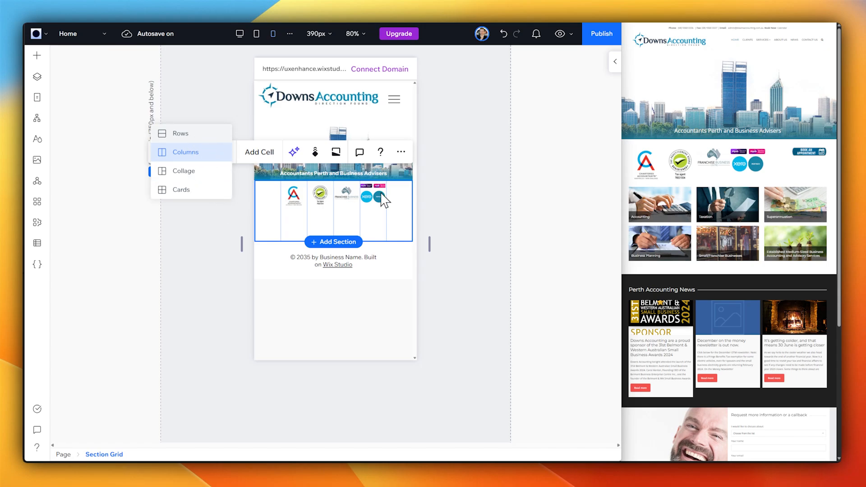
left_click(355, 233)
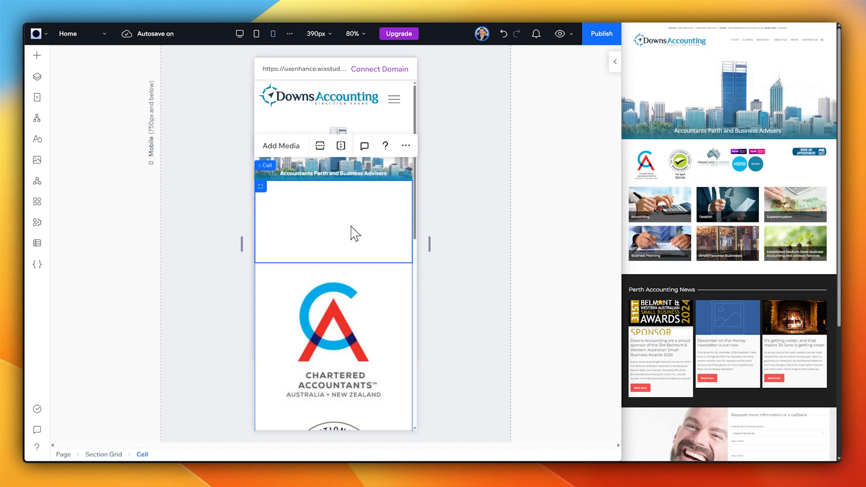
Step: Hide the empty first cell on mobile and shrink the Chartered Accountants logo to about 99 × 99 px
right_click(327, 220)
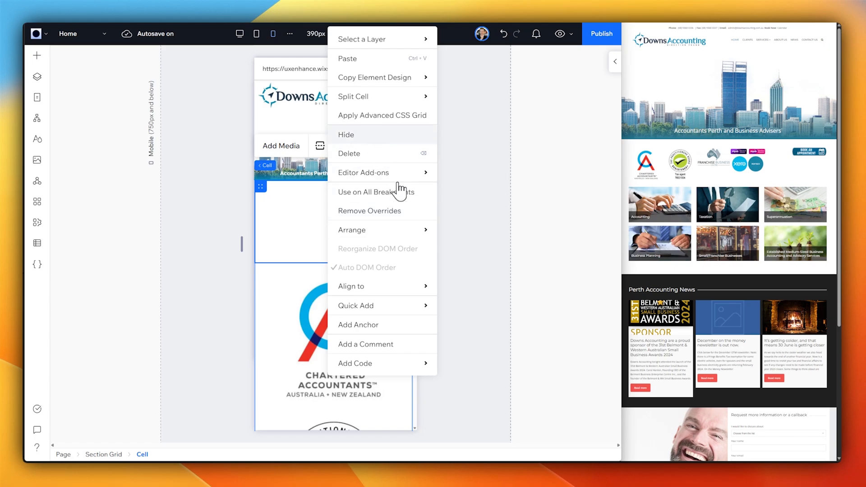
left_click(358, 251)
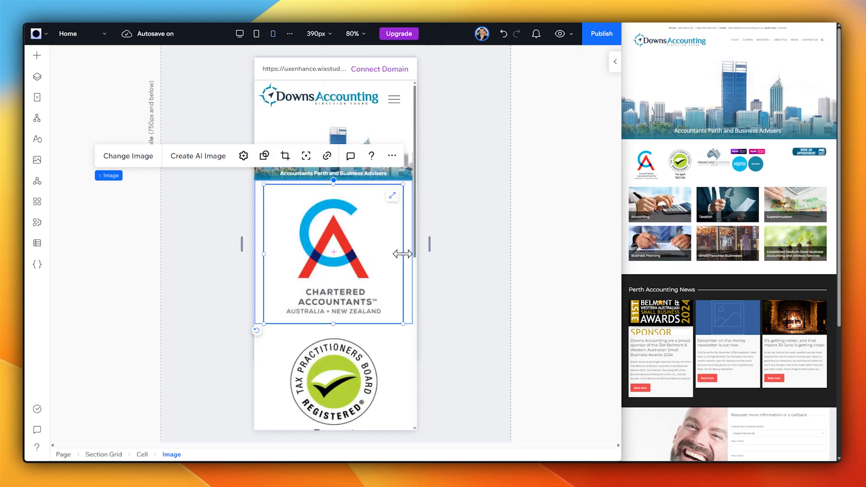
left_click_drag(403, 254, 341, 212)
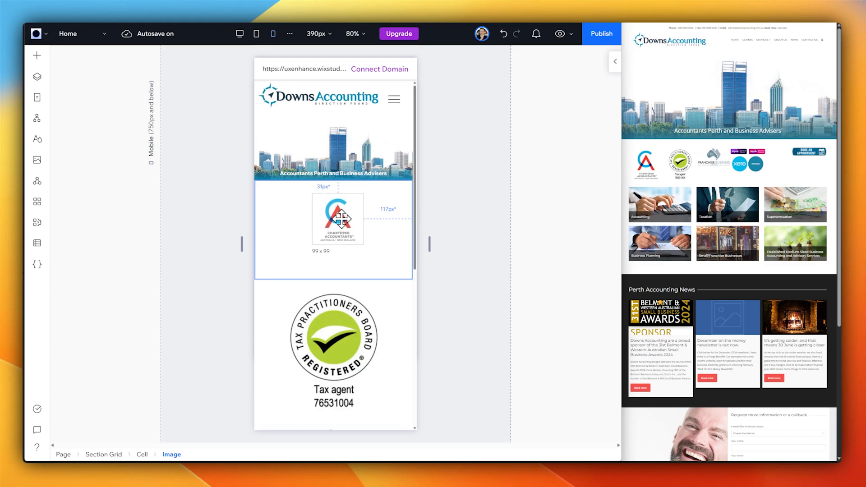
left_click_drag(341, 218, 341, 218)
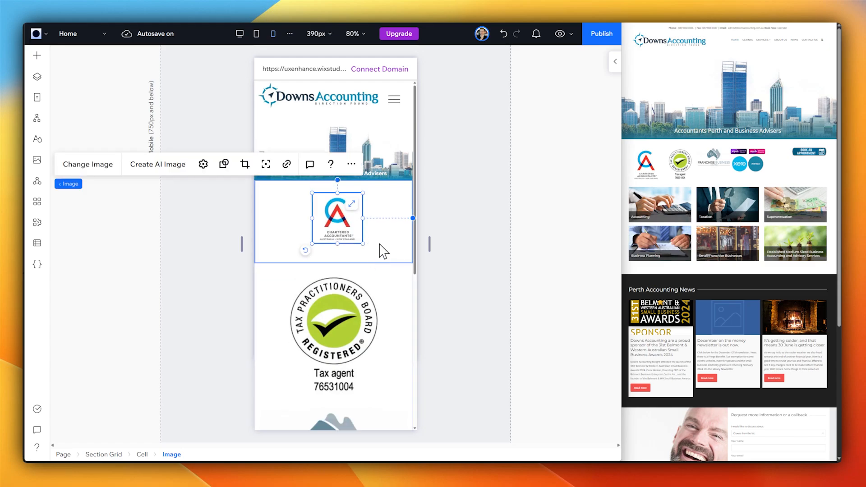
left_click(382, 251)
Step: Shrink the Tax Practitioners Board logo to about 100 × 100 px and centre it horizontally in its mobile cell
left_click(374, 318)
left_click_drag(399, 332, 340, 301)
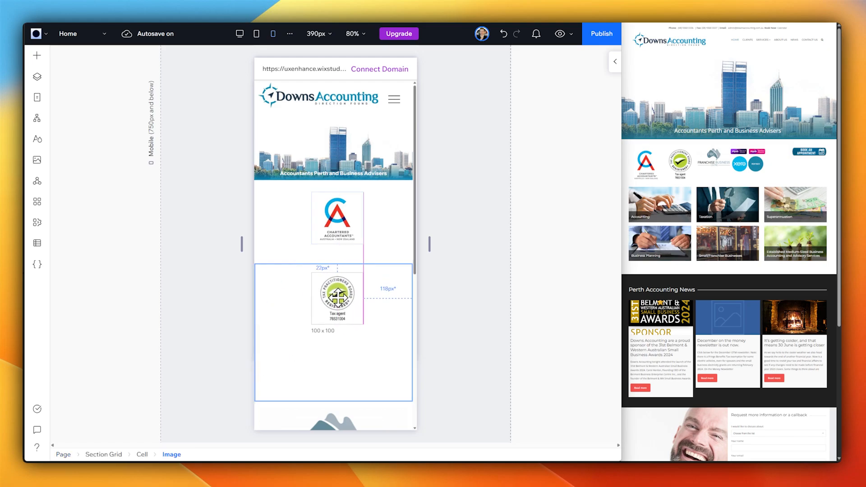
left_click(337, 219)
left_click(340, 297)
left_click(366, 395)
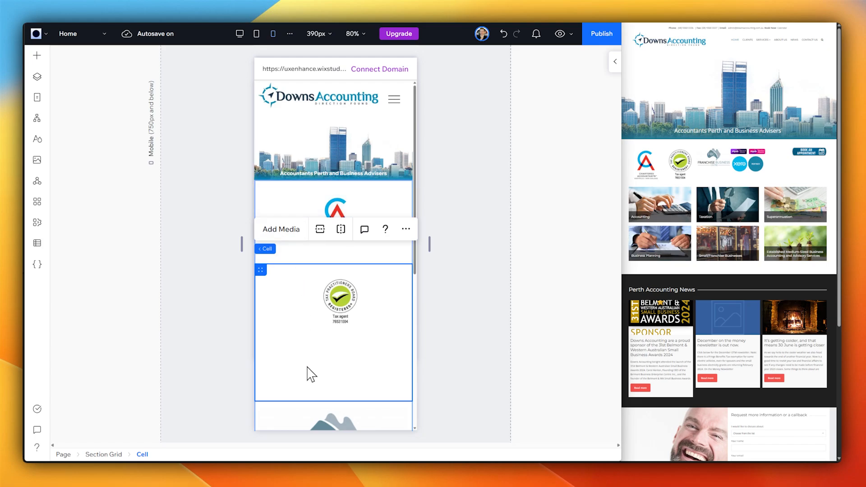
left_click(354, 313)
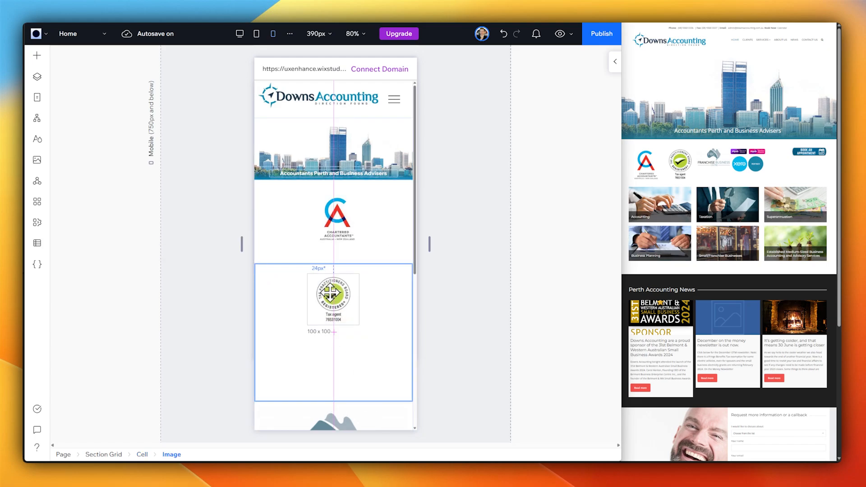
left_click(367, 311)
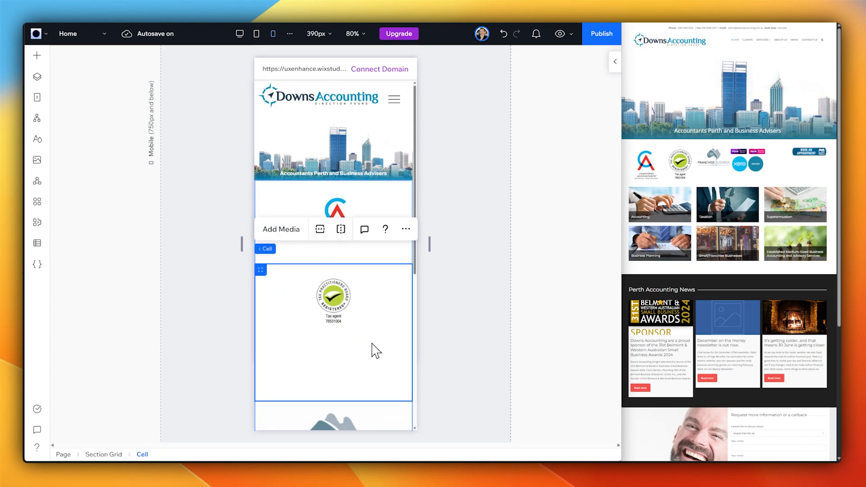
Step: Shrink the Franchise Business Centre logo and place it near the middle of its mobile cell
scroll(379, 356, "down", 5)
left_click(397, 311)
left_click_drag(401, 303, 345, 293)
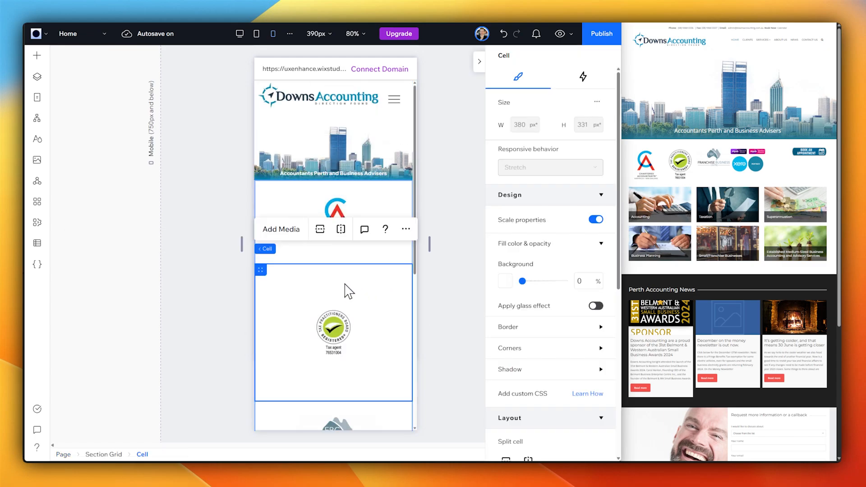
Step: Select the logo section's grid and shorten its empty last row to about 173 px
left_click(275, 248)
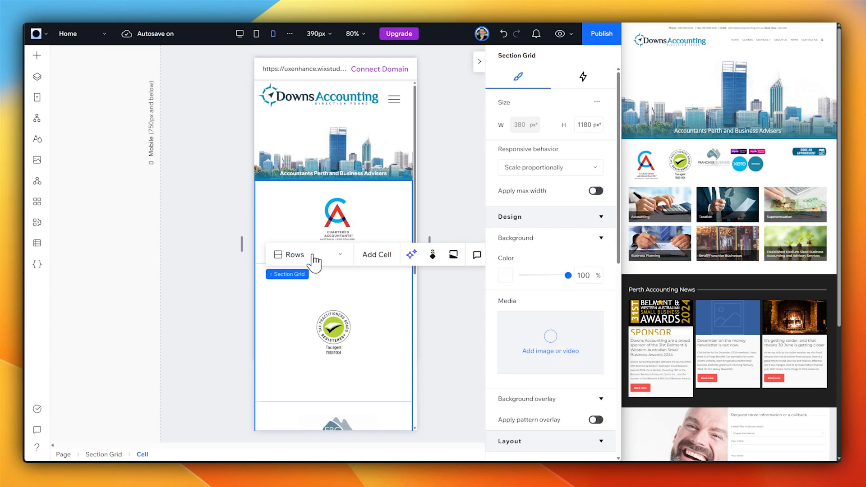
scroll(585, 268, "down", 5)
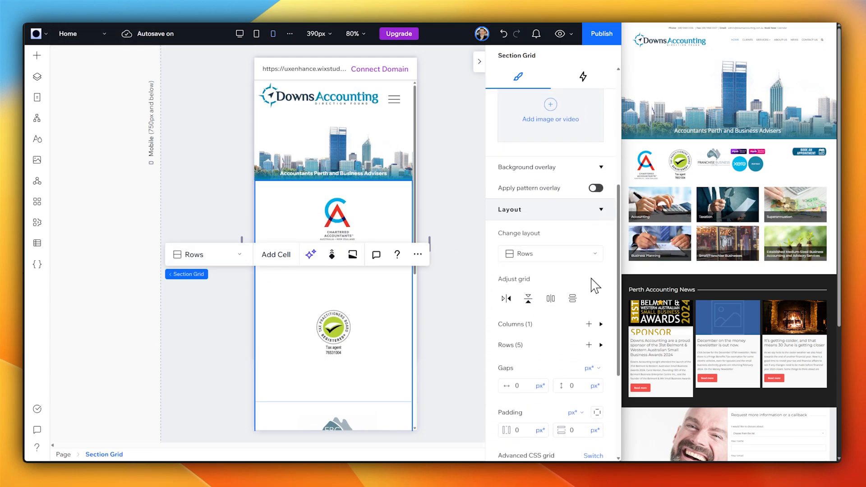
scroll(595, 285, "down", 3)
scroll(604, 315, "down", 3)
scroll(379, 340, "down", 7)
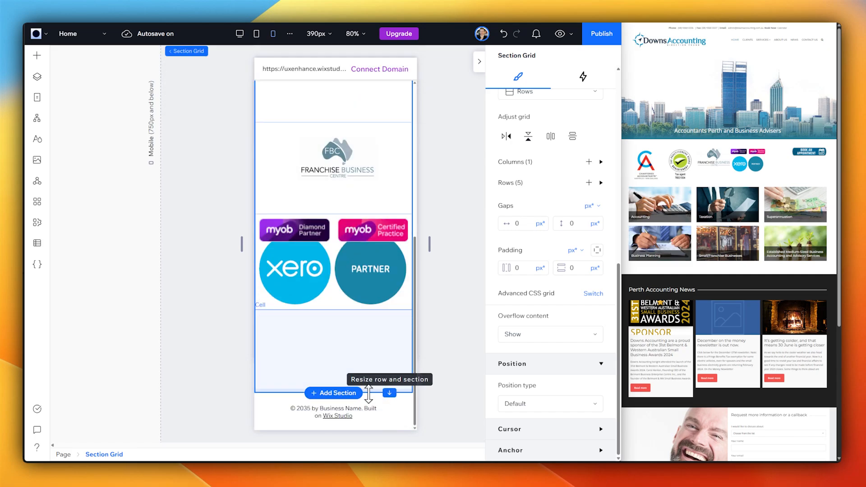
left_click_drag(391, 392, 386, 328)
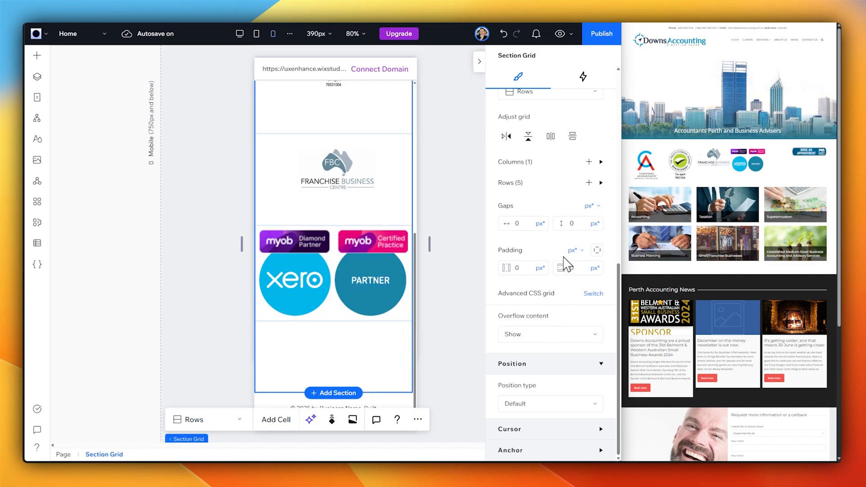
Step: Set the heights of the logo grid's Row 2 and Row 3 to 150 px at the mobile breakpoint
left_click(509, 184)
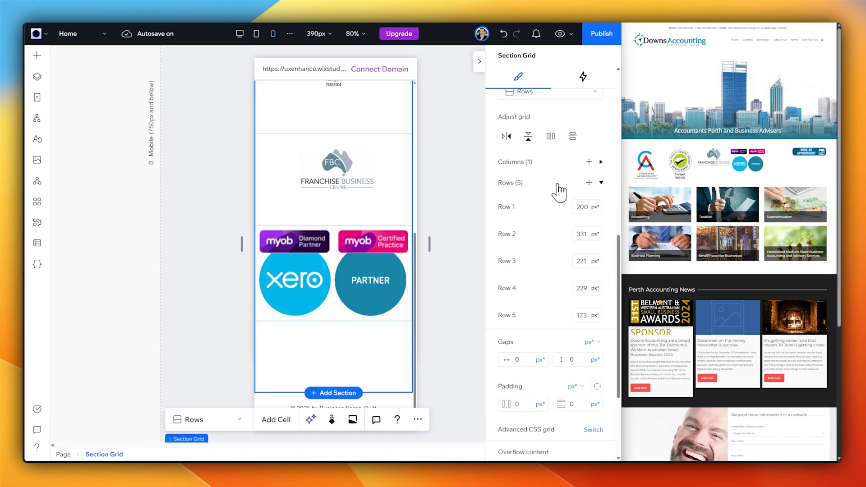
left_click(581, 207)
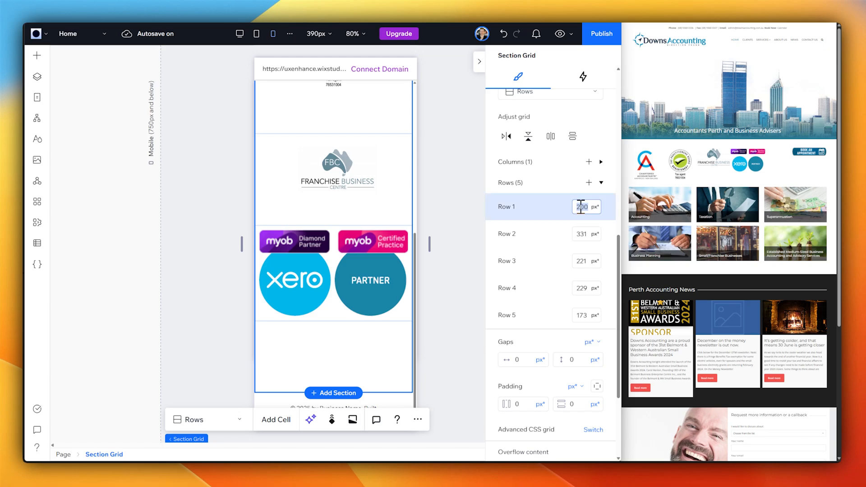
left_click(584, 235)
key("Return")
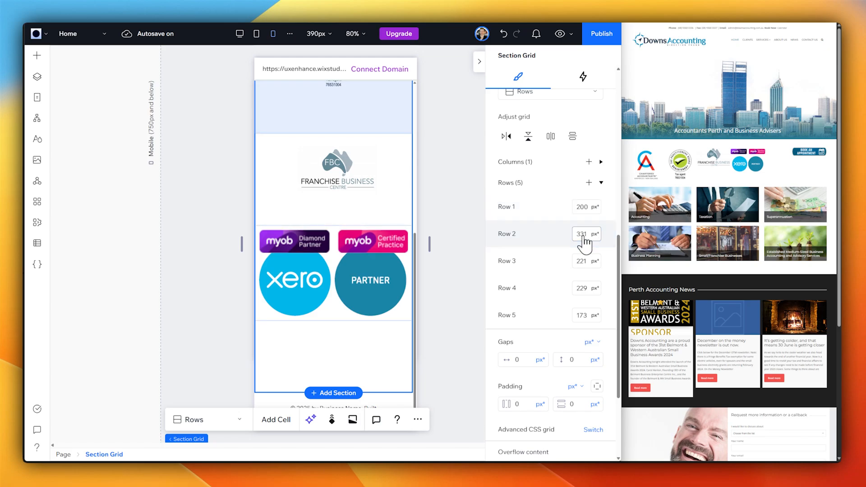
left_click(583, 234)
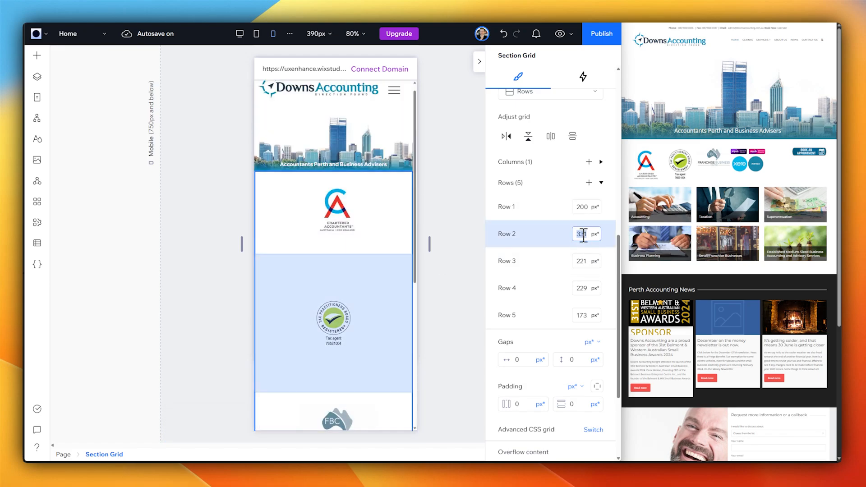
key("Return")
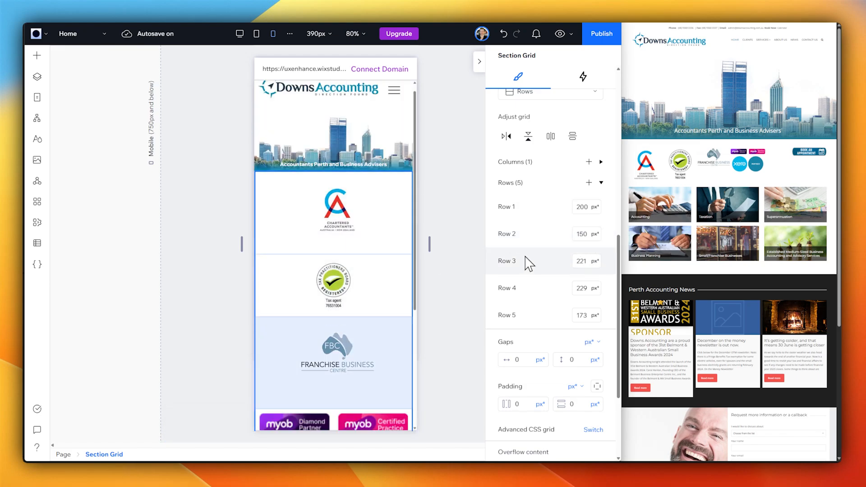
left_click(583, 262)
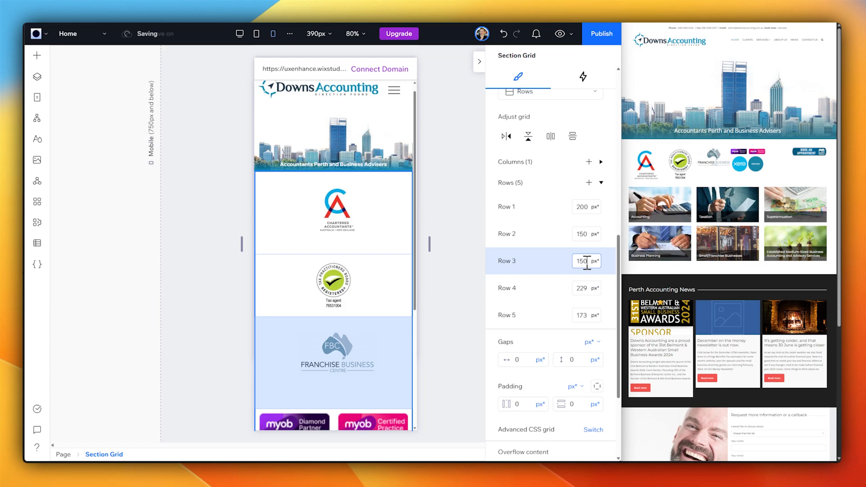
type("150")
key("Return")
Step: Set the logo grid's Row 1 height to 153 px and its Row 4 height to 150 px
left_click(585, 207)
type("15")
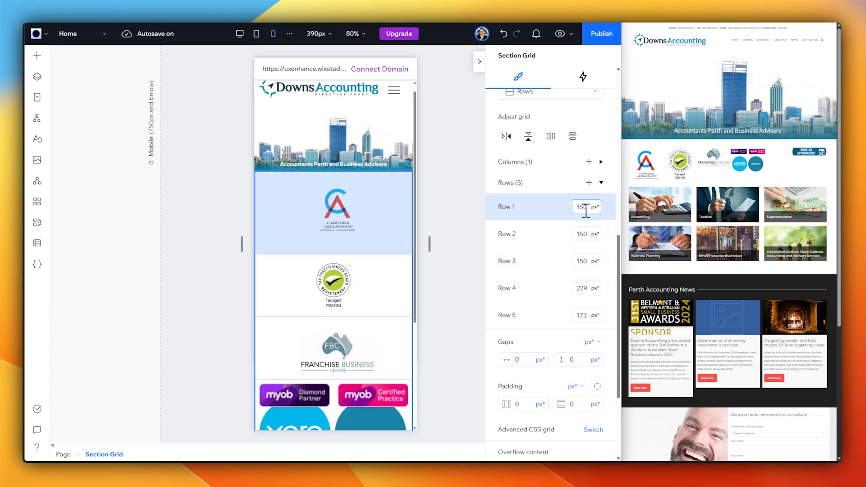
type("3")
key("Return")
left_click(581, 288)
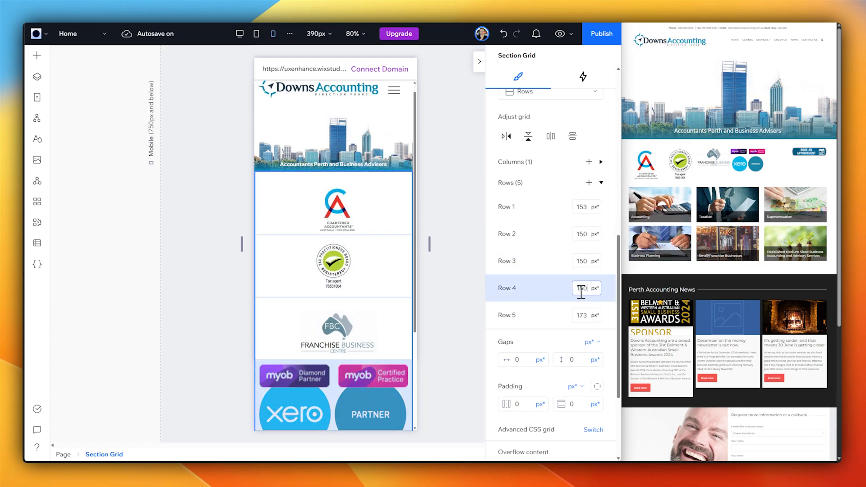
Step: Shrink the Xero partner image and the MYOB badges image and centre them in the fourth row
scroll(451, 280, "down", 3)
left_click(325, 336)
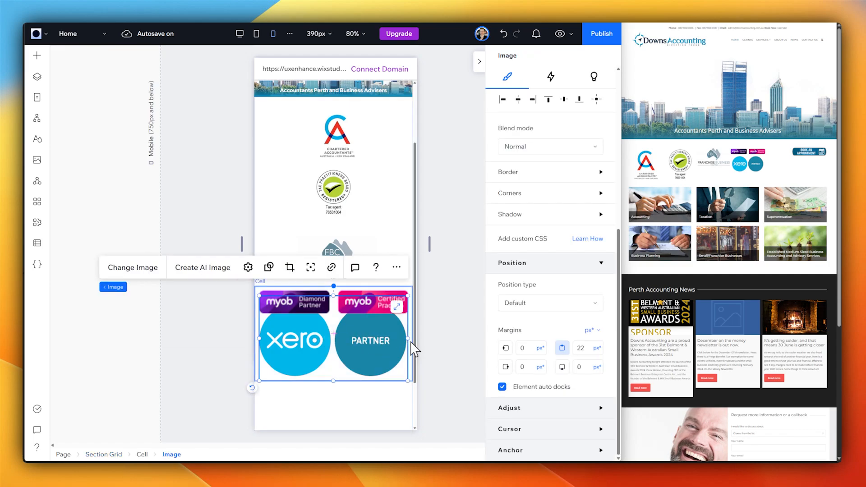
left_click_drag(407, 339, 339, 335)
mouse_move(363, 309)
left_mouse_down()
mouse_move(380, 301)
mouse_move(357, 303)
left_mouse_up()
left_click(391, 302)
left_click_drag(362, 302, 347, 302)
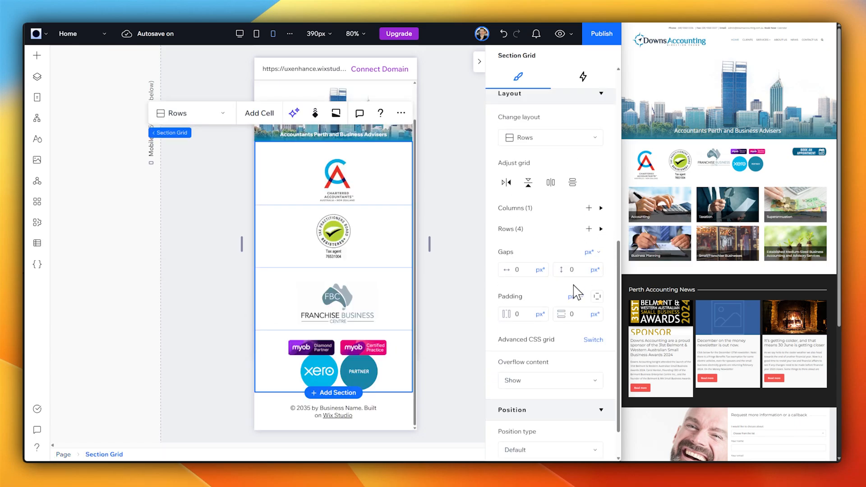
Step: Set the mobile logo grid's Row 4 height to 250 px
left_click(601, 229)
left_click(581, 334)
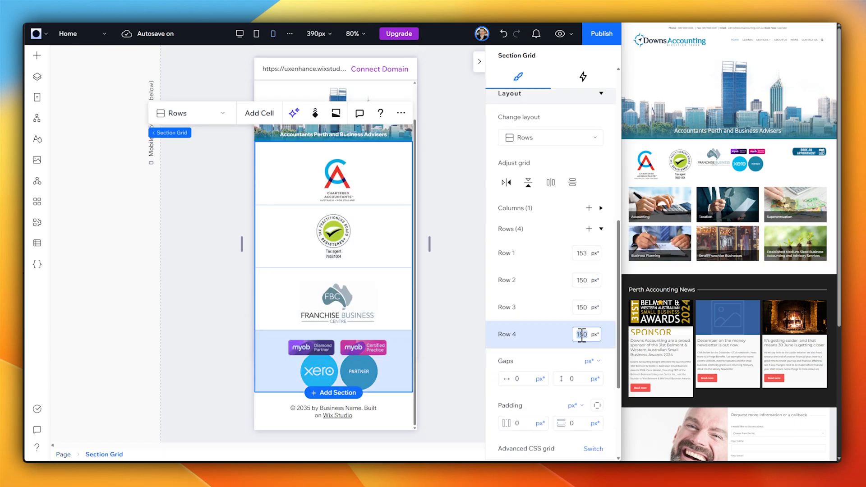
key("Return")
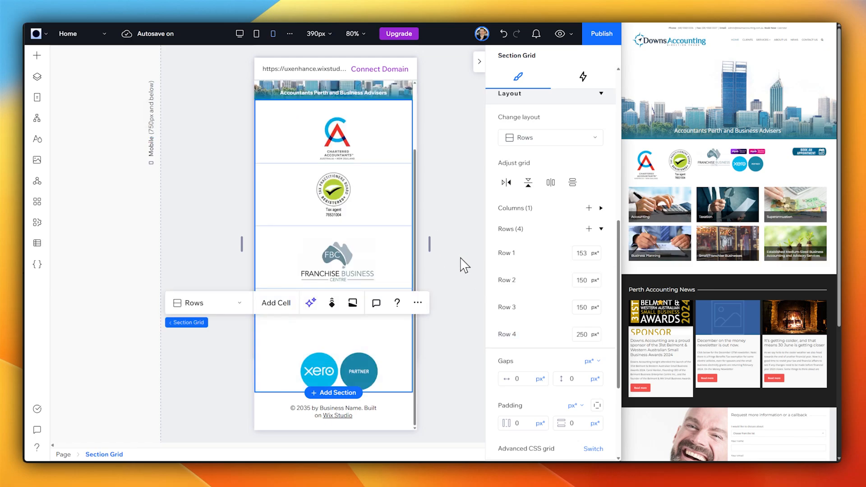
Step: Reposition the Xero and MYOB images in the fourth row, with the MYOB badges centred above the Xero image
left_click(337, 374)
left_click_drag(337, 374, 379, 359)
left_click(384, 304)
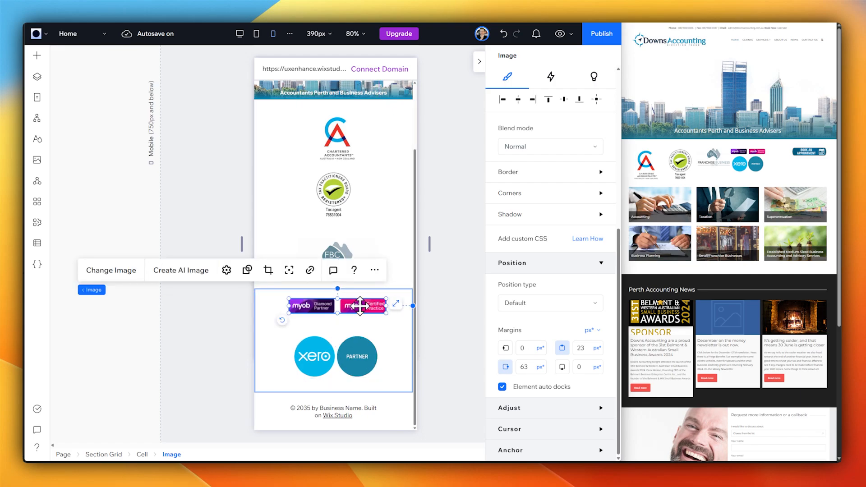
left_click_drag(359, 305, 358, 312)
Step: Switch to the desktop breakpoint and select the logo section's grid below the hero
left_click(240, 34)
left_click(479, 61)
scroll(435, 424, "down", 1)
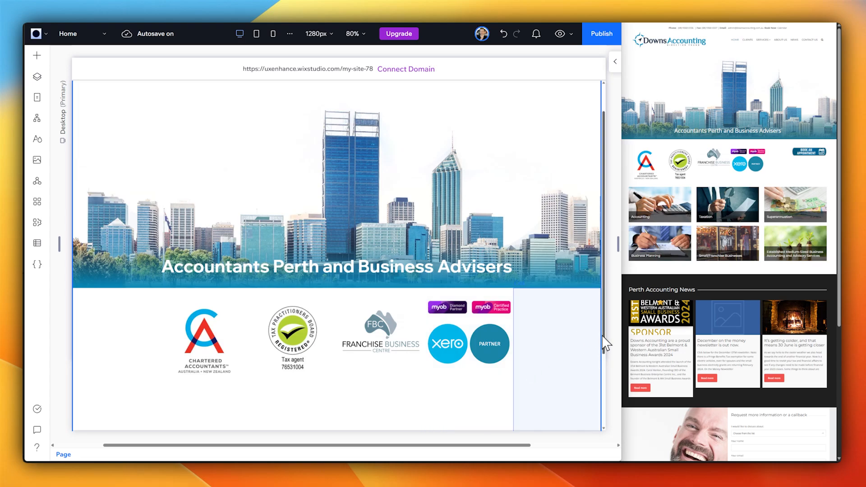
scroll(603, 344, "down", 3)
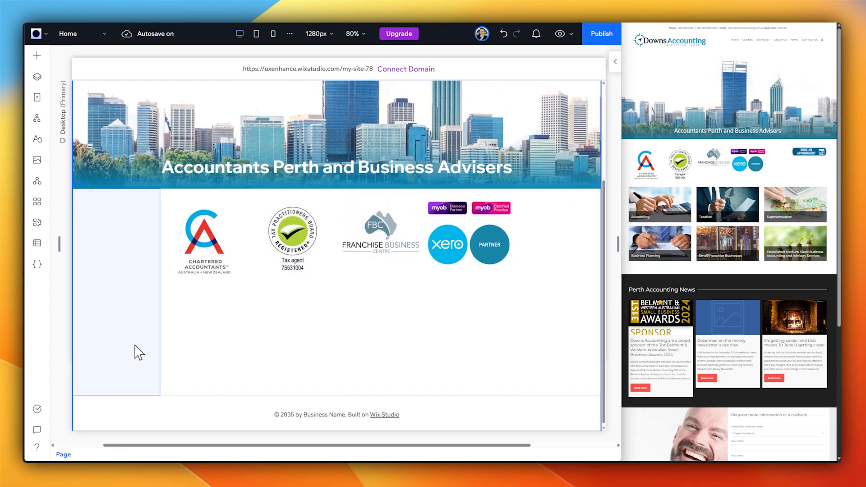
left_click(135, 351)
left_click(94, 175)
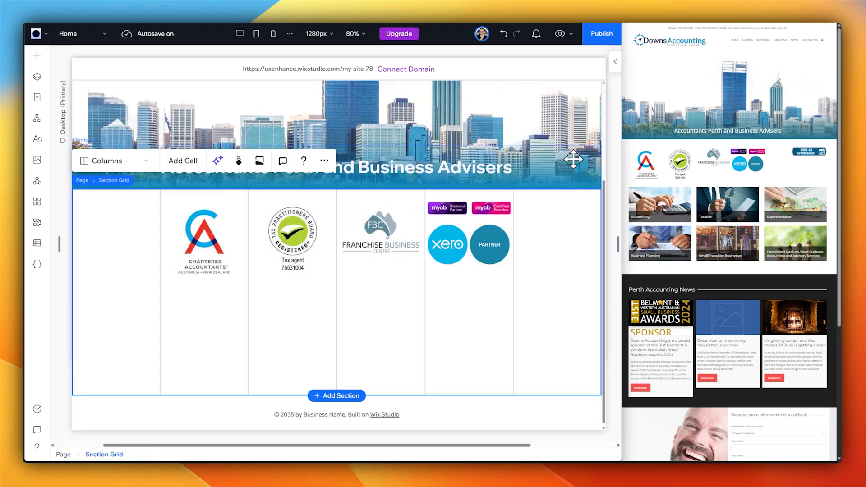
Step: Set the desktop logo grid's Row 1 height to 250 px and switch to the tablet breakpoint
left_click(613, 63)
scroll(602, 286, "down", 6)
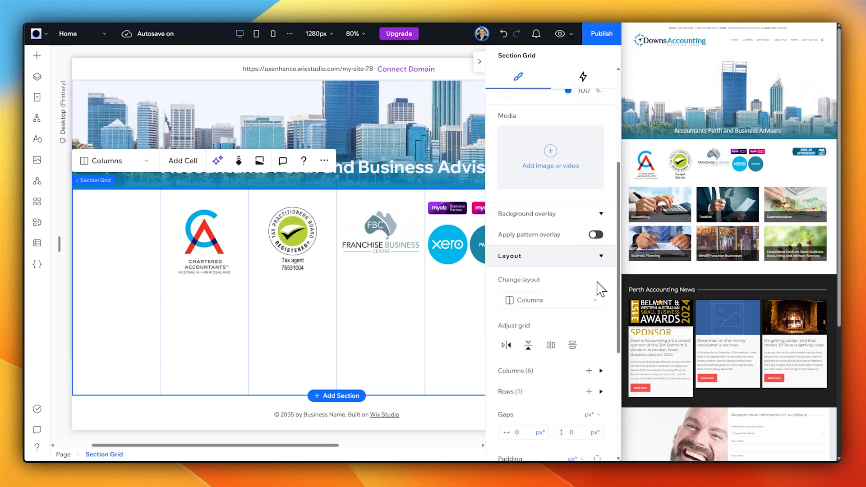
left_click(601, 232)
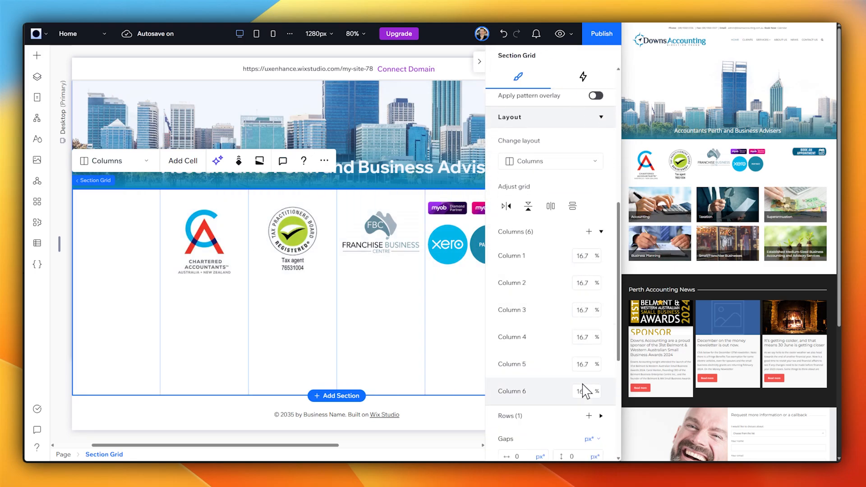
left_click(602, 232)
left_click(601, 253)
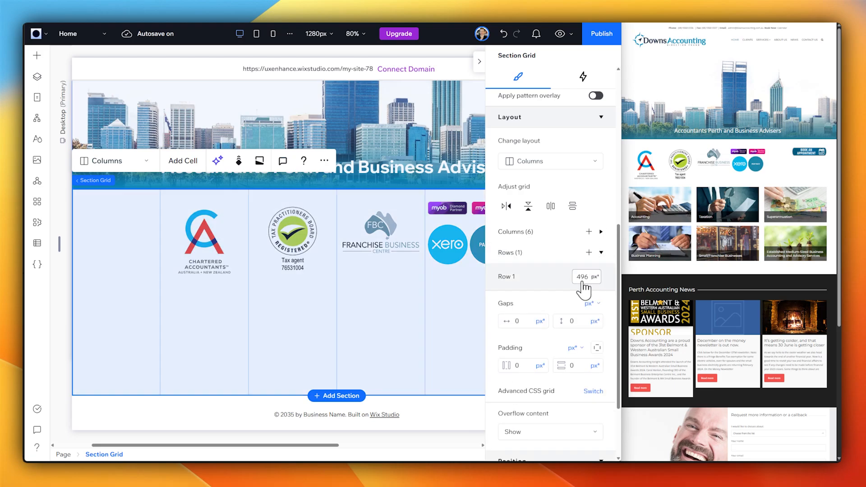
left_click(582, 277)
key("Return")
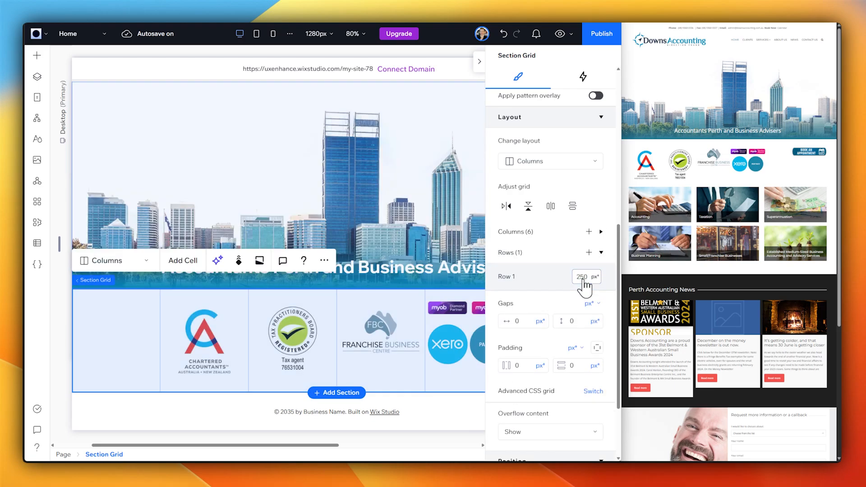
left_click(479, 61)
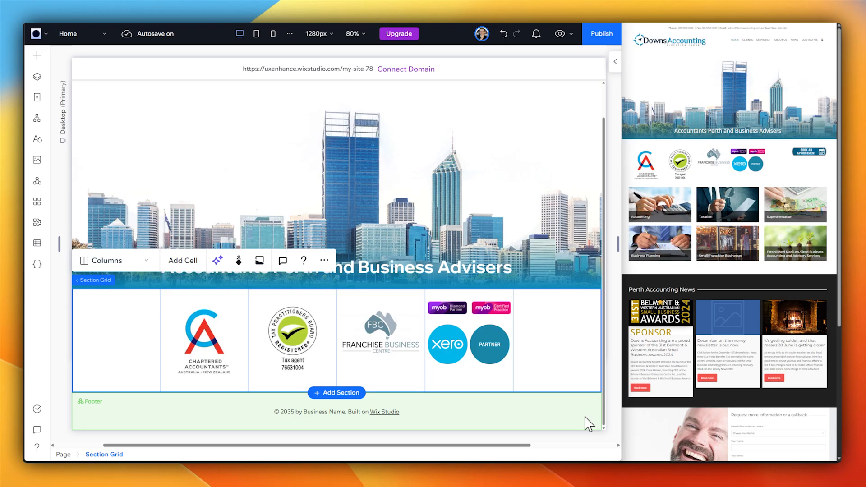
left_click(256, 33)
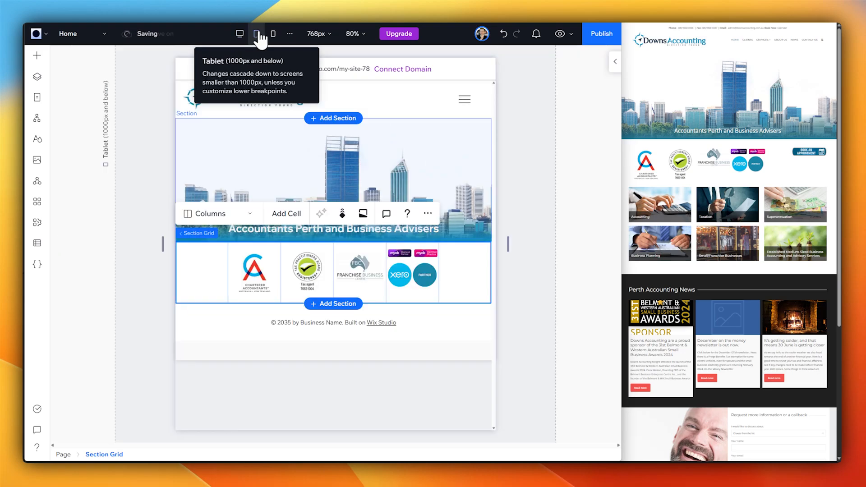
Step: Check the mobile layout, return to the desktop breakpoint and add a blank section below the logo section
left_click(273, 33)
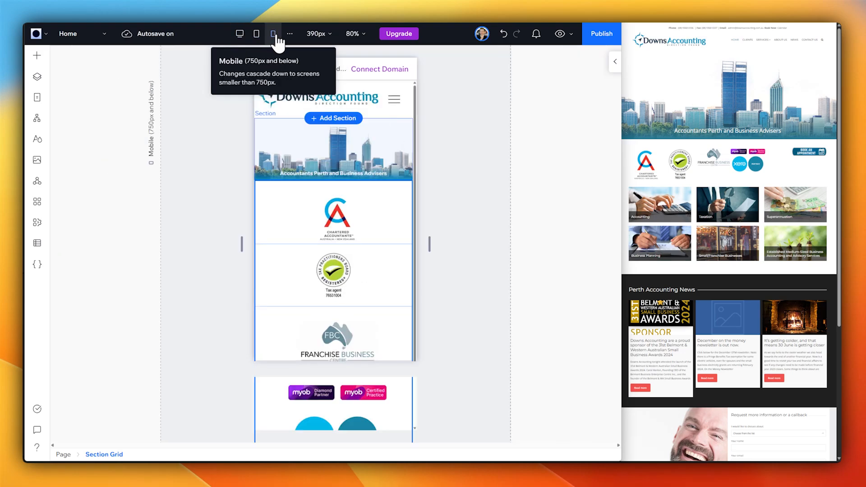
left_click(240, 34)
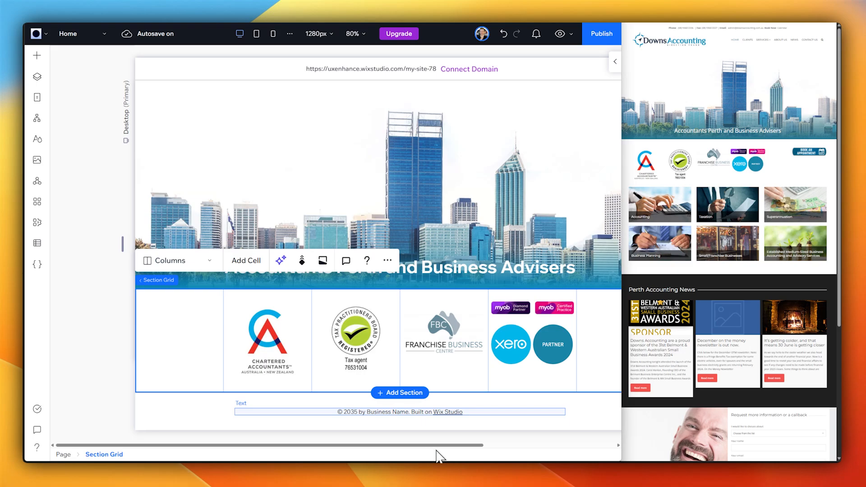
left_click_drag(438, 445, 489, 446)
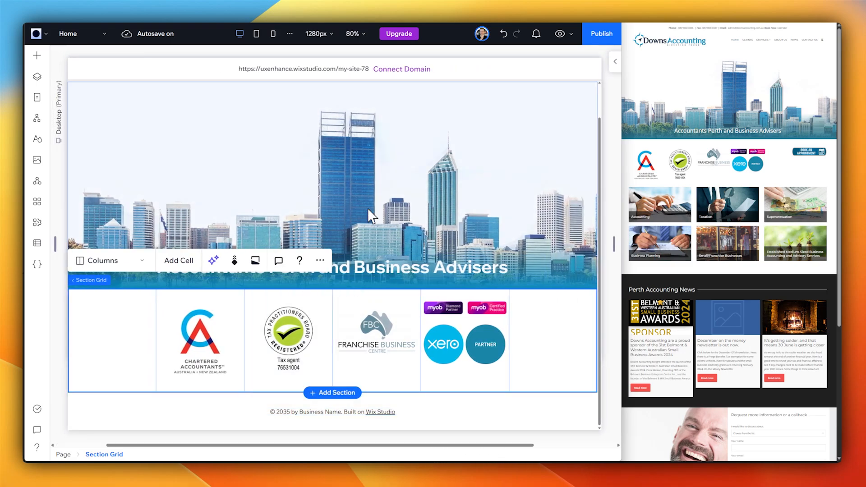
left_click(332, 393)
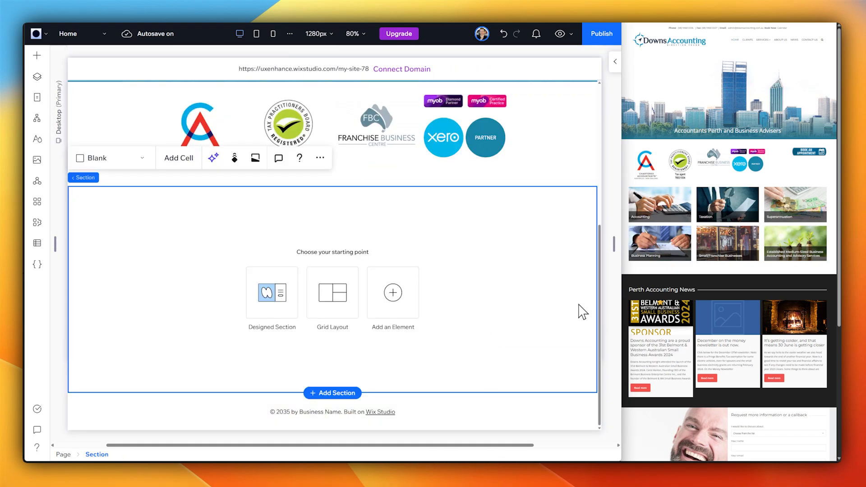
Step: Insert the blank four-cell repeater from the layout tools into the new section
left_click(270, 302)
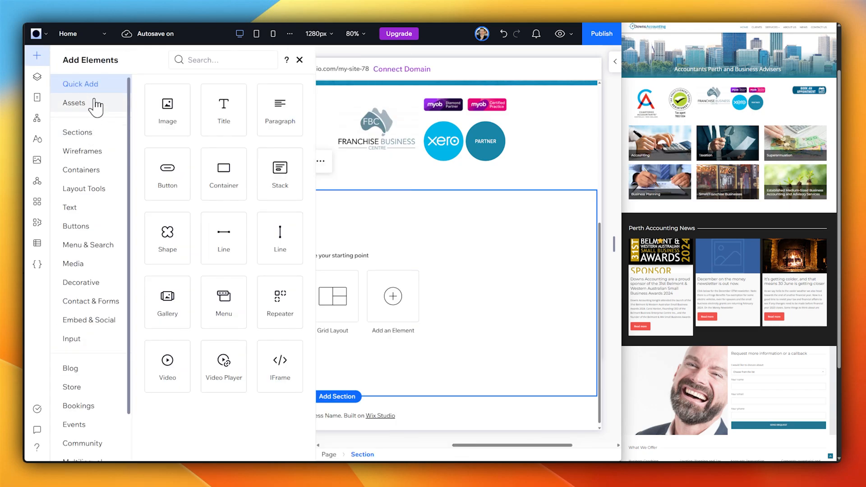
scroll(93, 153, "down", 2)
scroll(94, 160, "up", 2)
left_click(100, 137)
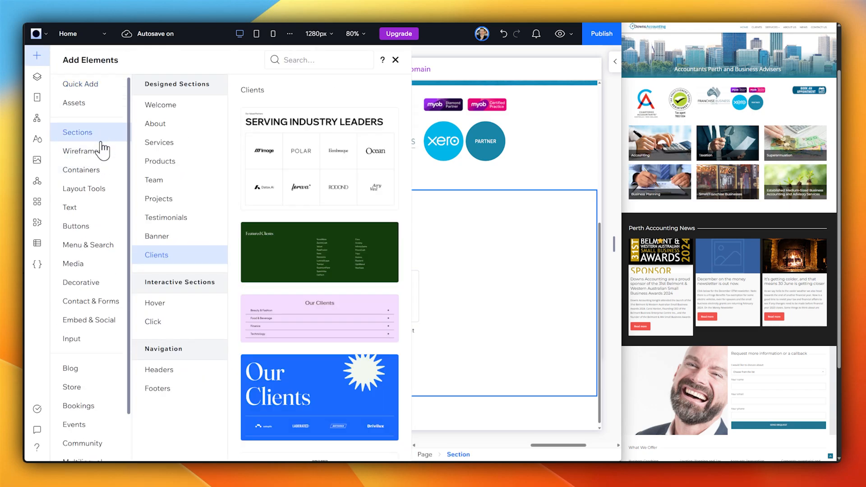
left_click(103, 156)
left_click(108, 175)
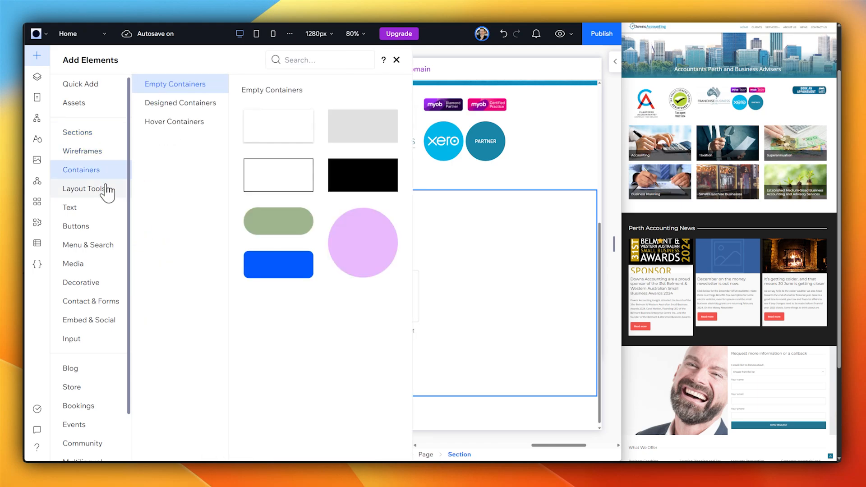
left_click(107, 189)
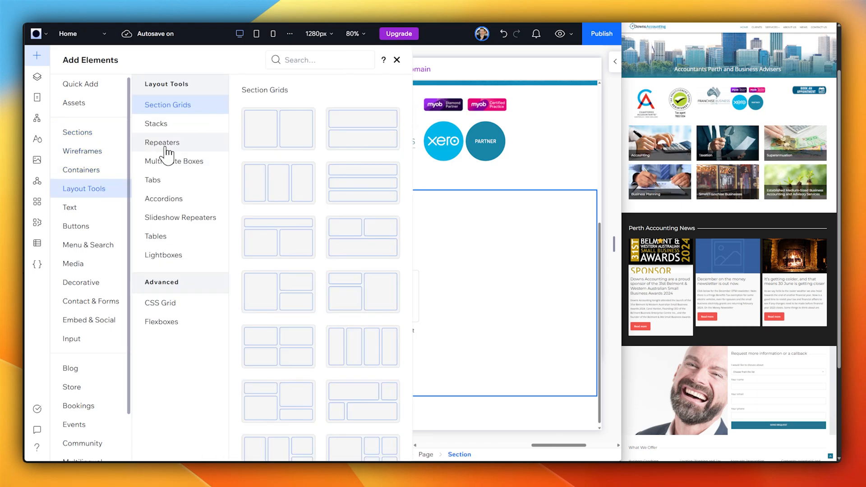
left_click(183, 145)
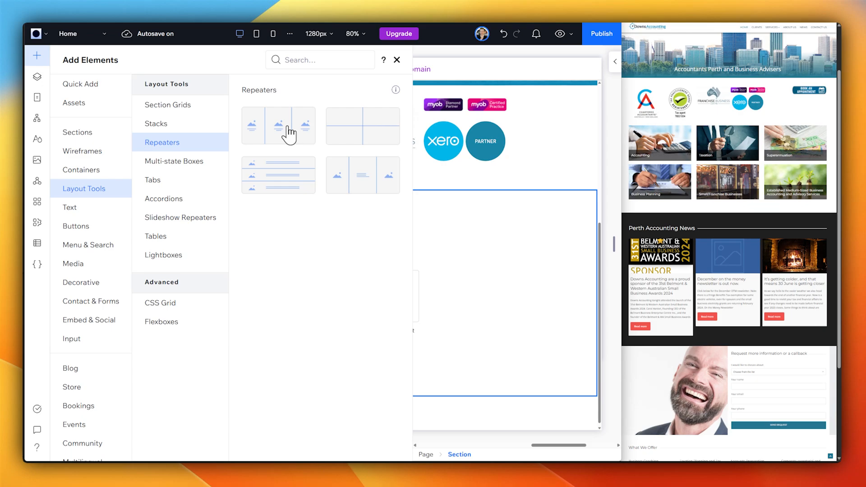
left_click(370, 133)
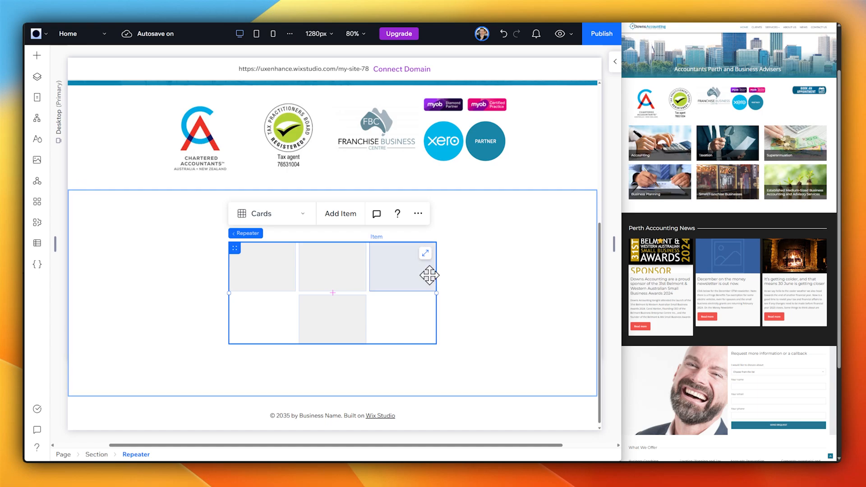
Step: Keep the repeater in the Cards layout and add two more items to make six
left_click(293, 225)
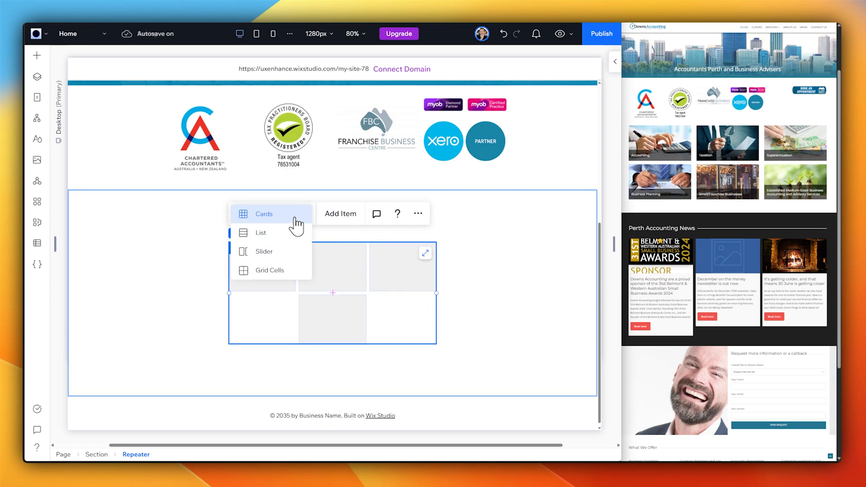
left_click(297, 220)
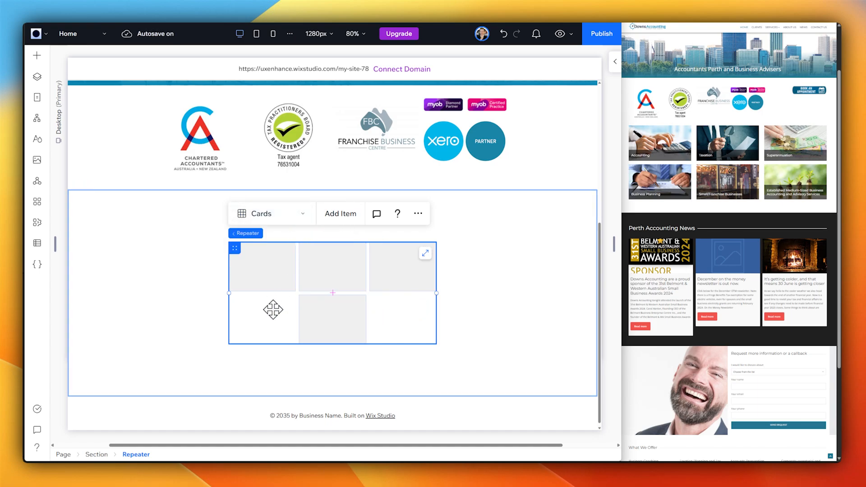
right_click(333, 293)
left_click(273, 310)
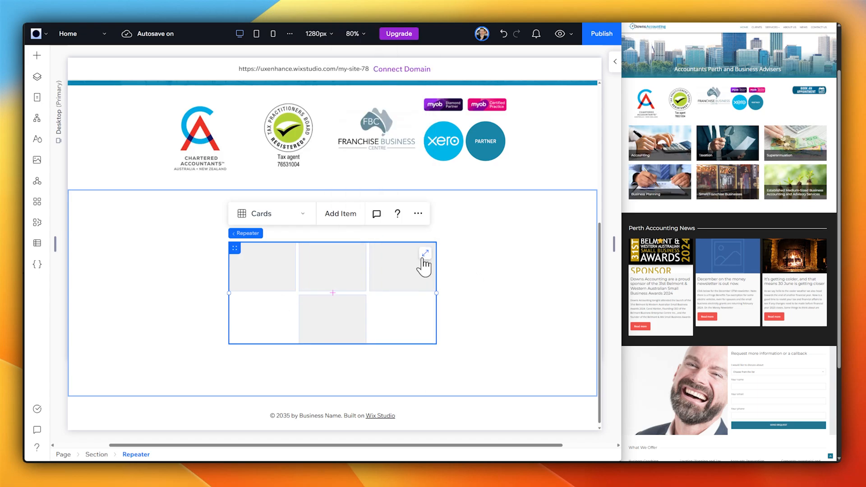
left_click(340, 214)
left_click(340, 213)
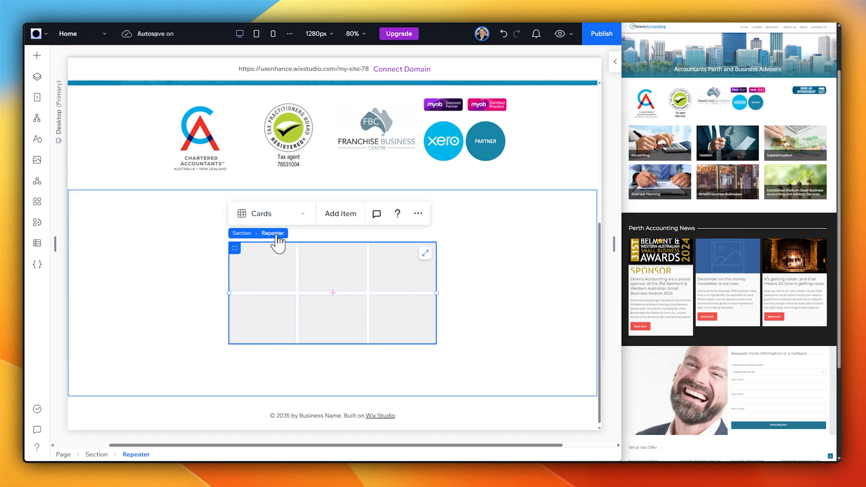
Step: Move the repeater about 205 px from the section's left edge and 23 px from its top, and widen it rightward
left_click_drag(296, 284, 221, 239)
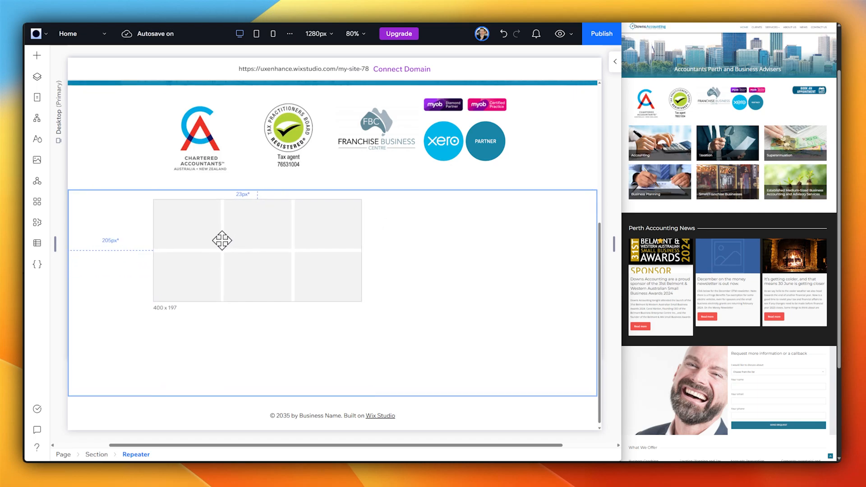
left_click_drag(361, 251, 531, 250)
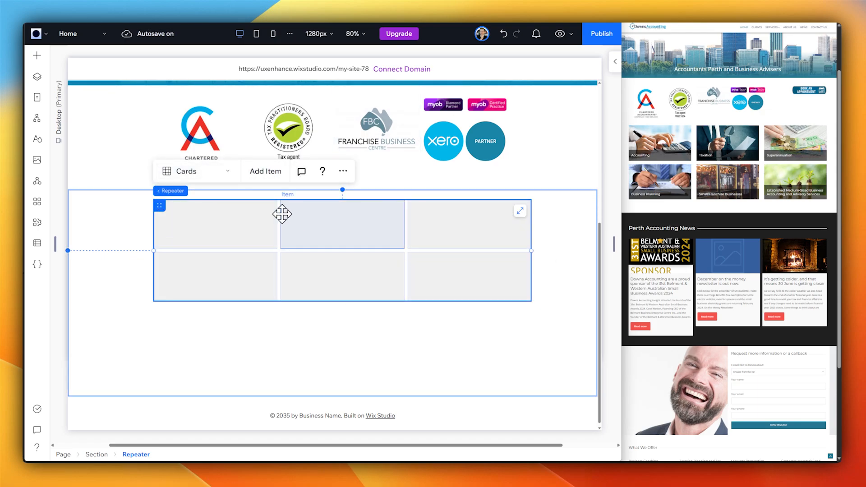
Step: Add a title text element along the lower edge of the repeater's upper middle item
left_click(37, 56)
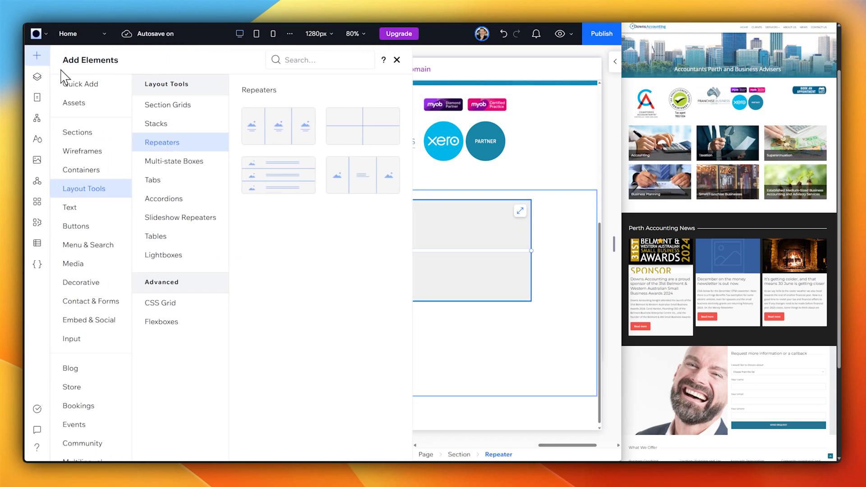
left_click(86, 86)
left_click_drag(230, 123, 339, 236)
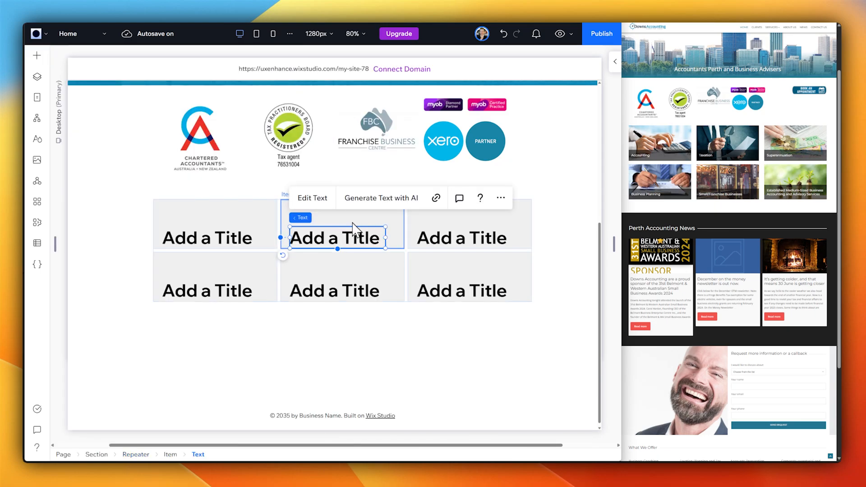
Step: Set the repeater title's text style to Heading 6
left_click(616, 70)
left_click(583, 283)
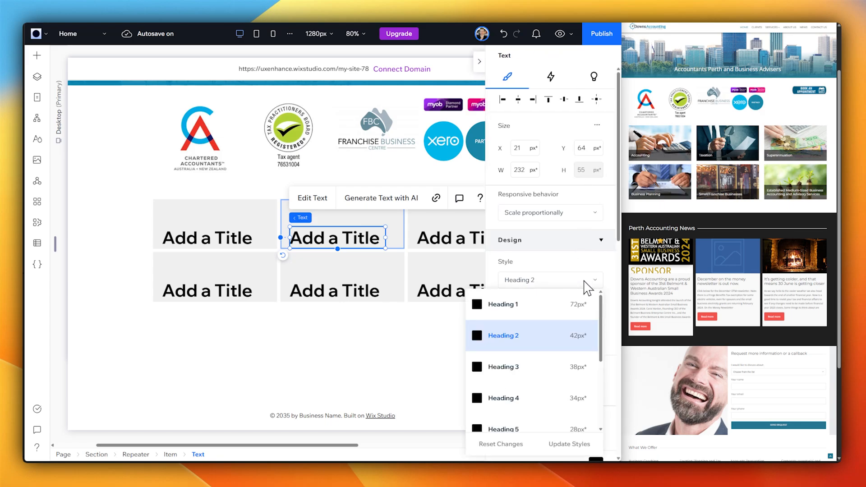
left_click(555, 405)
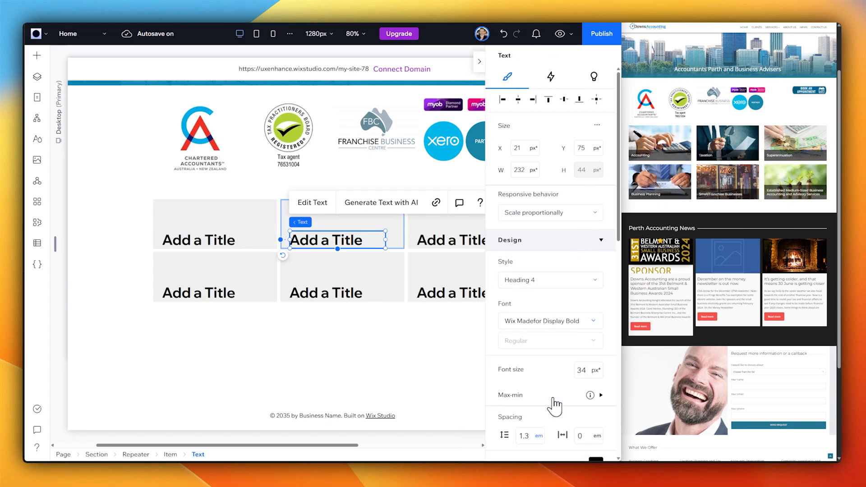
left_click(569, 289)
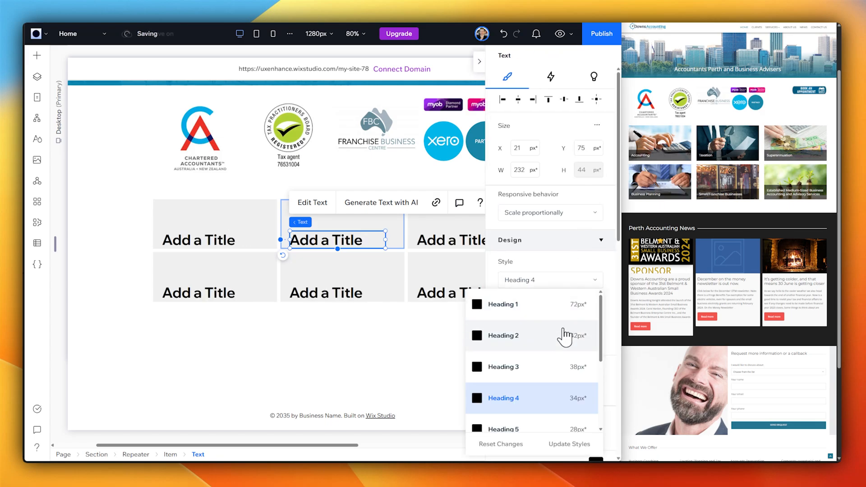
left_click(536, 332)
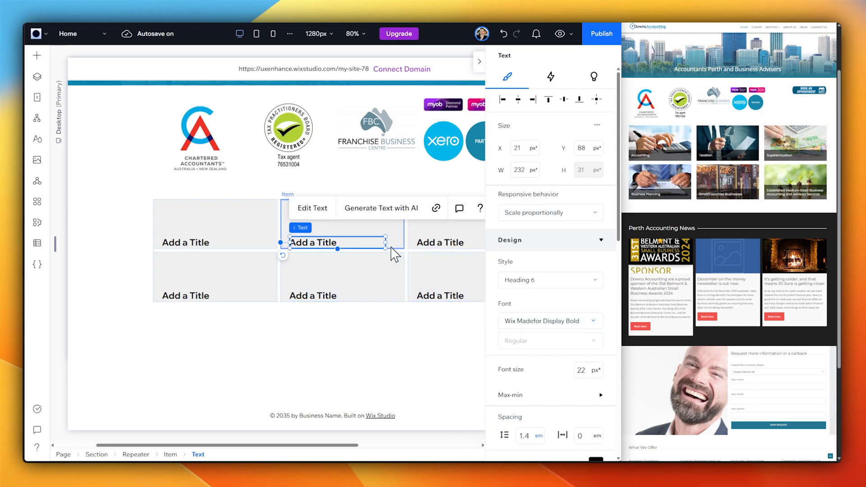
Step: Extend the title's text box across the full width of its item, to X 0 px and a width of 297 px
left_click_drag(384, 243, 404, 254)
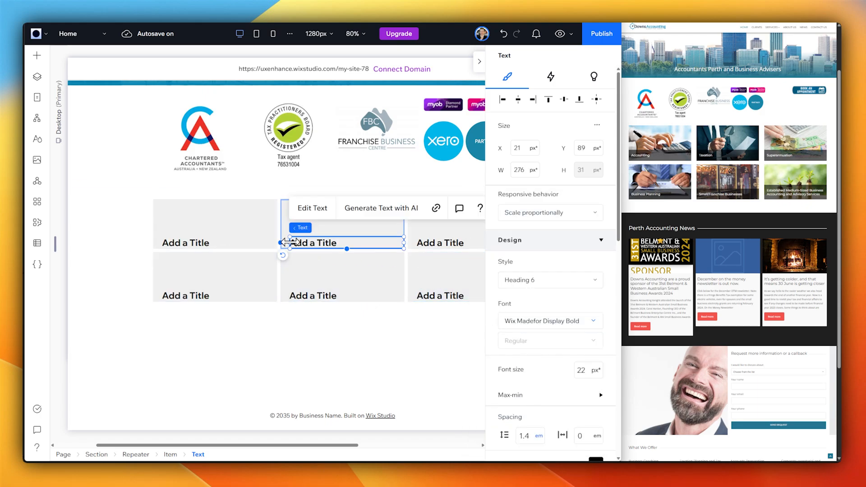
left_click_drag(288, 243, 280, 244)
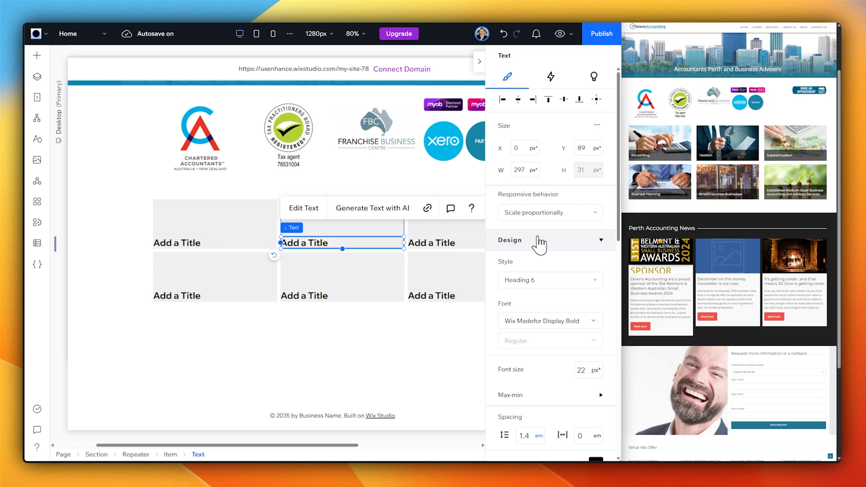
left_click(481, 61)
Step: Add an image to the repeater's first item and stretch it to fill the item behind the title
left_click(384, 232)
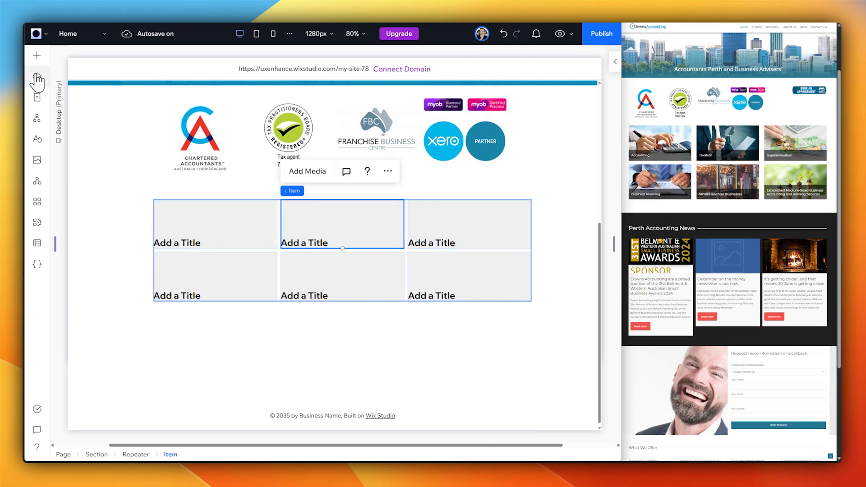
left_click(37, 56)
left_click_drag(174, 119, 229, 210)
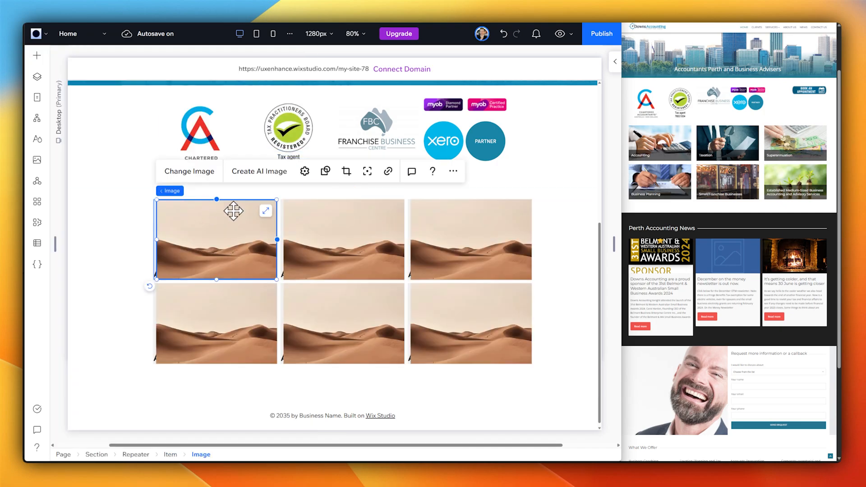
left_click(266, 211)
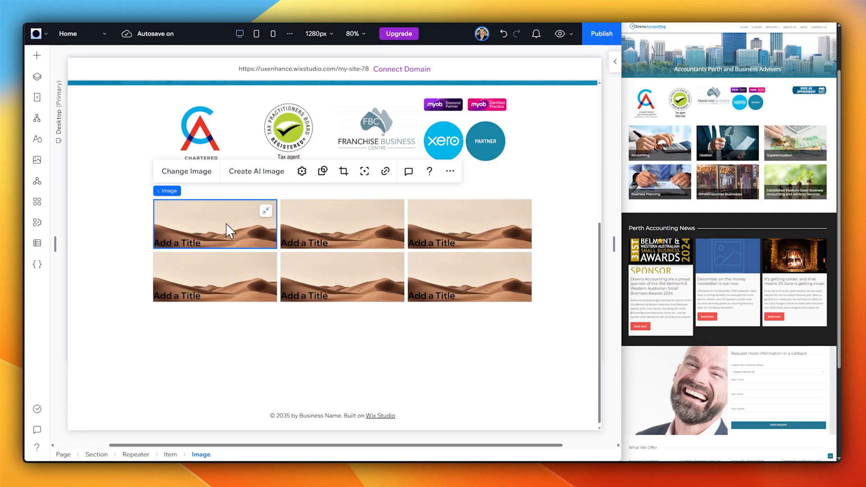
left_click(265, 211)
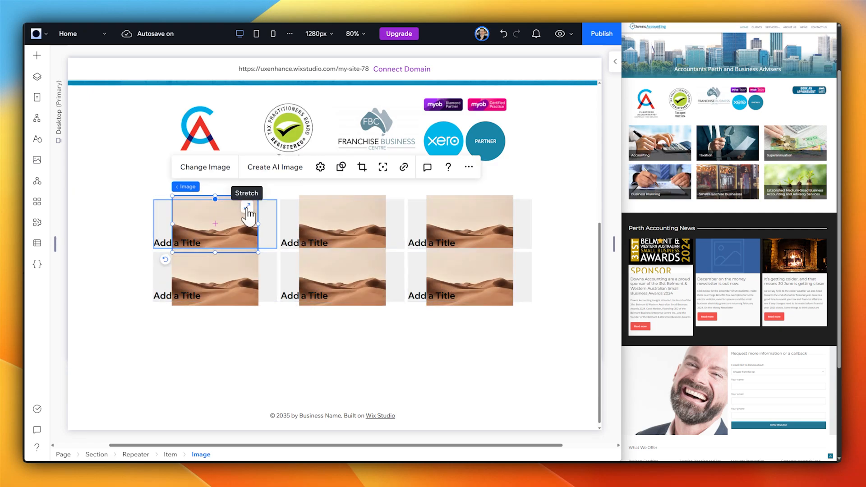
left_click(247, 207)
left_click(184, 243)
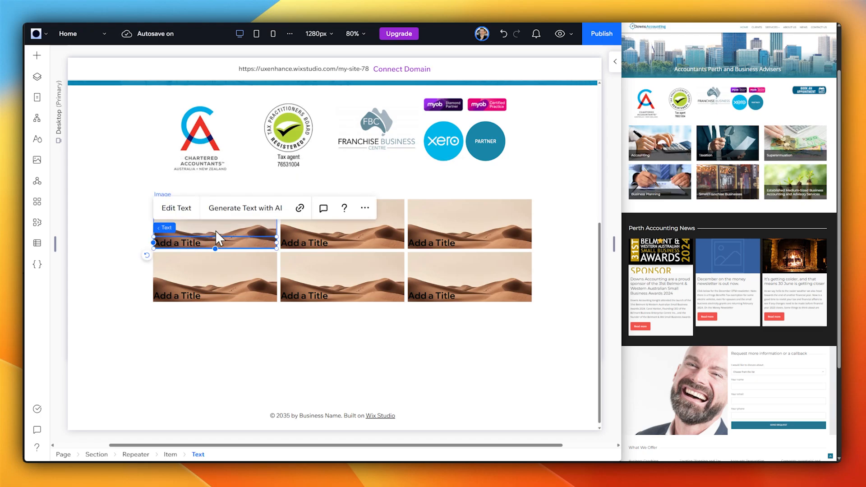
left_click(215, 231)
left_click(259, 246)
left_click(253, 244)
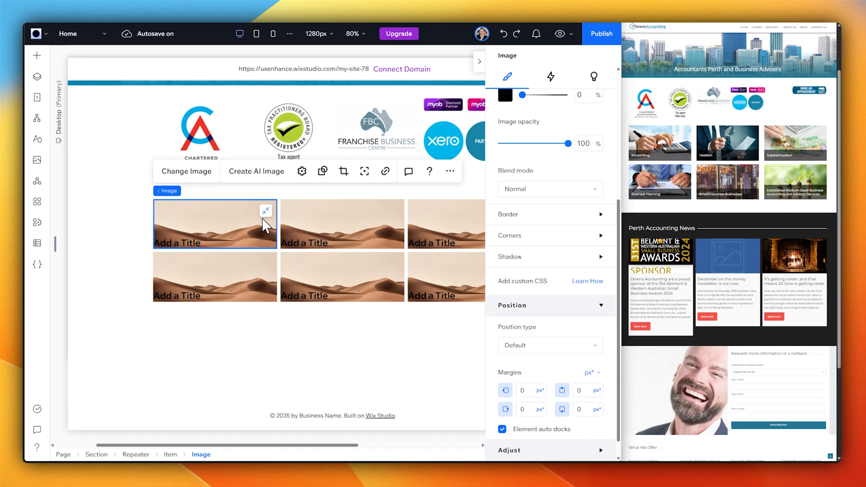
Step: Return the repeater image to its unstretched size and increase the height of the repeater items
left_click(265, 227)
left_click(270, 242)
left_click_drag(265, 247, 268, 298)
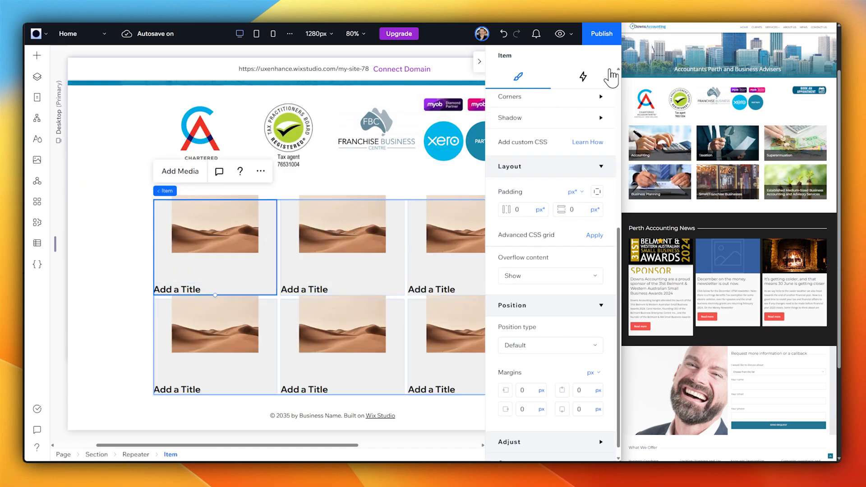
left_click(478, 63)
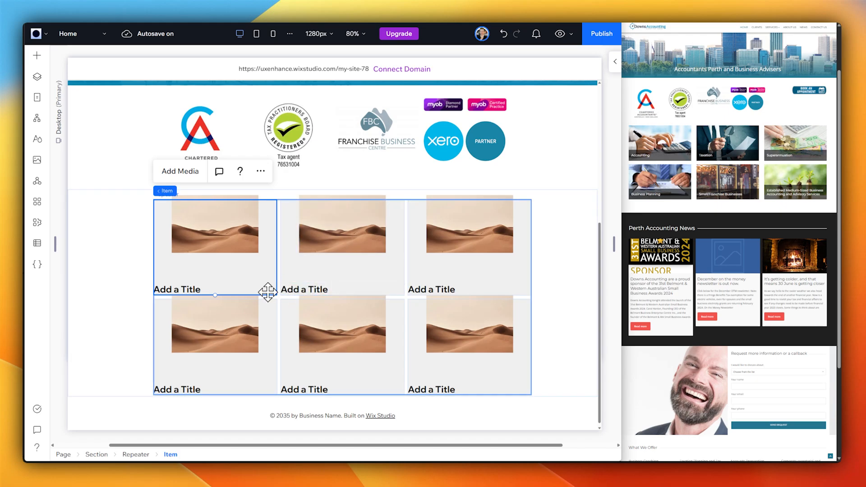
mouse_move(268, 295)
left_mouse_down()
mouse_move(266, 265)
mouse_move(270, 280)
left_mouse_up()
left_click(267, 260)
left_click(273, 248)
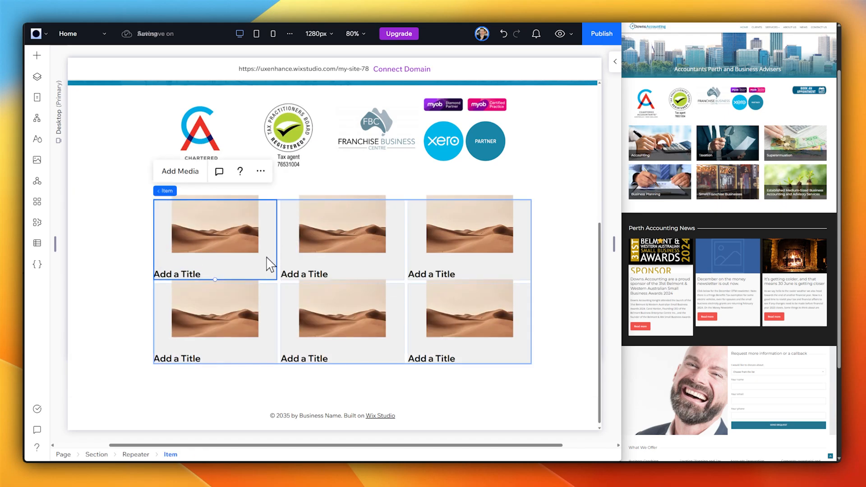
Step: Stretch the first item's image to fill the taller repeater item and select its title
left_click(200, 228)
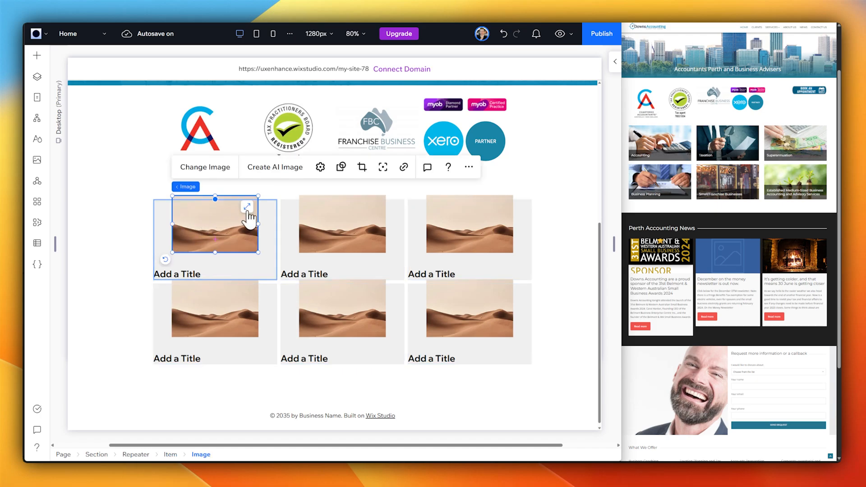
left_click(251, 210)
left_click(185, 273)
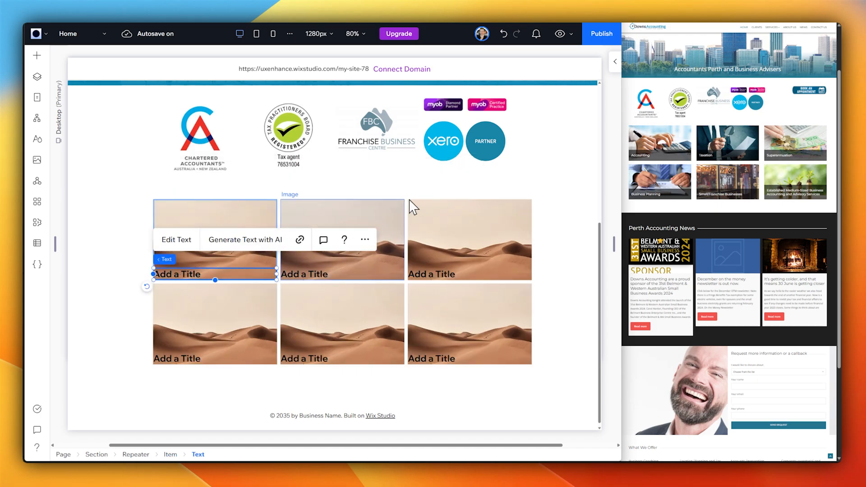
Step: Add a container to the first repeater item, 298 px wide and 64 px high at X 0 px
left_click(616, 63)
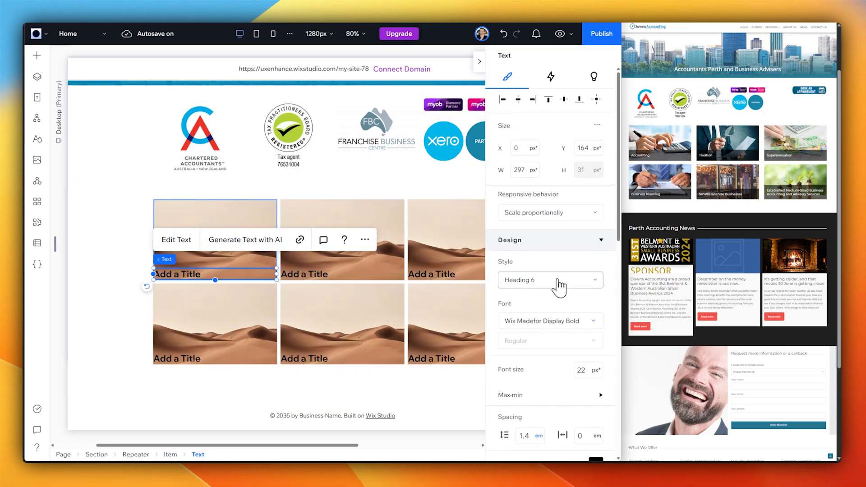
left_click(37, 55)
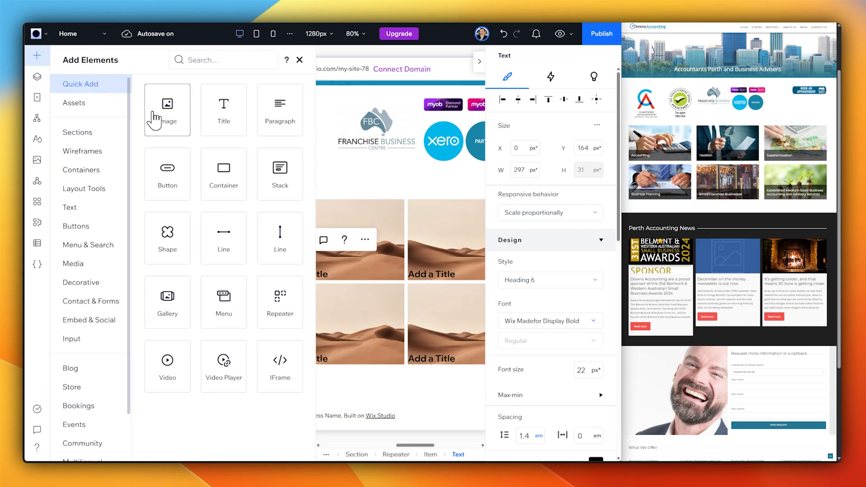
left_click_drag(248, 193, 245, 237)
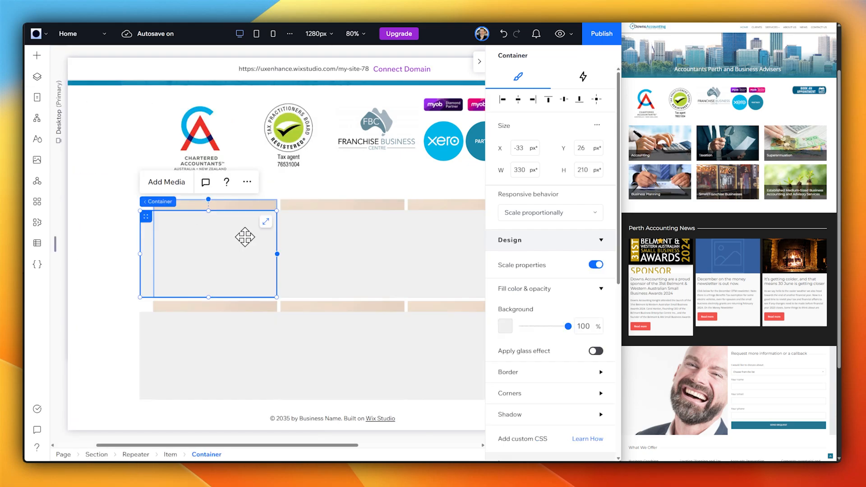
left_click_drag(208, 209, 212, 272)
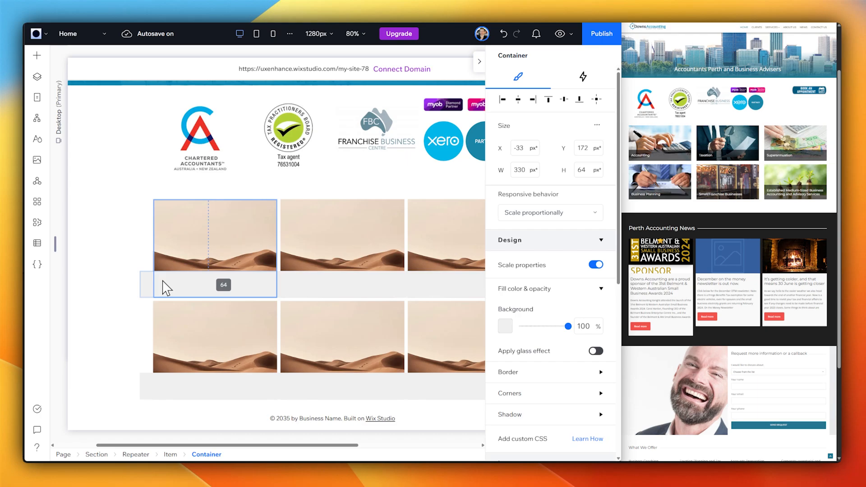
left_click_drag(140, 284, 154, 287)
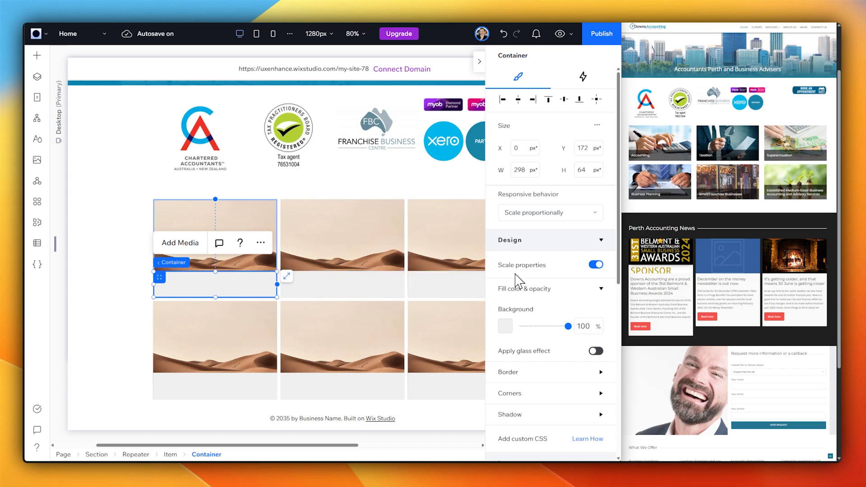
Step: Place the title inside the container, narrow it to 255 px and align the container with the item's bottom edge
left_click_drag(238, 283, 198, 262)
left_click(191, 274)
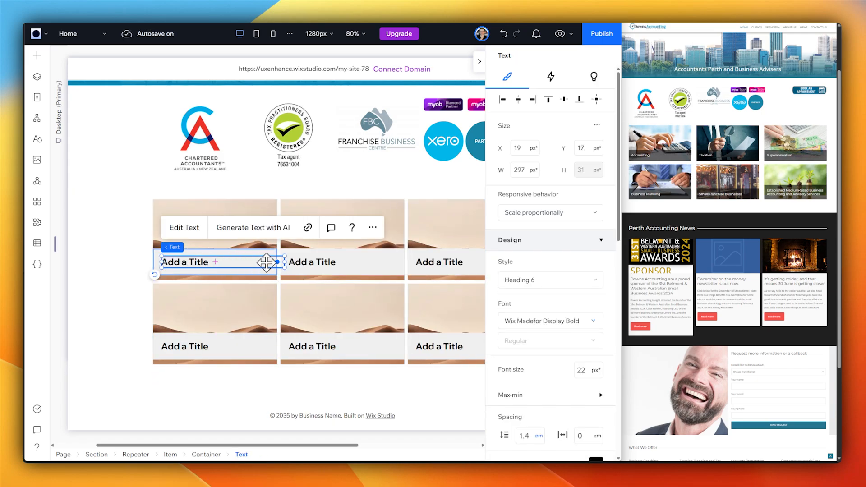
left_click_drag(282, 261, 268, 262)
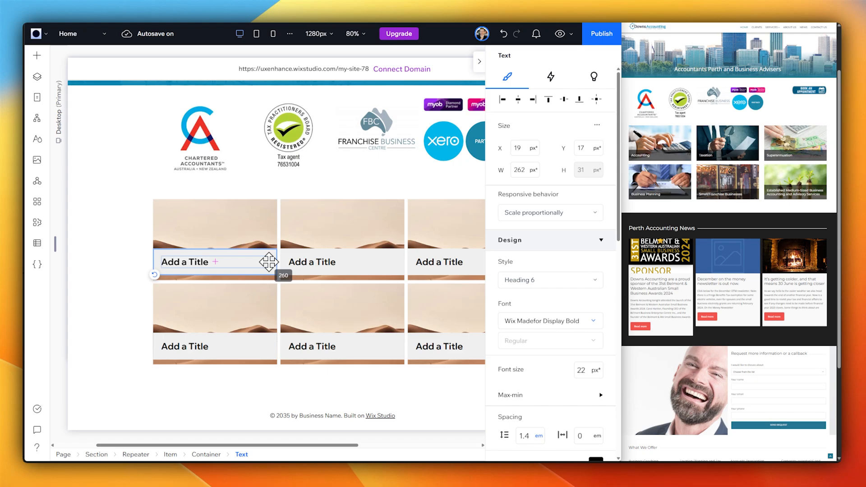
left_click(183, 271)
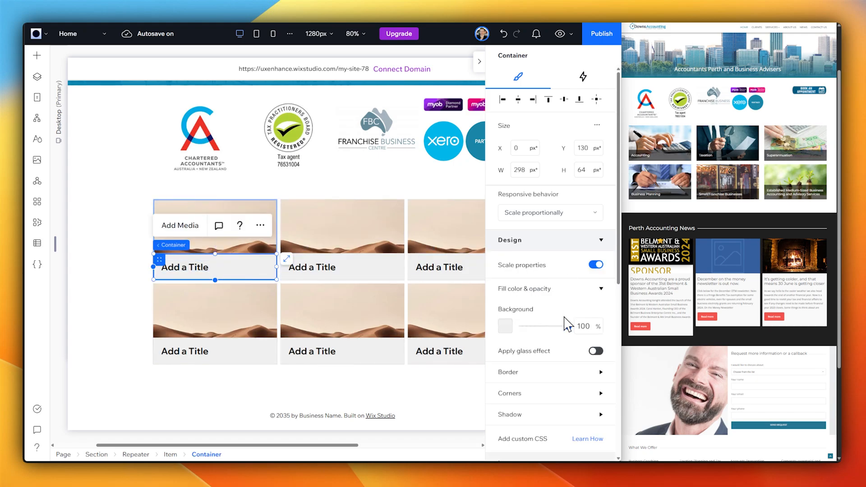
Step: Give the title container a black background at about 50% opacity
left_click(504, 327)
left_click(587, 350)
left_click(603, 270)
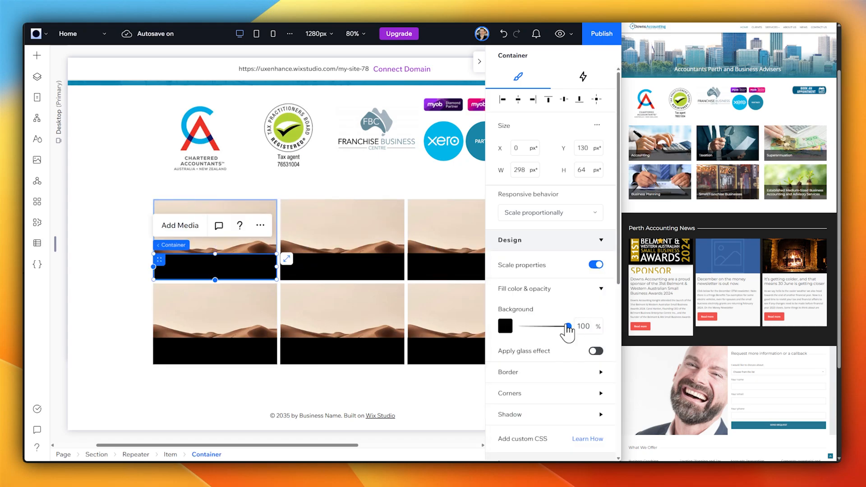
left_click_drag(568, 326, 542, 326)
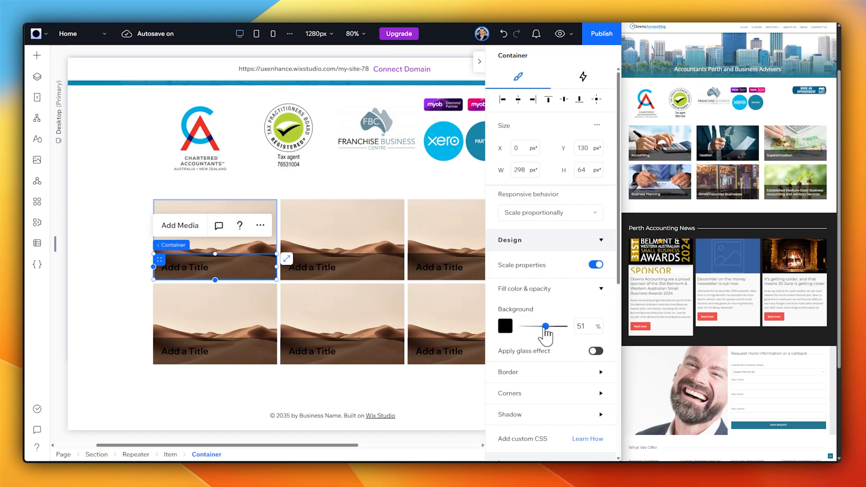
Step: Change the repeater title's text color to white
left_click(188, 269)
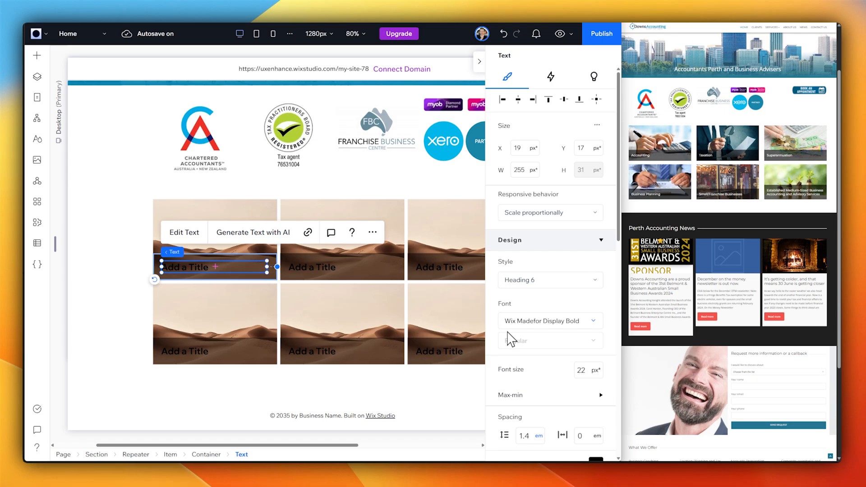
scroll(507, 333, "down", 4)
left_click(592, 332)
left_click(516, 349)
left_click(605, 296)
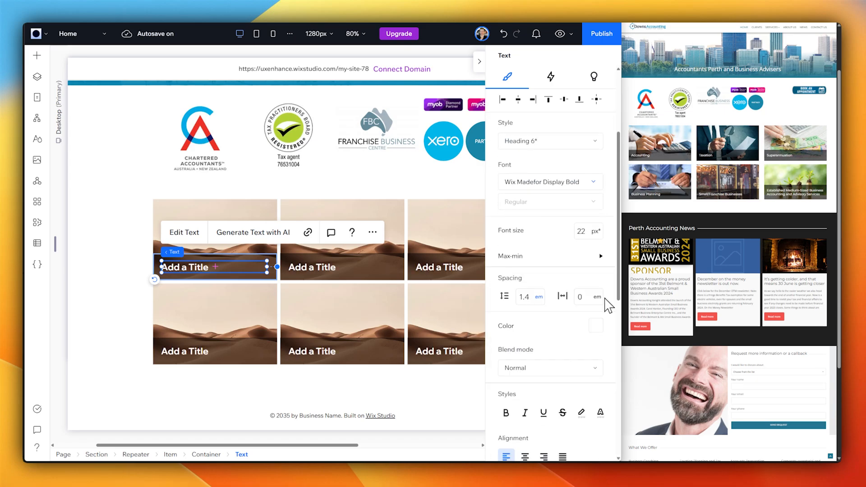
Step: Reduce the height of the dark title container and set the title's font size to 18 px
left_click(228, 259)
left_click_drag(215, 254, 215, 258)
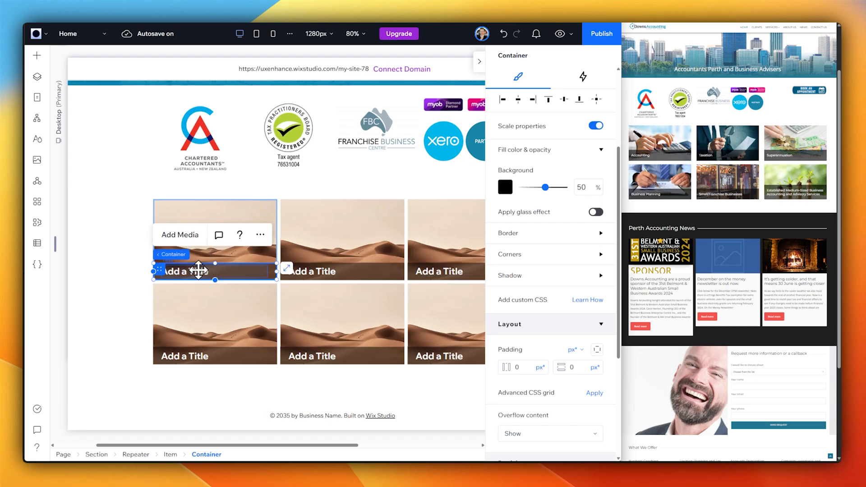
left_click(203, 269)
left_click(581, 323)
type("18")
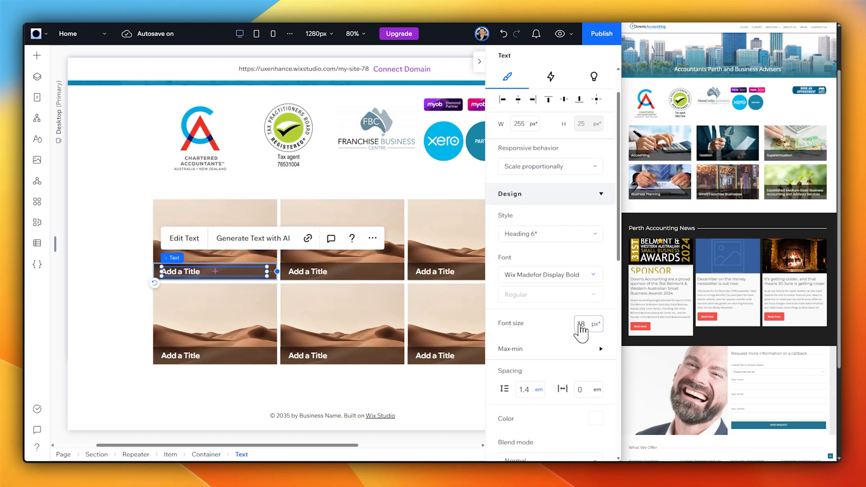
left_click(256, 390)
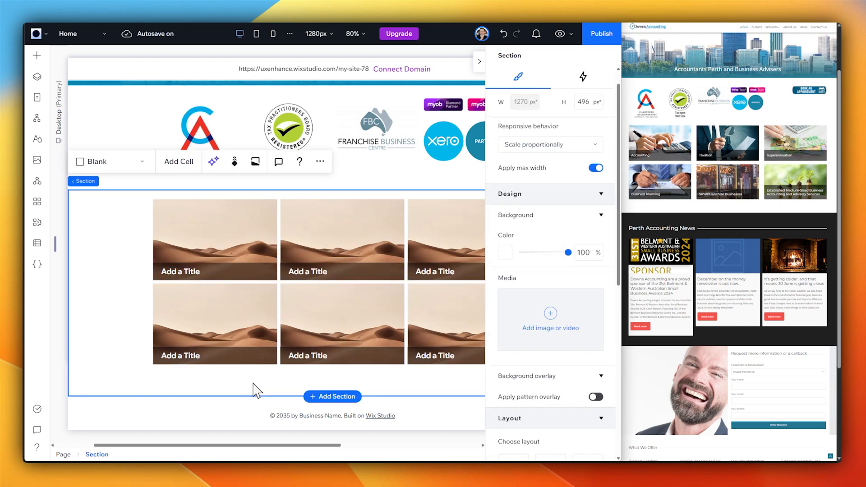
Step: Replace the first repeater item's placeholder image with the Accounting photo from the reference page
right_click(664, 139)
left_click(719, 223)
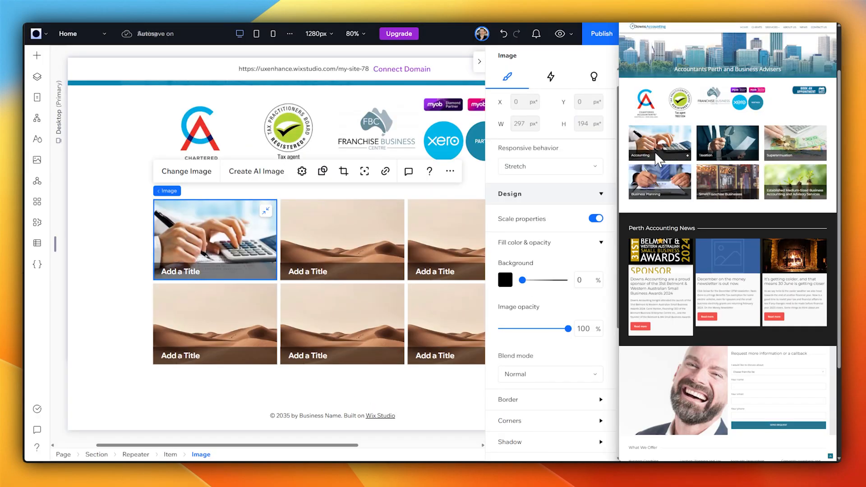
Step: Title the services Accounting, Taxation, Superannuation, Business Planning, Small Franchise Business and Established Med. Business, and swap in the remaining reference photos
double_click(436, 363)
type("Established Med. Business")
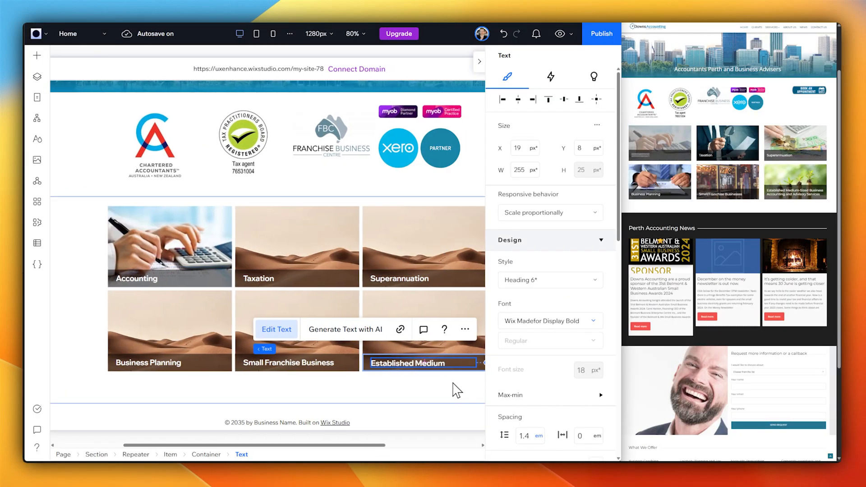
left_click(454, 388)
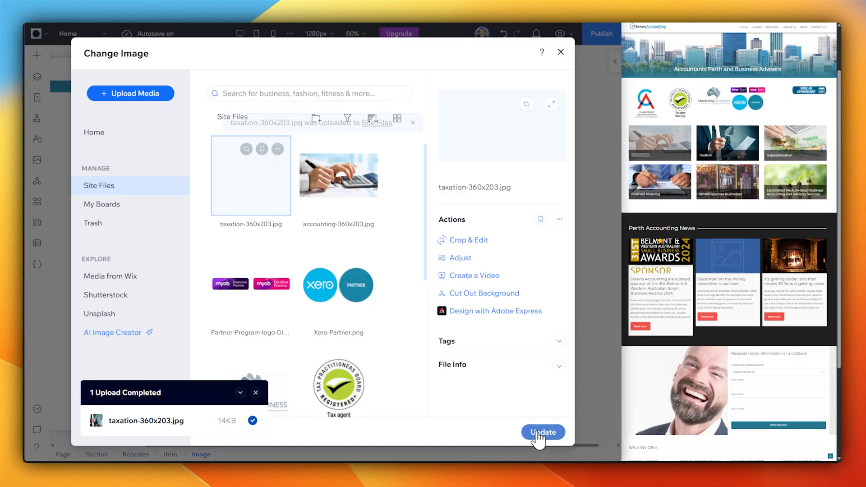
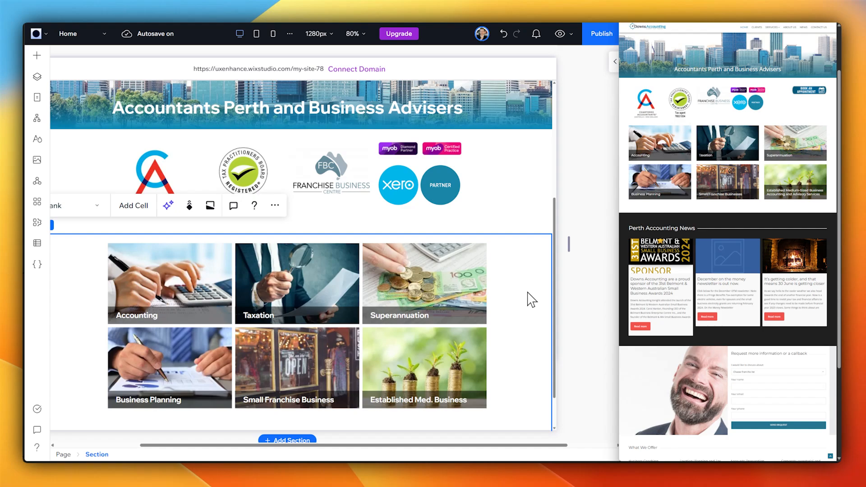
Step: Review the finished services section on desktop and at the tablet breakpoint
scroll(530, 299, "up", 2)
scroll(531, 300, "down", 3)
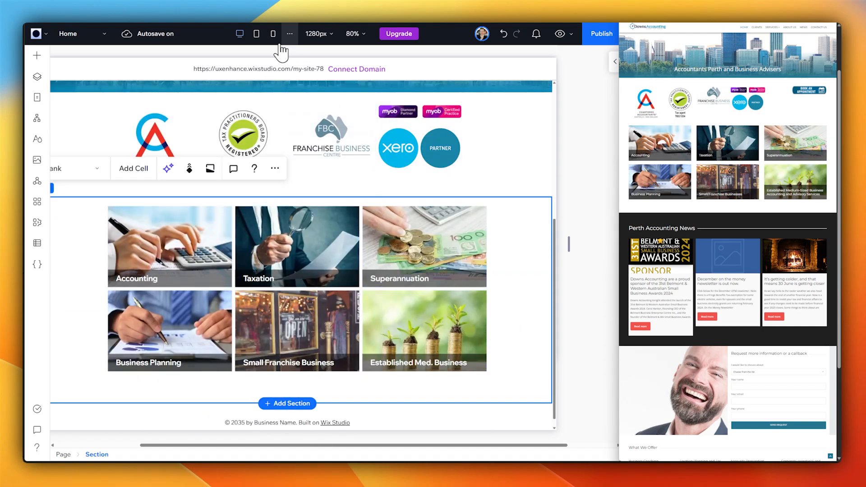
left_click(256, 34)
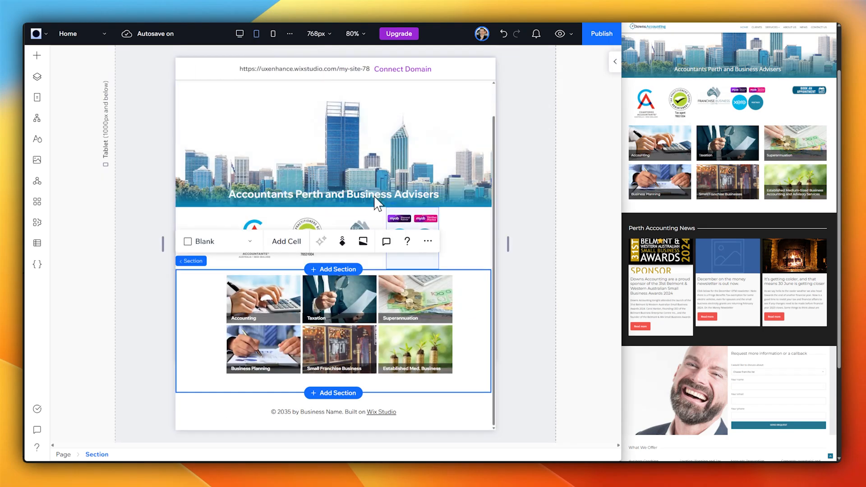
Step: At the mobile breakpoint, change the services repeater's layout from Cards to List
left_click(273, 34)
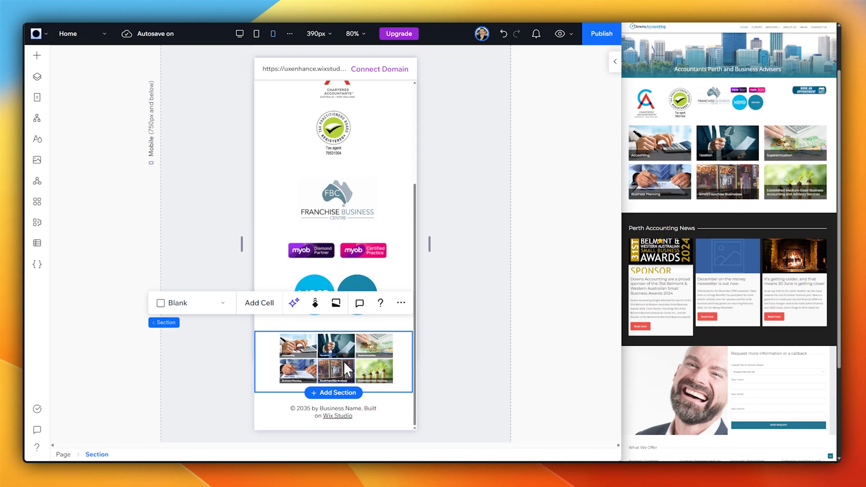
left_click(293, 367)
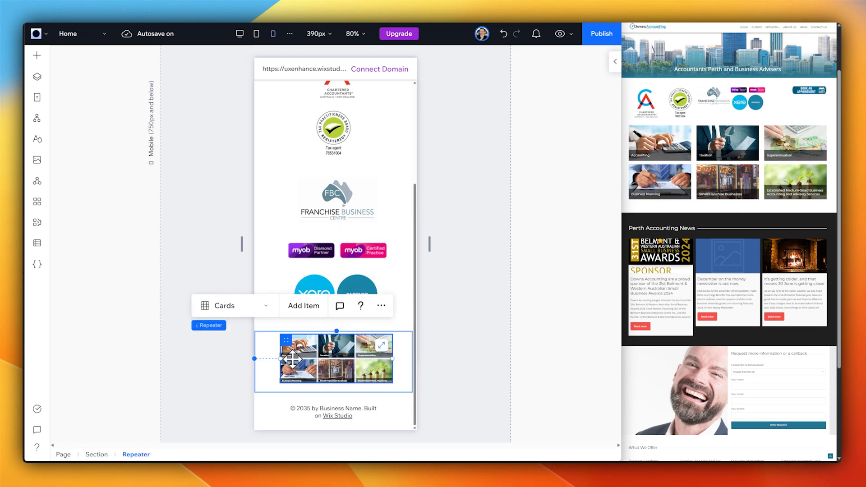
left_click(235, 308)
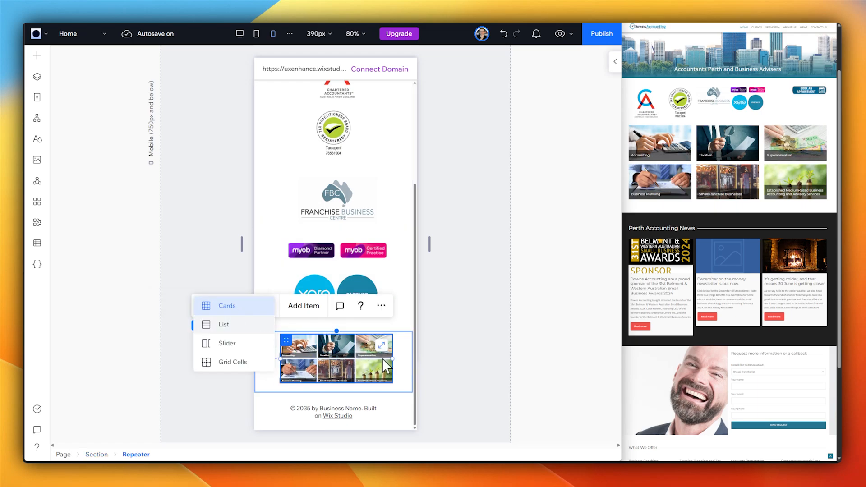
left_click(224, 325)
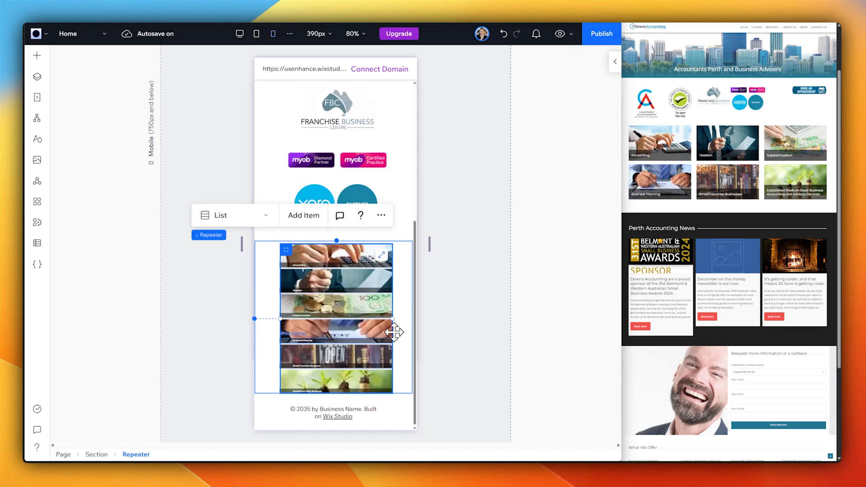
Step: Increase the mobile repeater items' height to about 154 px, stretch the image to fill them and align the title container with the bottom
left_click_drag(396, 330, 377, 269)
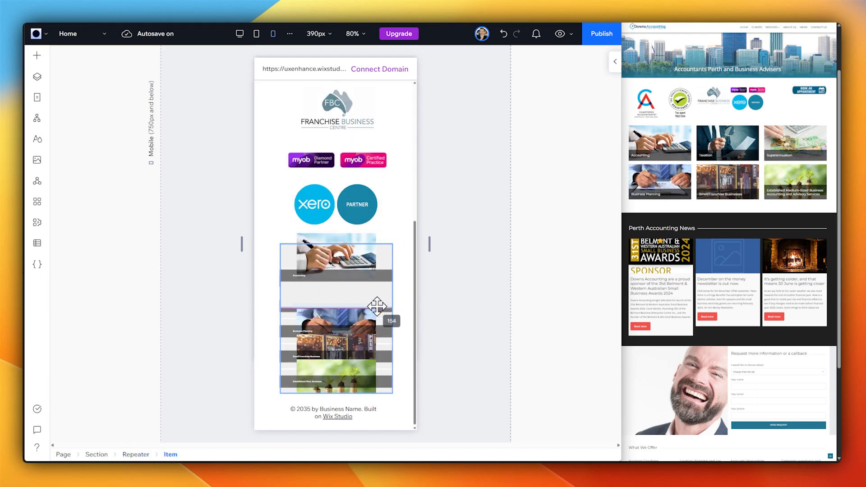
left_click_drag(377, 306, 376, 307)
left_click(354, 274)
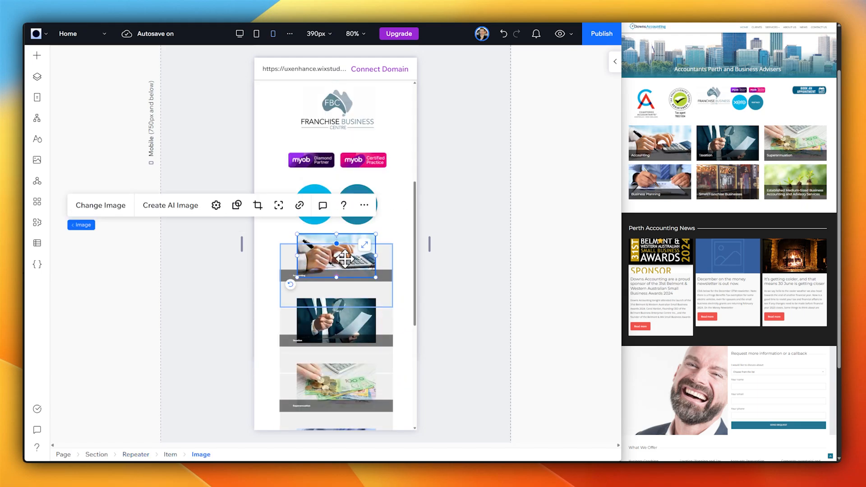
left_click(350, 275)
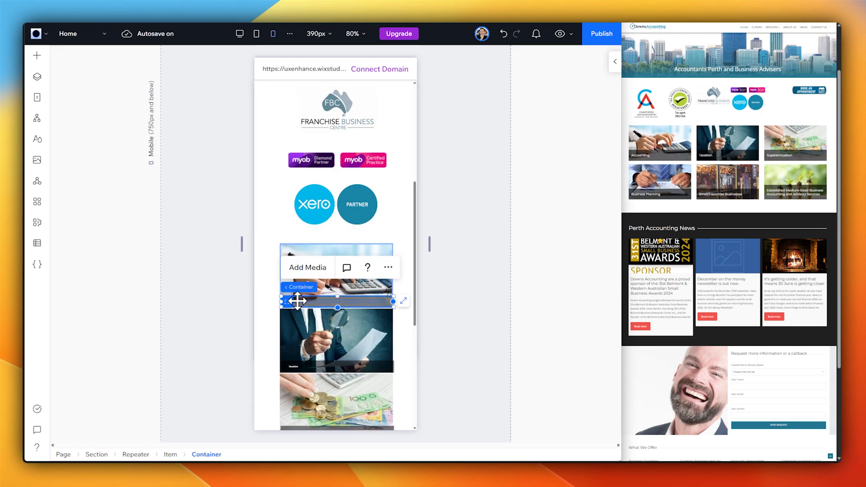
Step: Set the mobile service title's font size to 18 px and center the text within its dark container
left_click(614, 61)
left_click(582, 370)
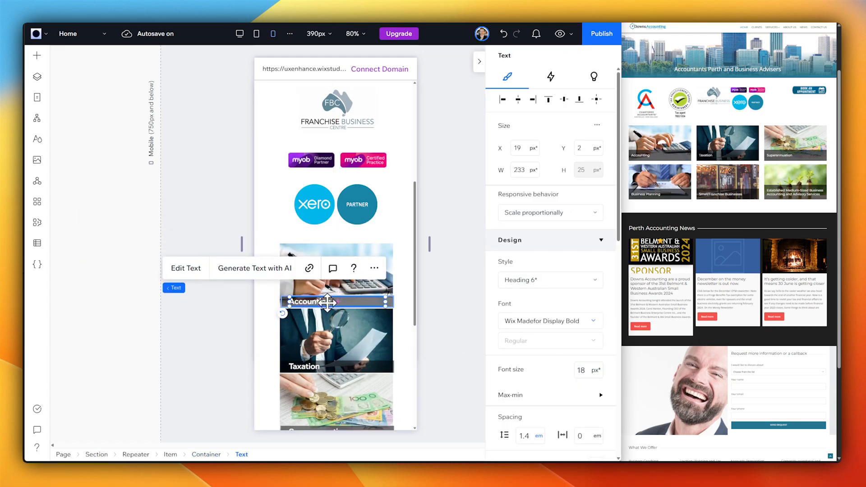
left_click(388, 302)
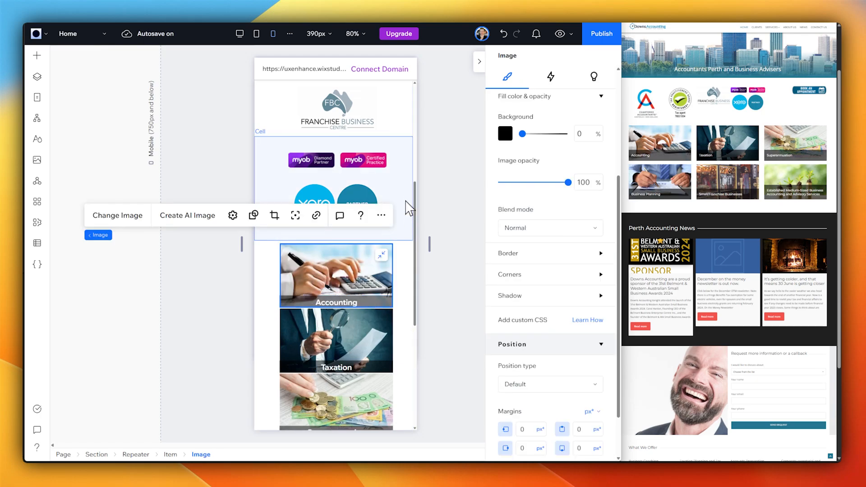
Step: Examine the stacked services list on mobile and return to the desktop breakpoint
left_click(405, 203)
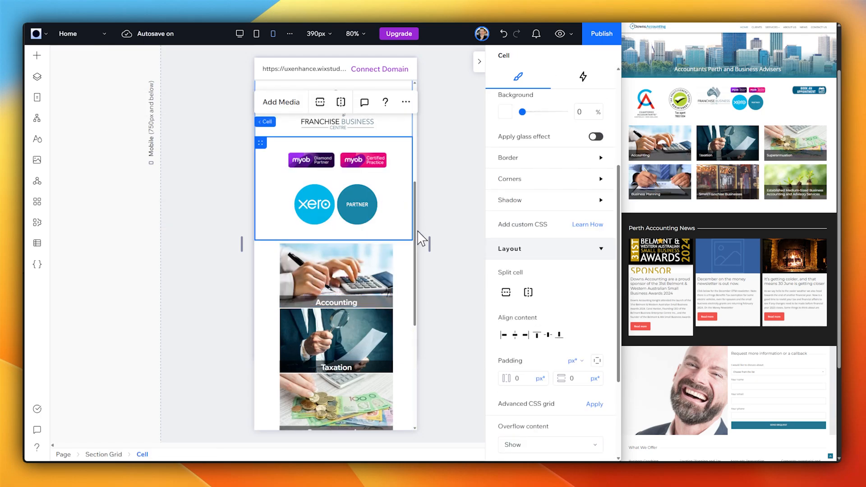
left_click_drag(416, 229, 420, 292)
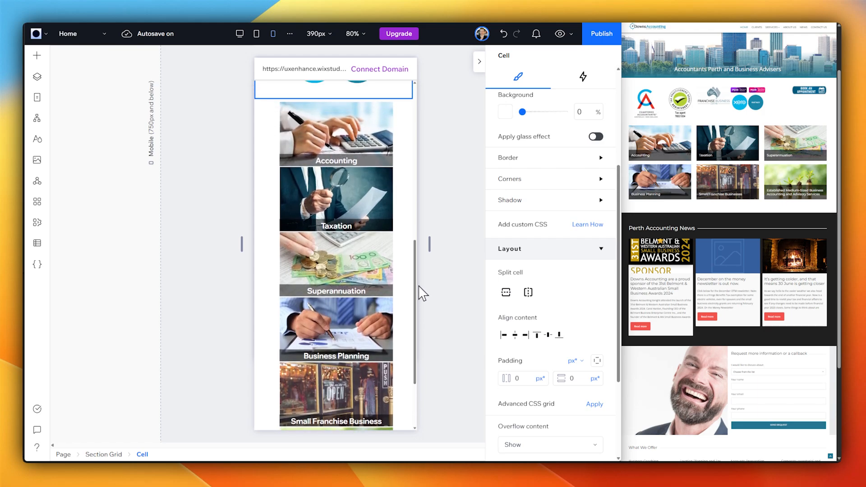
left_click(256, 34)
left_click(240, 34)
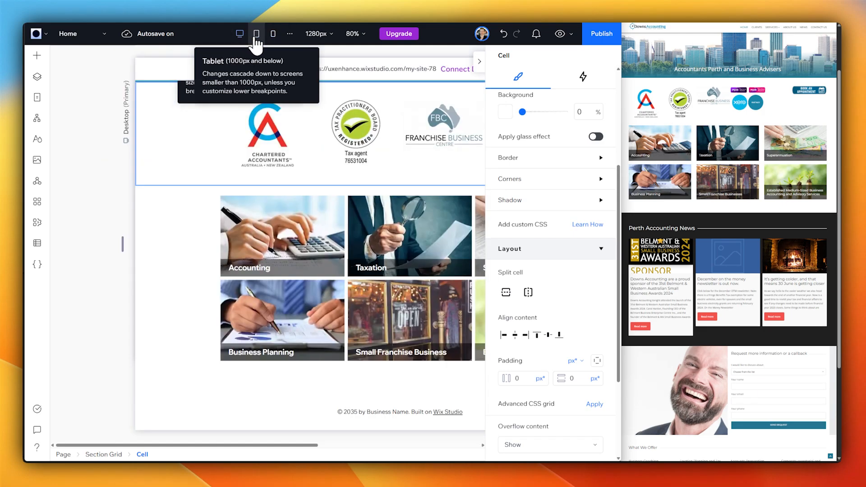
Step: Add a new blank section below the services section on the desktop layout
left_click_drag(316, 445, 365, 450)
left_click_drag(363, 447, 392, 446)
left_click(479, 61)
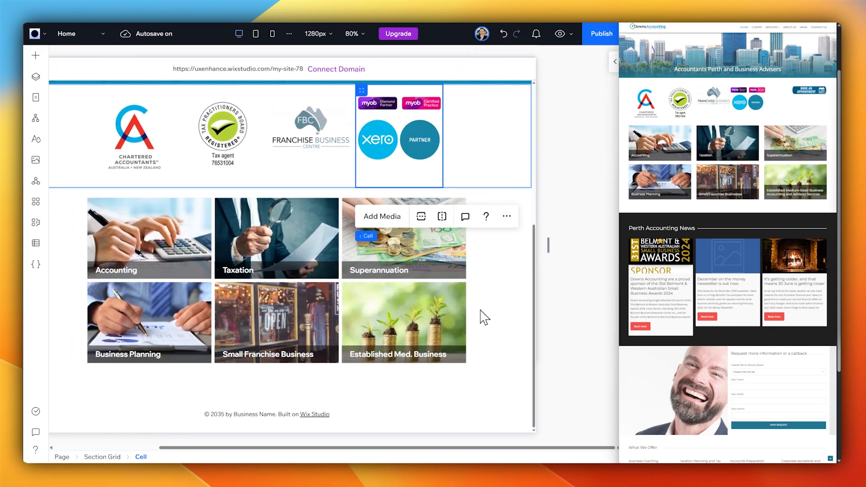
left_click_drag(251, 448, 209, 449)
scroll(347, 373, "down", 5)
left_click(351, 378)
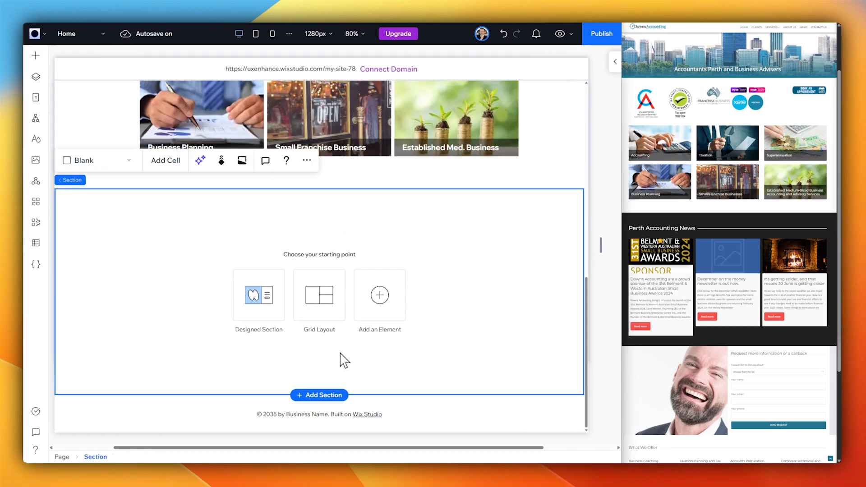
Step: Apply the three equal columns grid layout to the new blank section
left_click(319, 300)
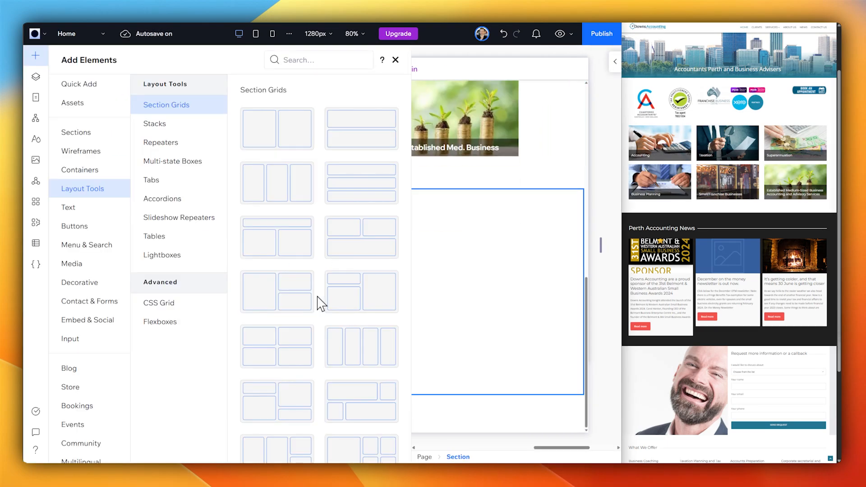
left_click(297, 181)
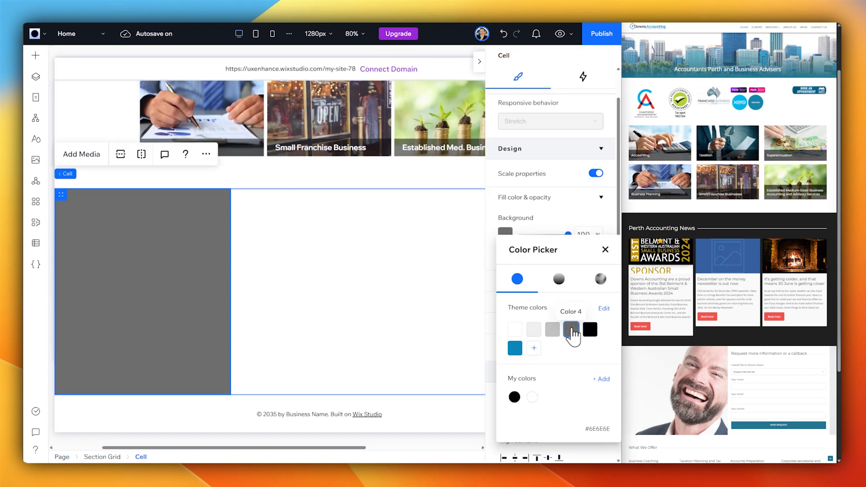
Step: Give the three-column section a near-black background and set the left cell's fill opacity to 0%
left_click(89, 176)
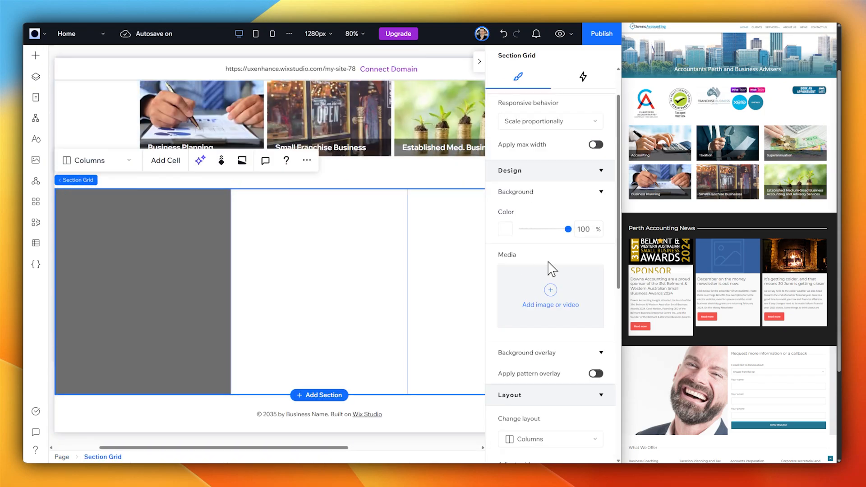
left_click(505, 228)
left_click(570, 325)
left_click(589, 324)
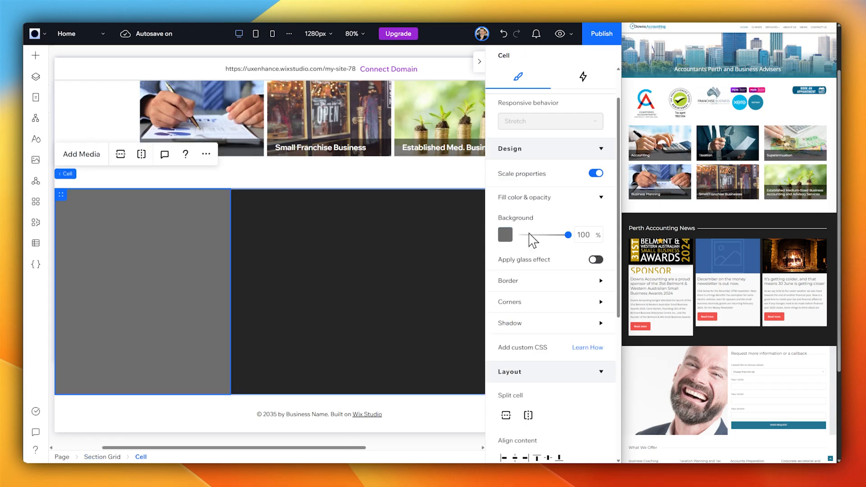
left_click_drag(567, 234, 473, 237)
left_click(455, 240)
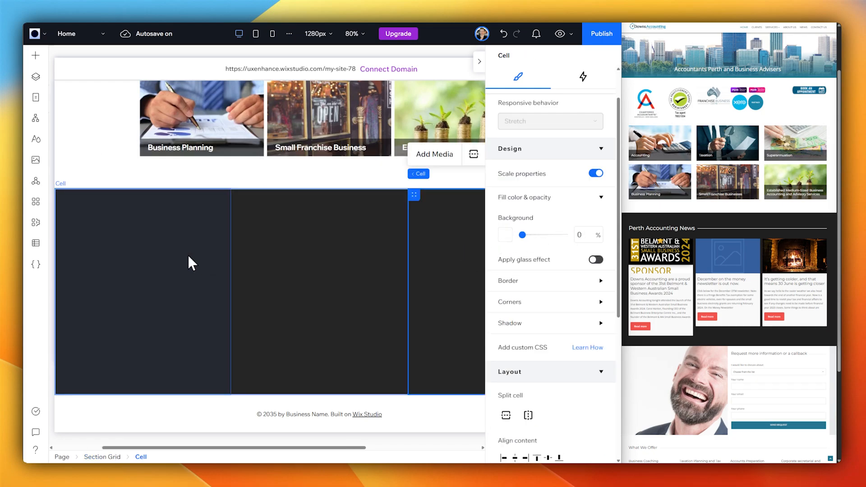
Step: Add a container to the middle cell and extend it downward to cover most of the cell's height
left_click(189, 263)
left_click(35, 55)
left_click(58, 89)
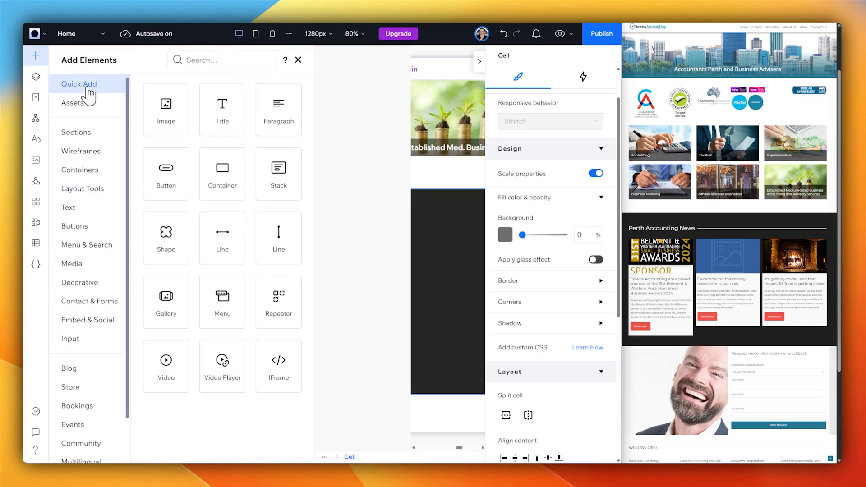
left_click_drag(224, 213, 355, 251)
left_click_drag(319, 295, 319, 377)
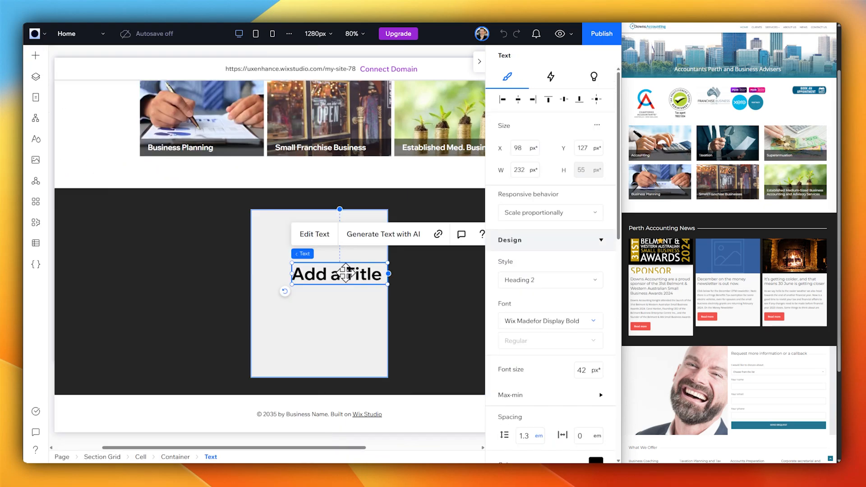
Step: Fill the container with the title "December on the money newsletter is out now." and a paragraph holding the article's summary text
left_click_drag(344, 276, 313, 267)
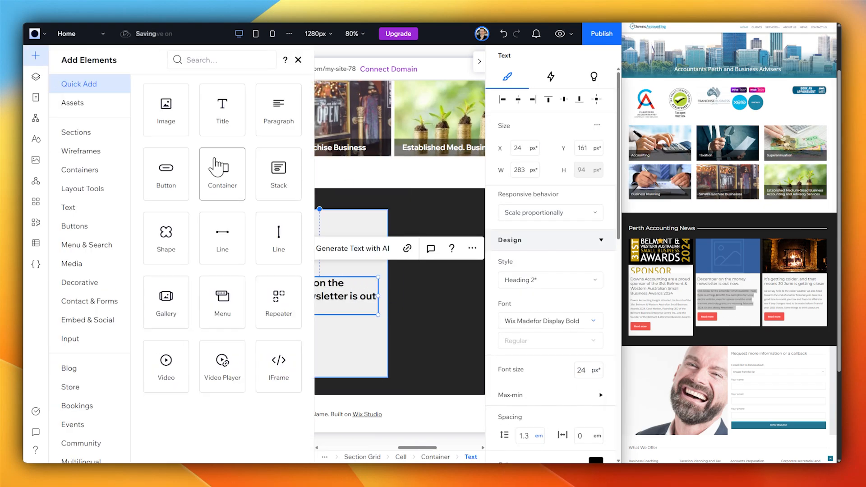
left_click_drag(276, 97, 315, 342)
key("ctrl+v")
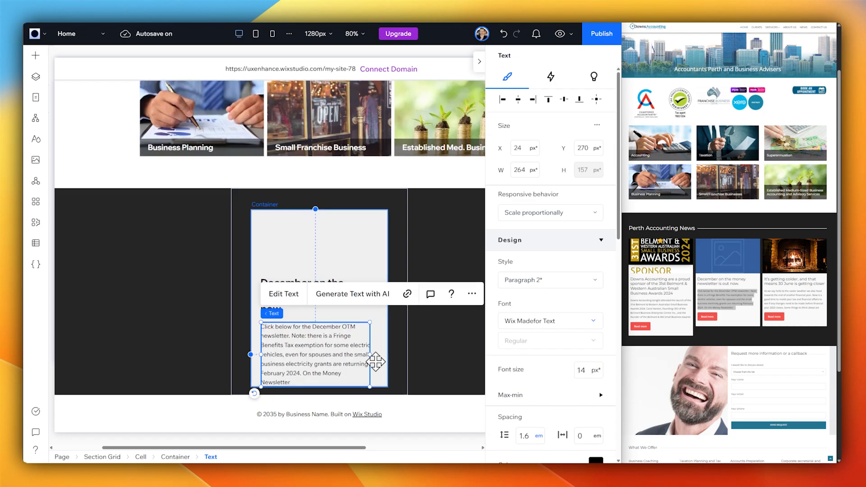
Step: Set the card title's font size to 22 px, widen the paragraph and move the texts closer together
left_click_drag(370, 354, 378, 355)
left_click_drag(292, 344, 291, 333)
left_click_drag(347, 298, 347, 294)
left_click(581, 370)
type("22")
left_click_drag(318, 323, 318, 315)
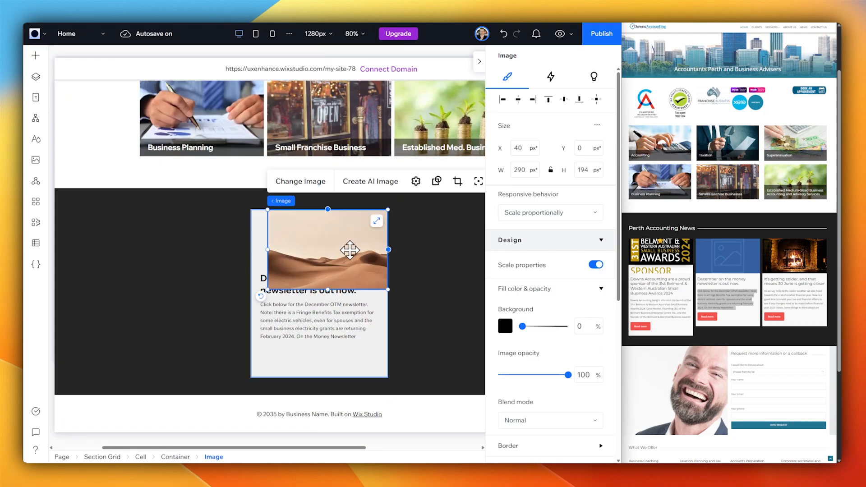
Step: Fit the placeholder image across the container's top at about 330 × 155 px and arrange the title and paragraph beneath it
left_click_drag(348, 248, 375, 251)
left_click_drag(319, 289, 296, 294)
left_click(297, 312)
left_click(296, 287, "shift")
left_click_drag(349, 216, 349, 213)
left_click(350, 241)
left_click_drag(319, 266, 320, 274)
Step: Add a button below the card's paragraph, aligned with the text, and give it a red background
left_click(36, 56)
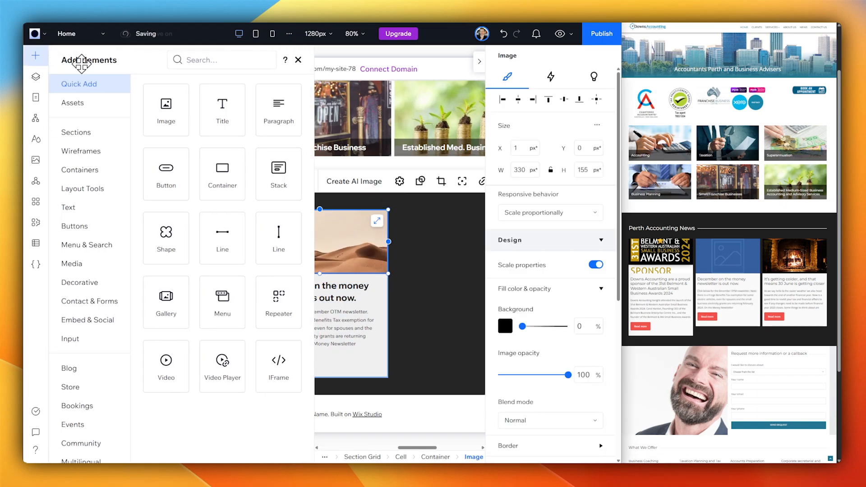
left_click_drag(167, 169, 315, 362)
left_click_drag(319, 361, 303, 360)
left_click(506, 350)
left_click(533, 369)
left_click(600, 337)
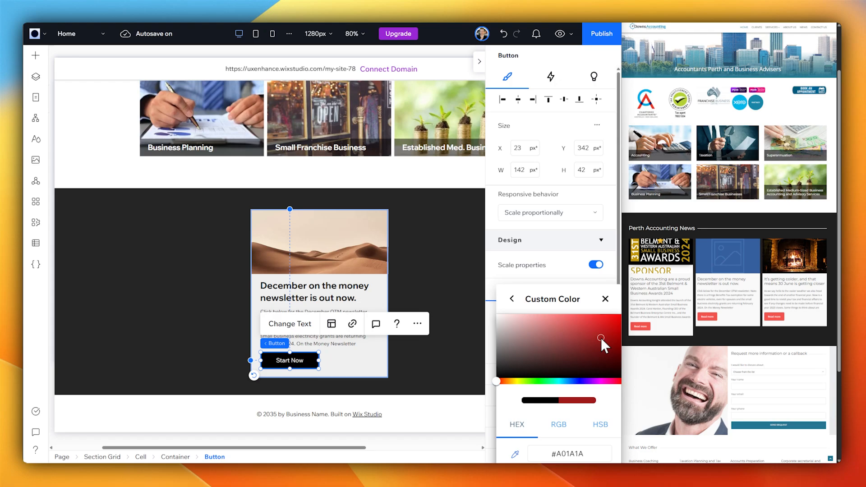
left_click(605, 300)
Step: Change the button text to "Read More" and reduce the button to about 129 × 38 px
left_click(293, 326)
type("Read ")
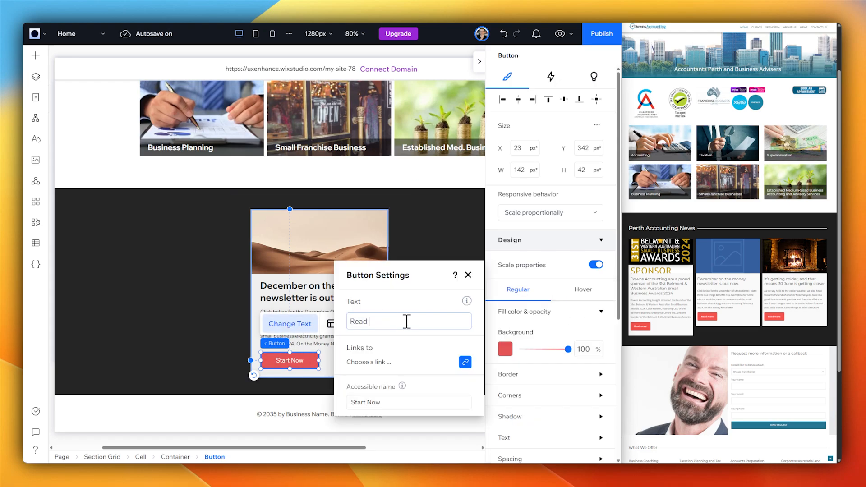
type("More")
key("Escape")
left_click(333, 363)
left_click(298, 362)
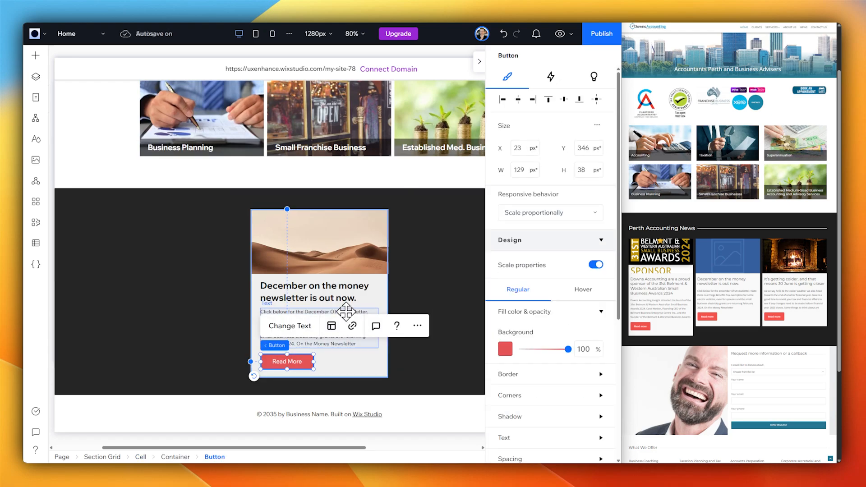
Step: Group the card's button, paragraph, title and image into a vertical stack
left_click(346, 310, "shift")
left_click(333, 291, "shift")
left_click(311, 253, "shift")
left_click(270, 186)
key("ctrl+d")
left_click_drag(364, 366, 177, 361)
key("ctrl+z")
key("ctrl+z")
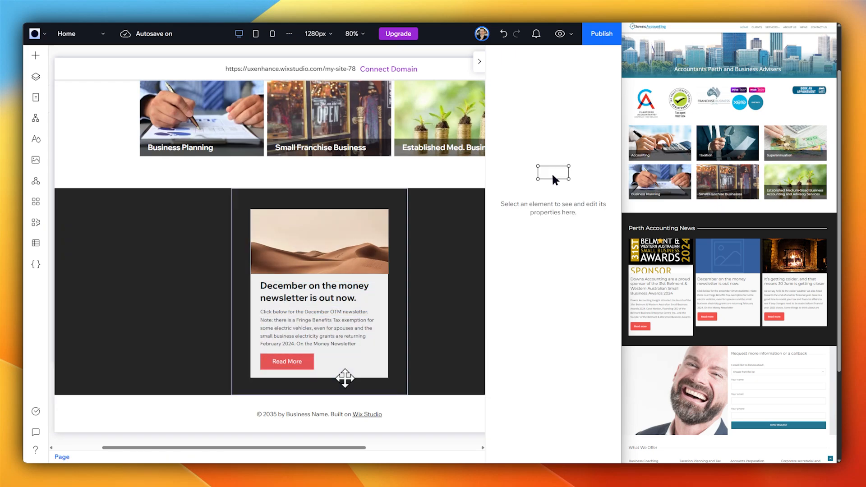
left_click(288, 222)
left_click(370, 333)
left_click_drag(369, 332, 427, 343)
key("ctrl+z")
left_click_drag(336, 362, 164, 338)
left_click(323, 205)
key("ctrl+z")
Step: Place a copy of the news card in the section's left cell
left_click_drag(359, 375, 176, 382)
left_click_drag(175, 383, 478, 366)
left_click_drag(316, 448, 318, 450)
left_click(479, 61)
left_click(450, 360)
key("ctrl+z")
left_click(391, 366)
key("ctrl+shift+z")
key("ctrl+z")
key("ctrl+z")
Step: Place another copy of the news card in the right cell and shift the left card's content
left_click_drag(163, 255, 231, 255)
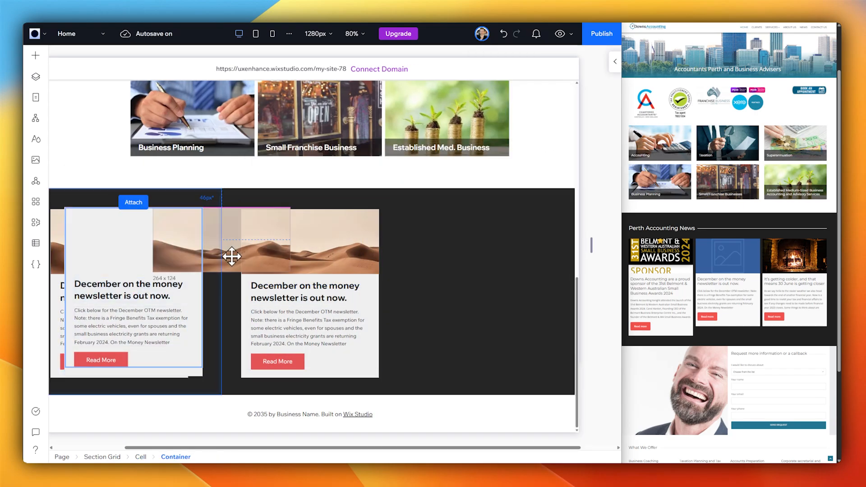
left_click(106, 217)
key("ctrl+shift+z")
left_click(178, 252)
left_click_drag(55, 213, 68, 215)
left_click(300, 214)
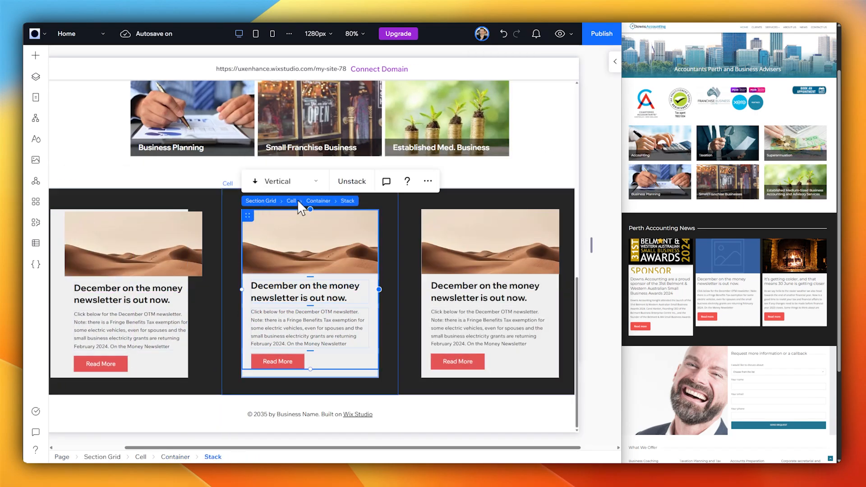
Step: Retitle the right card "It's getting colder, and that means 30 June closer" and the left "Downs Accounting are a proud sponsor", with their matching summaries
left_click(447, 217)
left_click(484, 291)
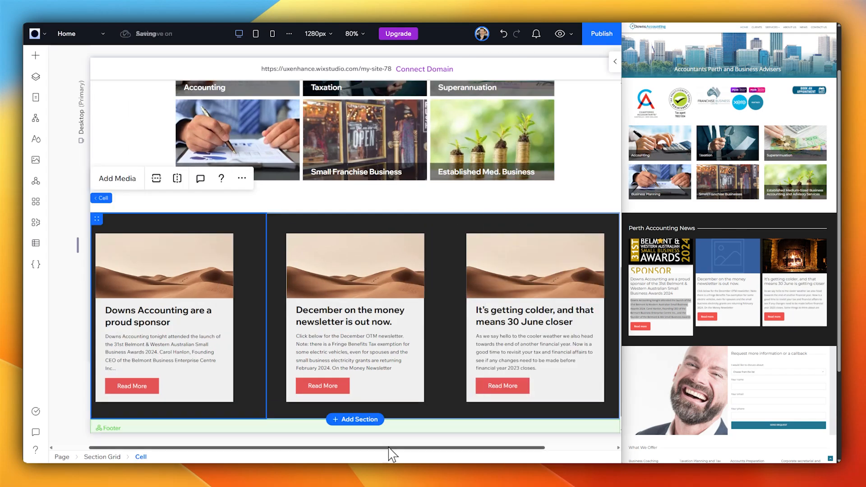
left_click_drag(398, 448, 401, 448)
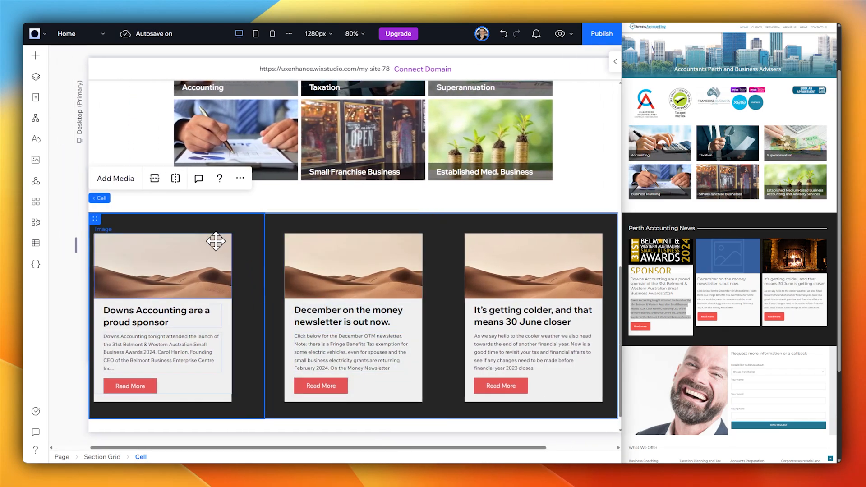
Step: Select the left news card's container and move it slightly right toward the middle of its cell
left_click(117, 244)
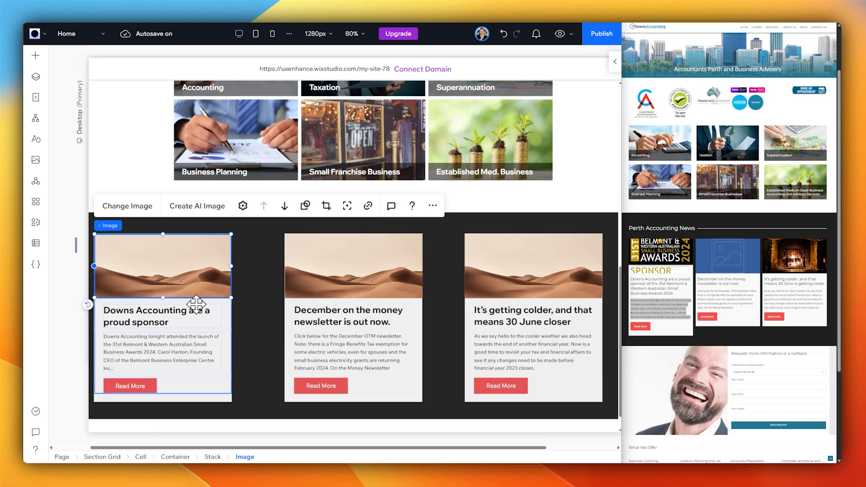
left_click(196, 304)
left_click(167, 227)
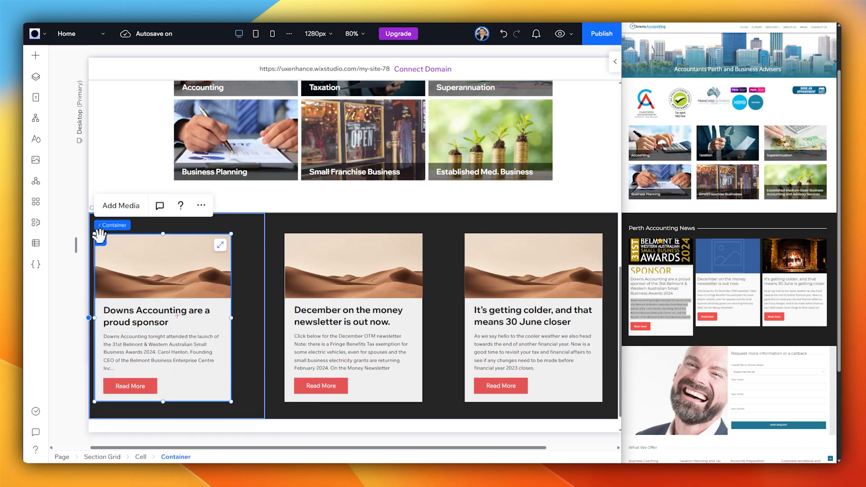
left_click_drag(101, 237, 112, 242)
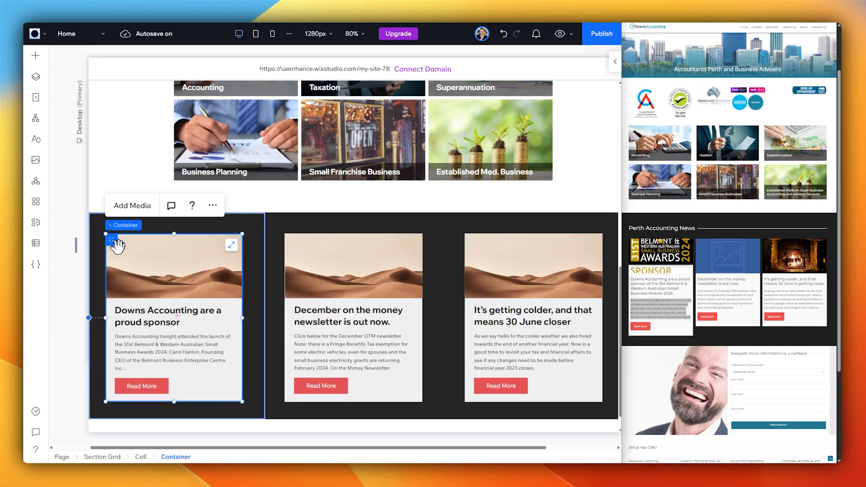
left_click(537, 303)
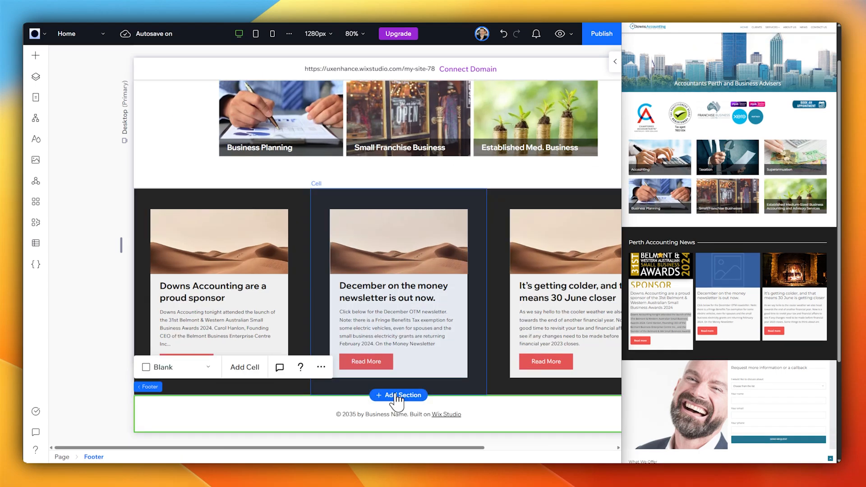
Step: Add a new section below the news cards and apply a two-column grid layout
left_click(398, 397)
left_click(397, 296)
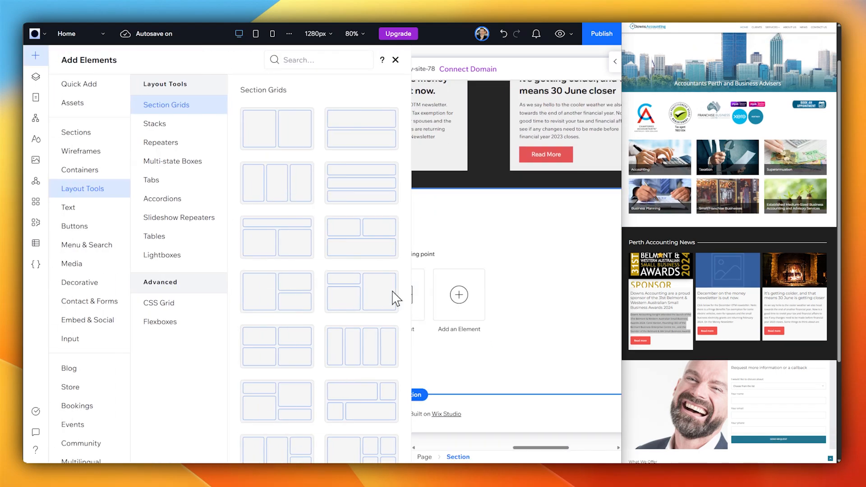
left_click(276, 130)
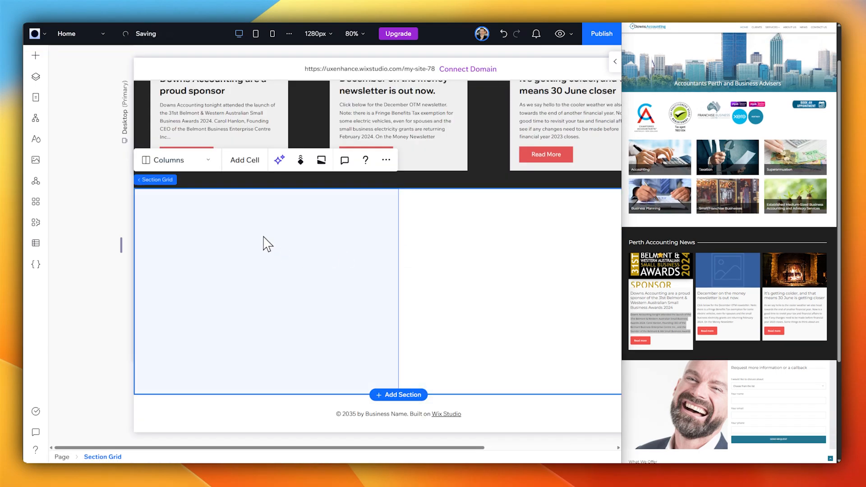
Step: Add an image to the new section's left cell and stretch it to fill the cell
left_click(34, 58)
left_click(128, 86)
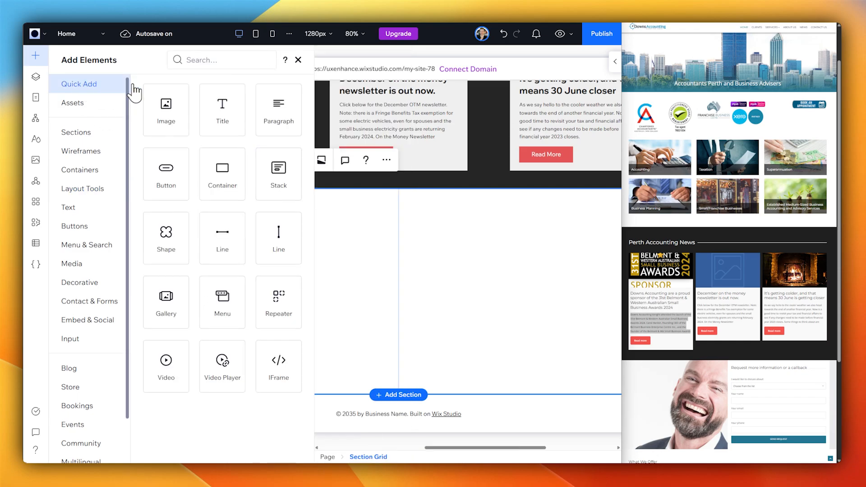
left_click_drag(165, 117, 411, 241)
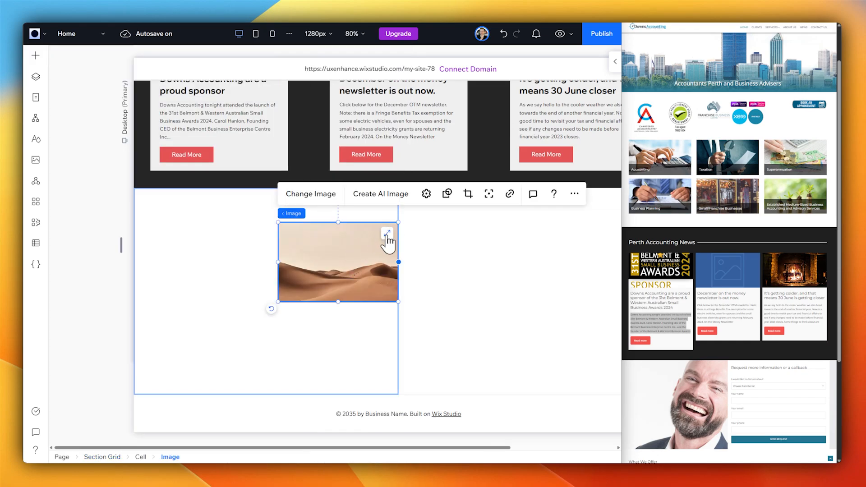
left_click(387, 234)
Step: Add a contact form template to the right cell and title it "Request more information or a callback"
left_click(457, 239)
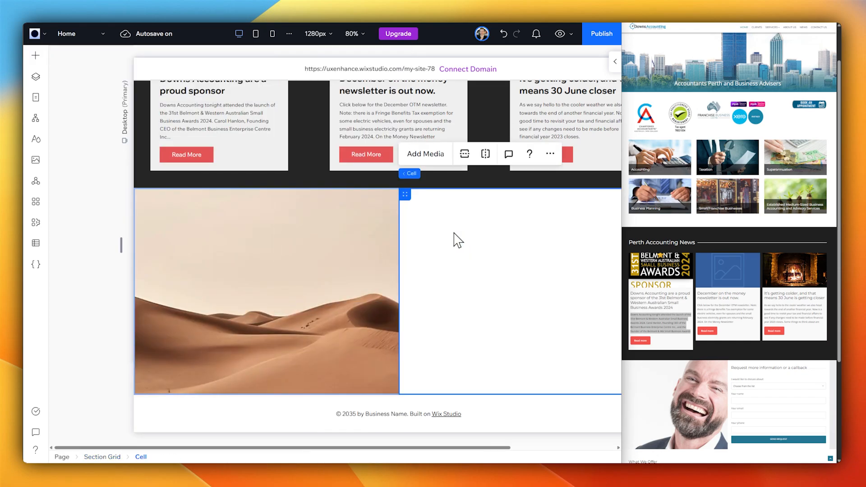
left_click(31, 63)
left_click(96, 308)
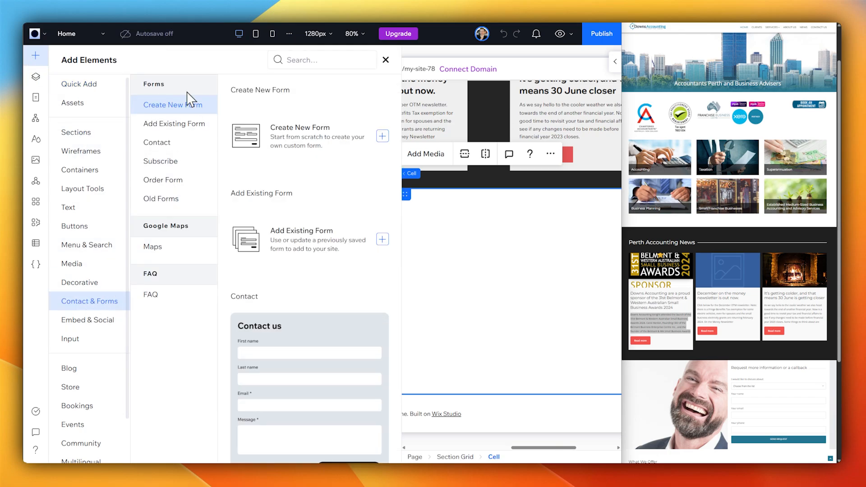
left_click(160, 122)
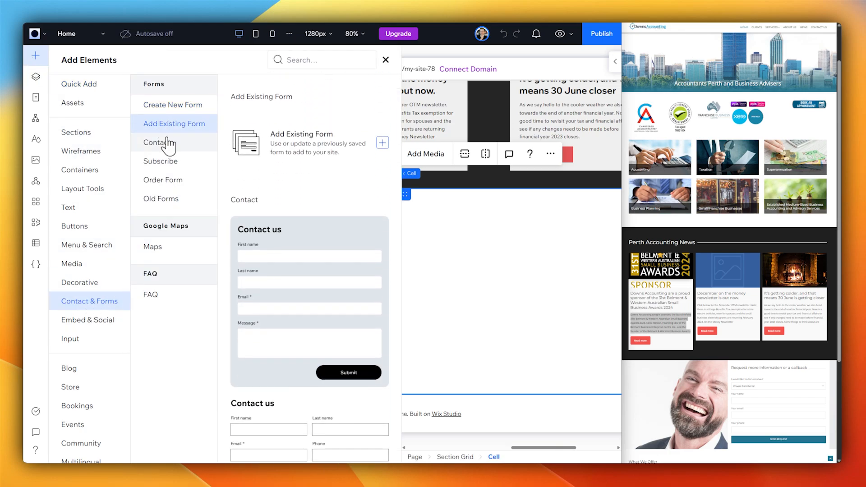
scroll(232, 189, "down", 3)
left_click_drag(276, 280, 496, 270)
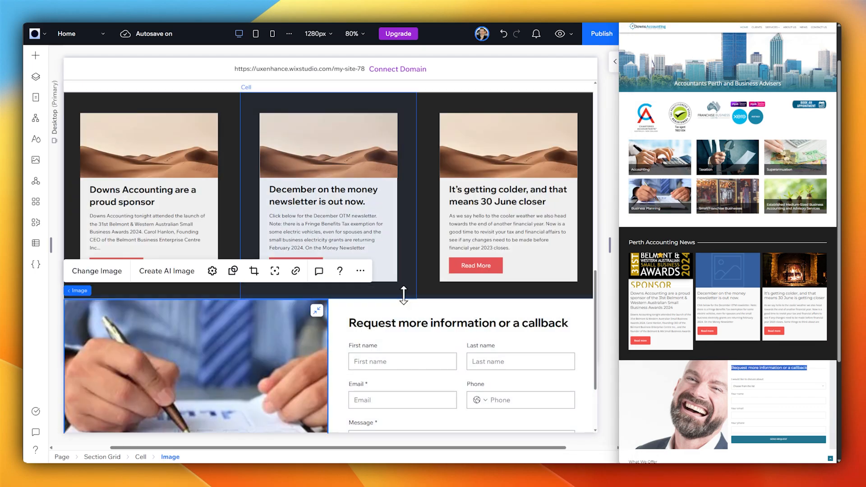
Step: Replace the left news card's placeholder image with the site file Money-tree-360x203.jpg
left_click(175, 167)
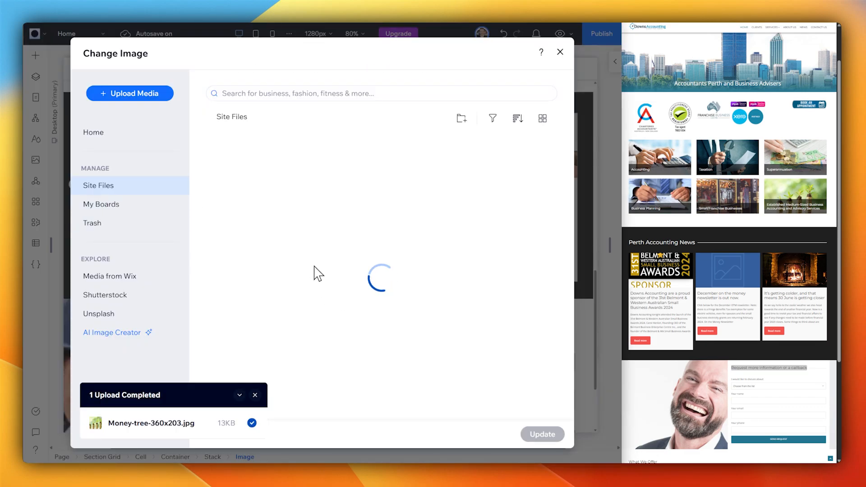
left_click(252, 183)
left_click(542, 434)
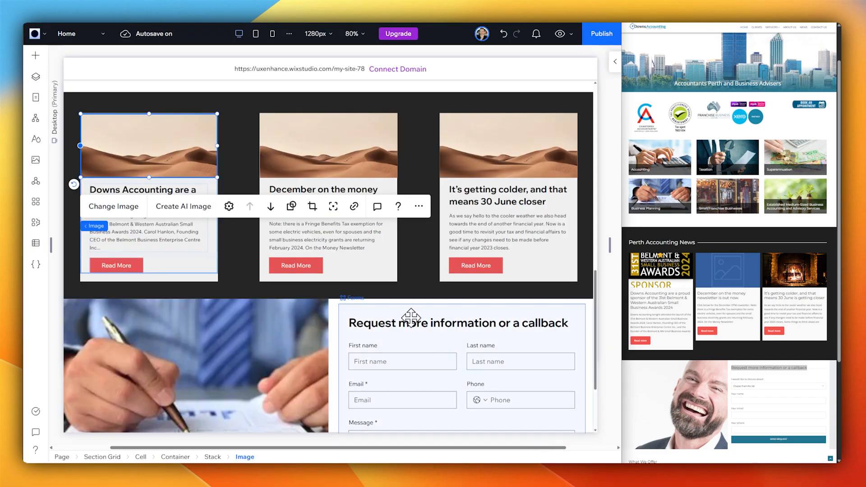
Step: Replace the middle news card's placeholder image with another picture from the site files
left_click(303, 155)
left_click(93, 210)
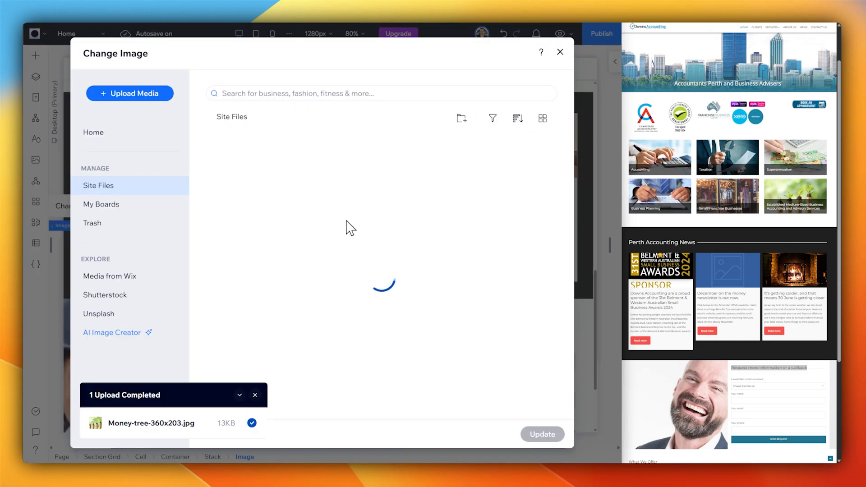
left_click(342, 199)
left_click(534, 434)
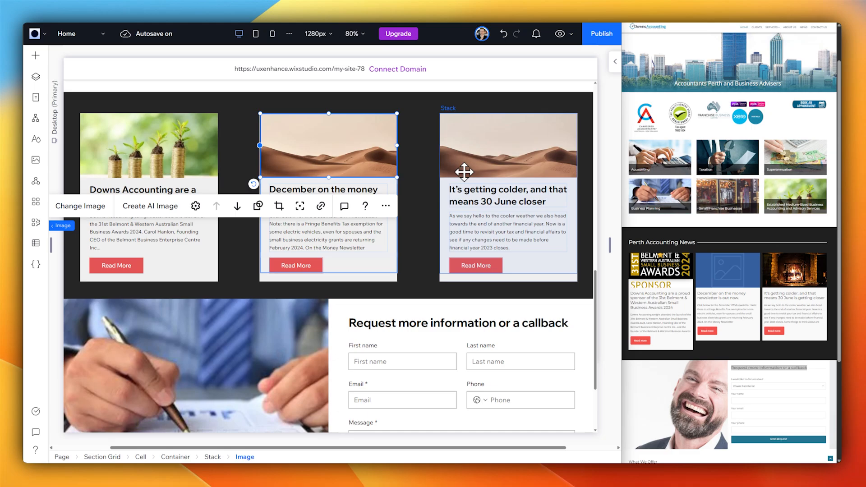
Step: Replace the third news card's placeholder image with the superannuation picture of coins and banknotes from the site files
left_click(464, 171)
left_click(266, 205)
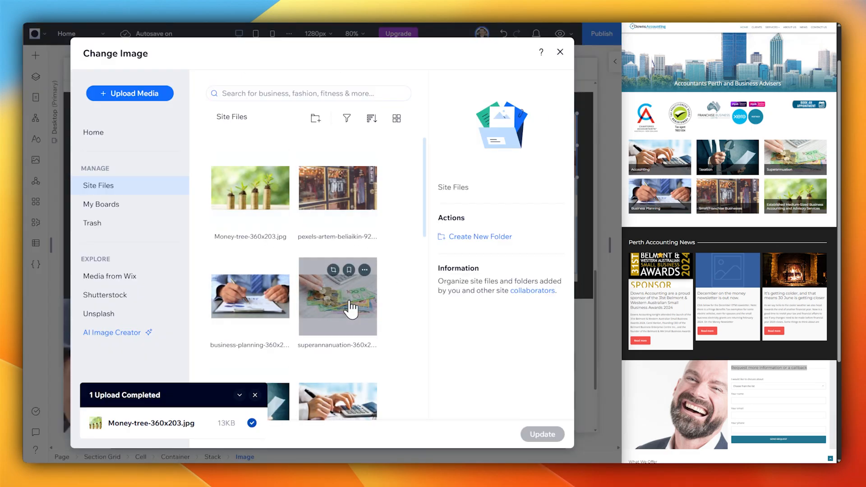
left_click(350, 305)
left_click(542, 434)
left_click(397, 322)
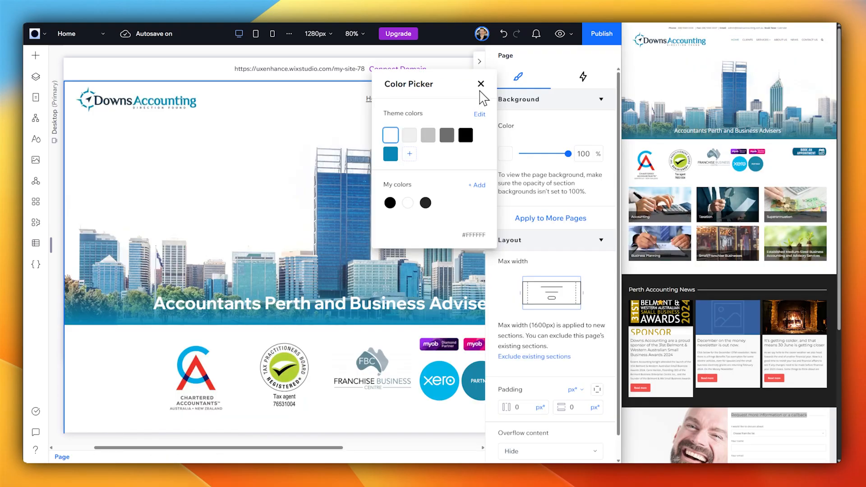
Step: Close the color picker and page settings, and look over the finished home page on the desktop canvas
left_click(481, 83)
left_click(480, 61)
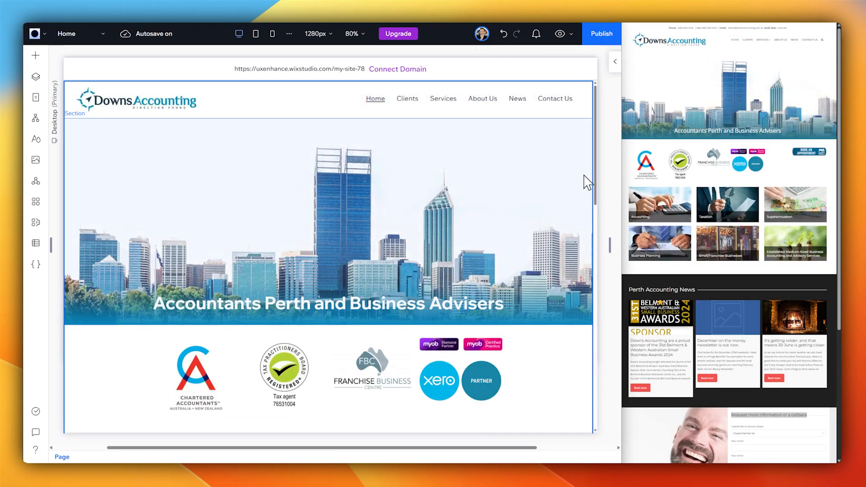
scroll(569, 245, "down", 3)
scroll(569, 244, "down", 10)
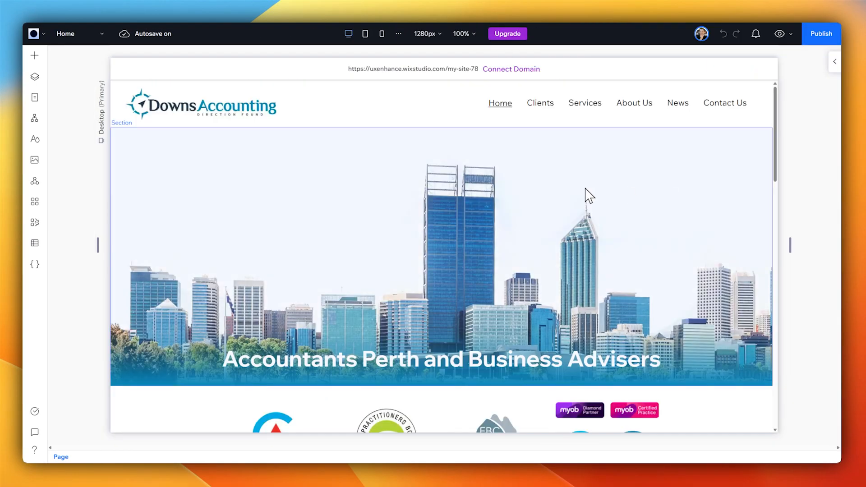
scroll(504, 207, "down", 4)
scroll(499, 202, "up", 4)
Step: Publish the site on the free Wix Studio domain with the address ending in my-site-78
left_click(818, 35)
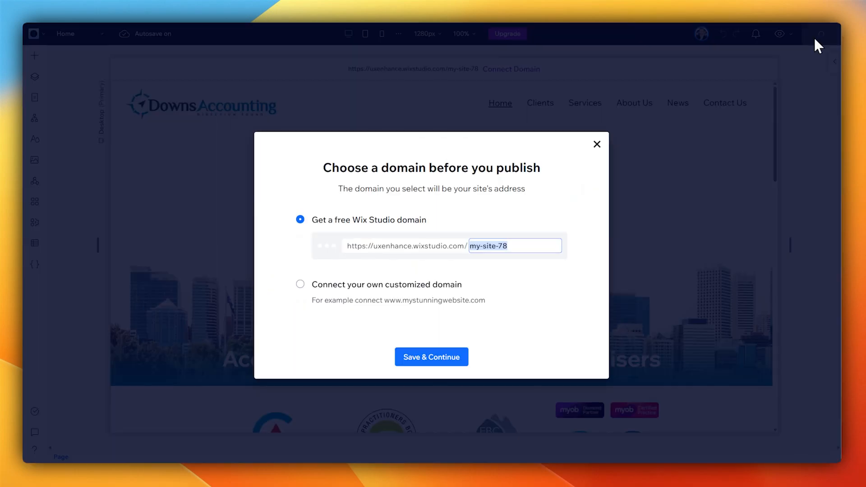
left_click(438, 351)
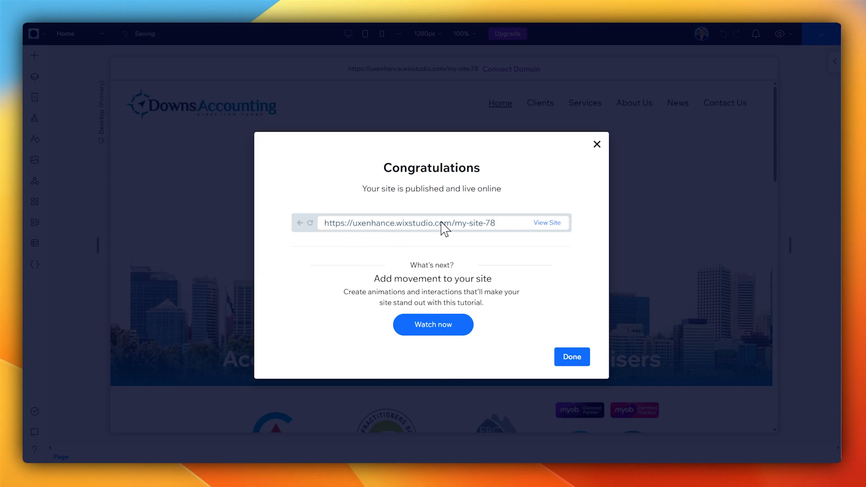
Step: Open the live site and examine its hero, partner logos, service tiles and news cards
left_click(544, 226)
scroll(835, 178, "down", 5)
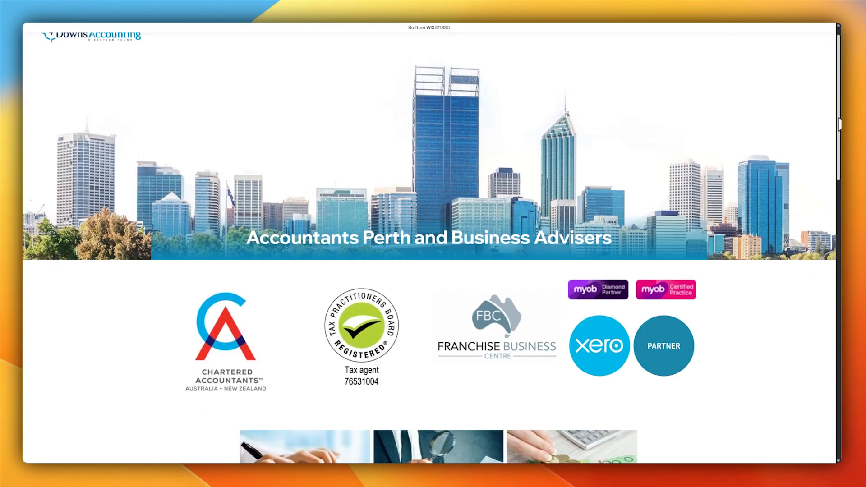
scroll(834, 176, "down", 7)
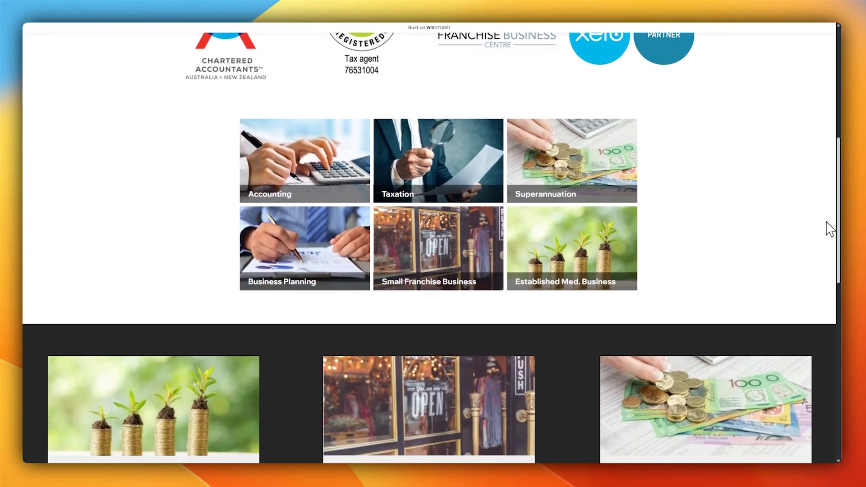